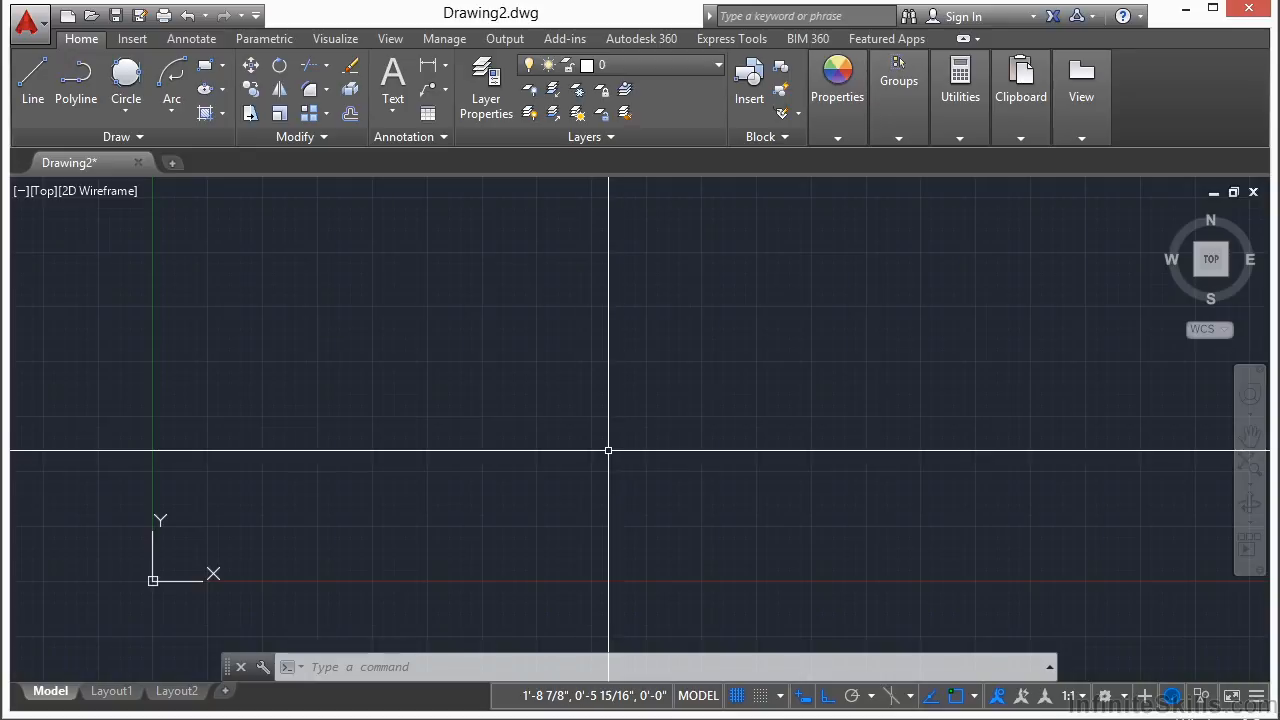
- Create a new drawing from the acad.dwt template
{"action": "left_click", "coordinate": [172, 164]}
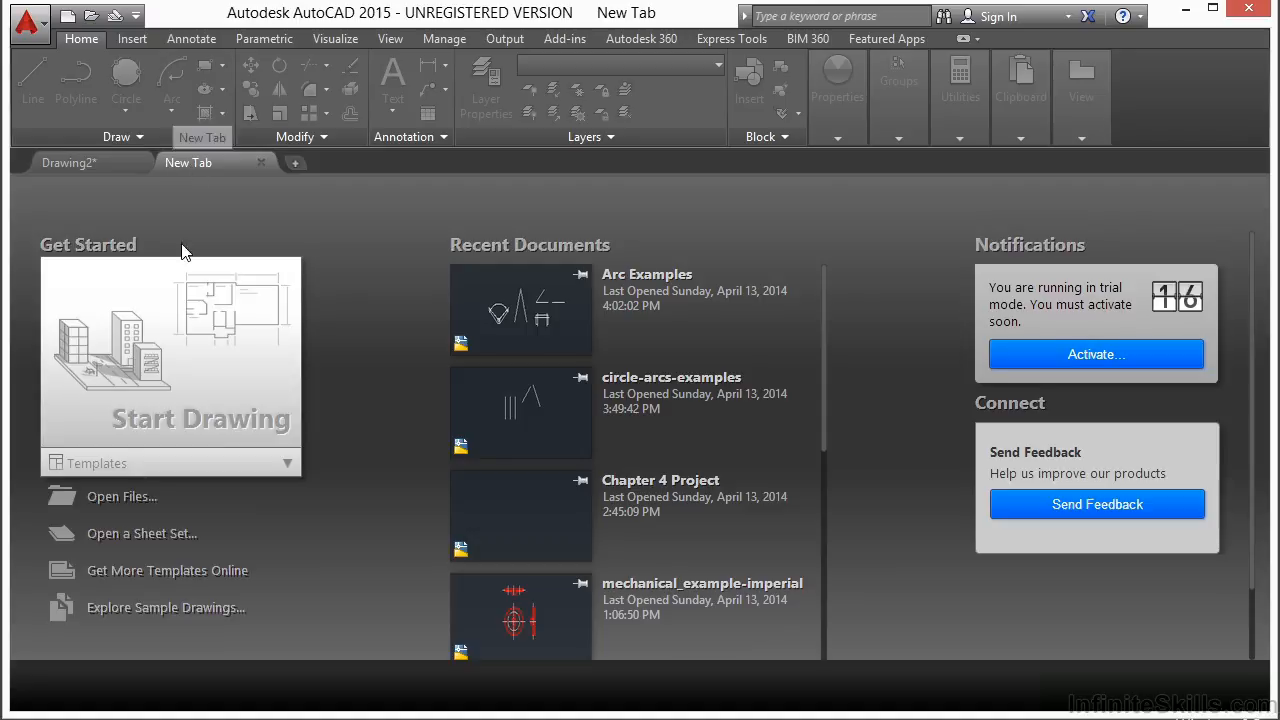
{"action": "left_click", "coordinate": [106, 464]}
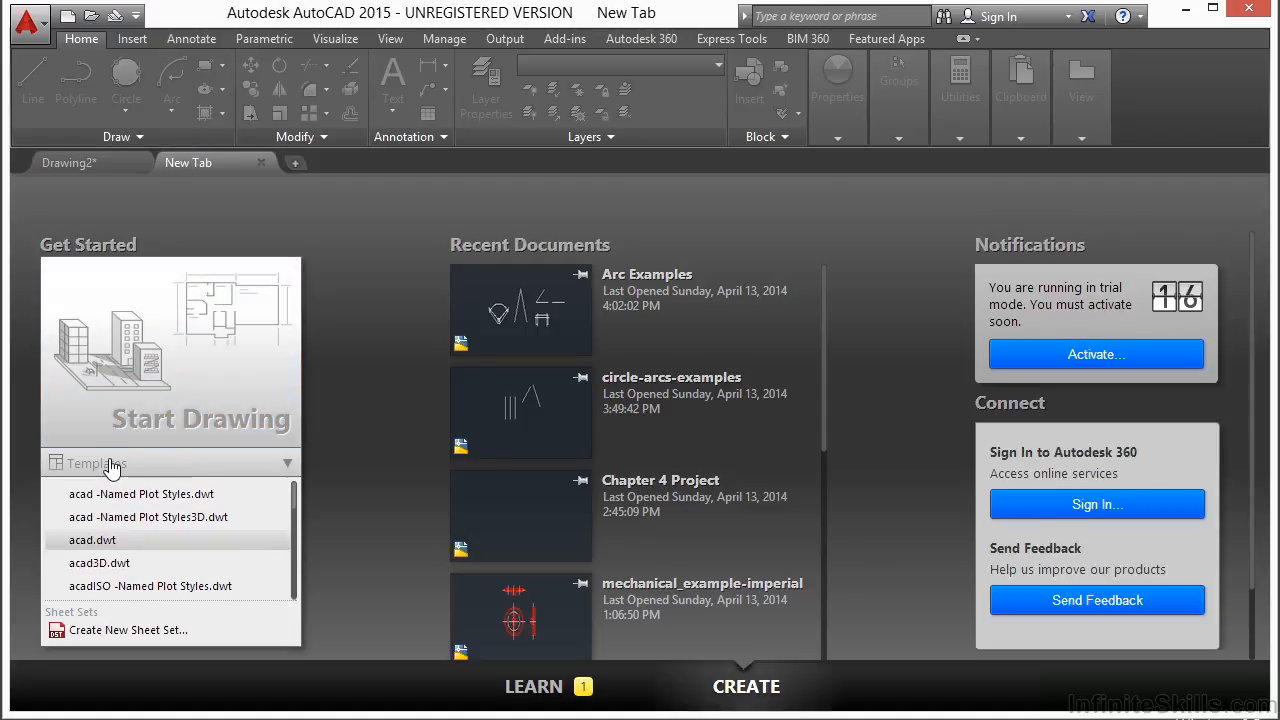
{"action": "left_click", "coordinate": [124, 542]}
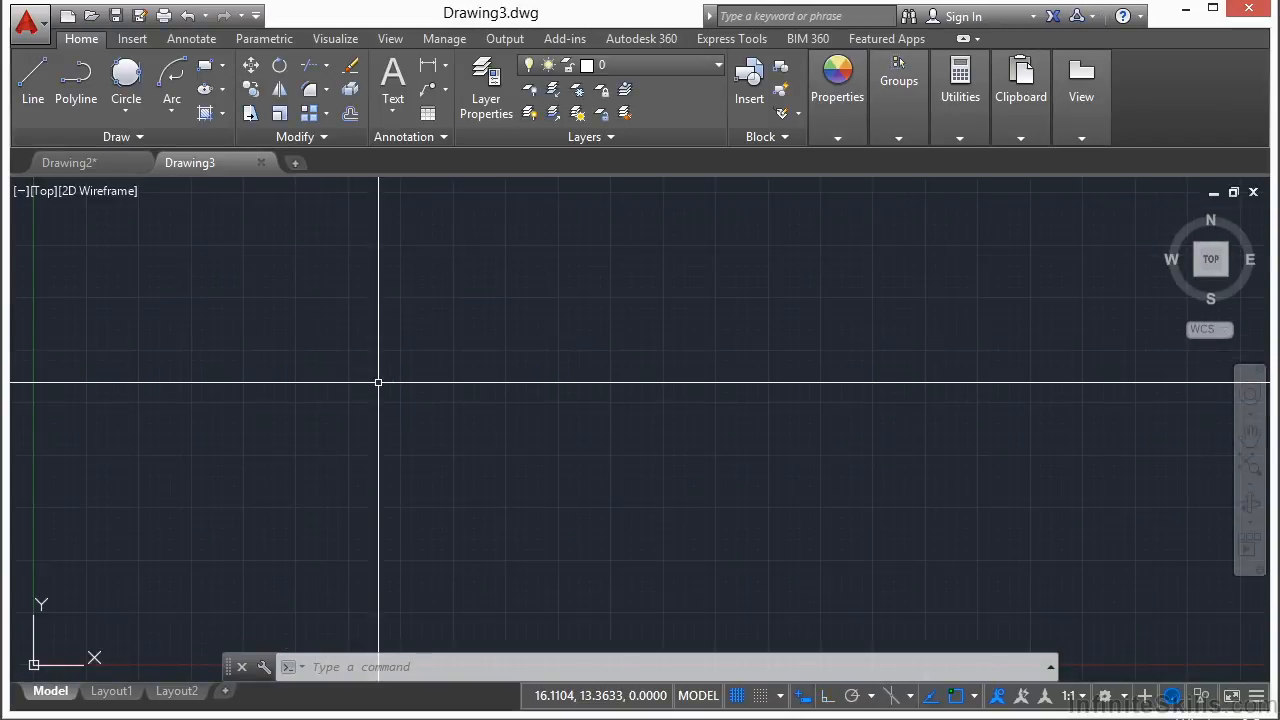
- Save the new drawing as Chapter 5 project-final.dwg in the 05 folder, replacing the existing file
{"action": "type", "text": "save"}
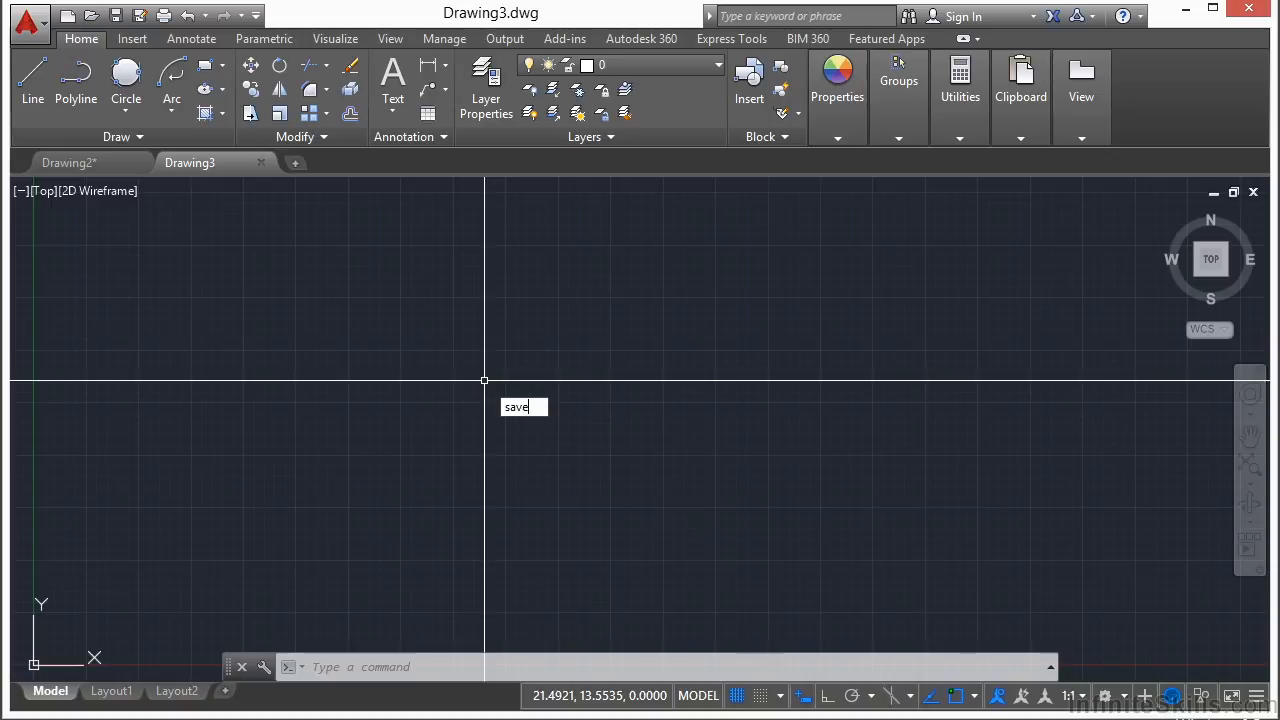
{"action": "key", "text": "Return"}
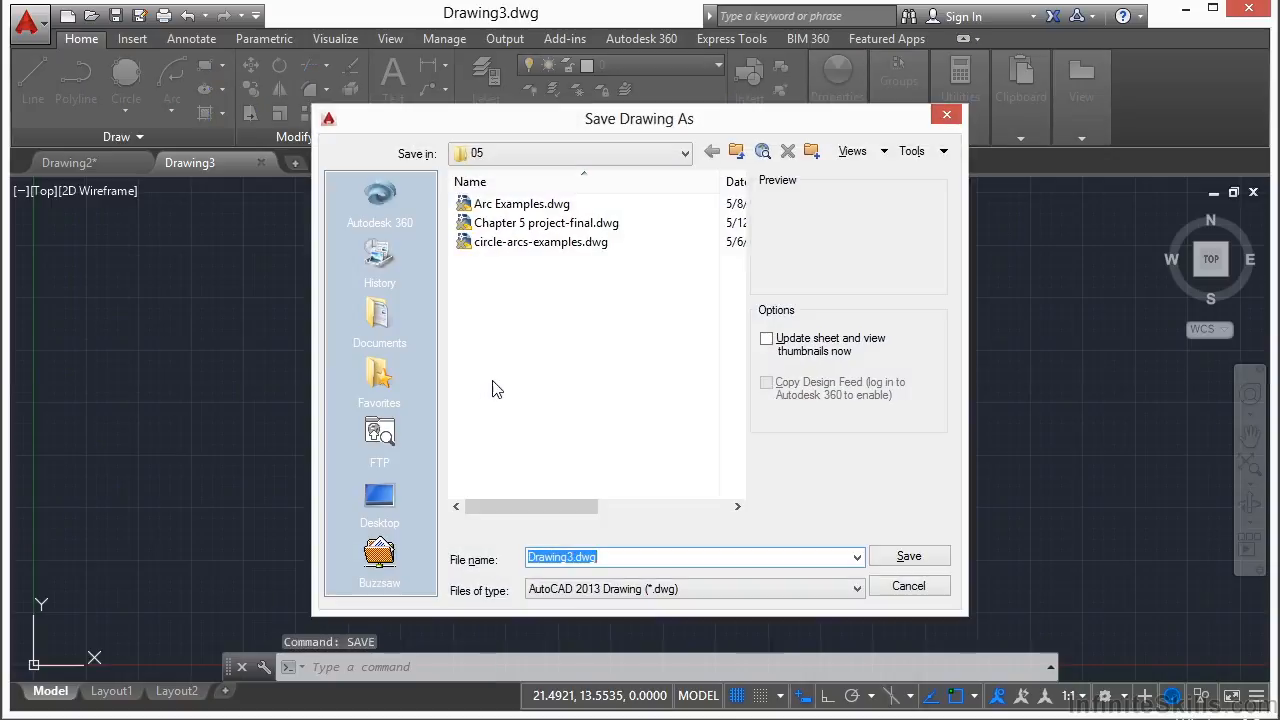
{"action": "left_click", "coordinate": [595, 223]}
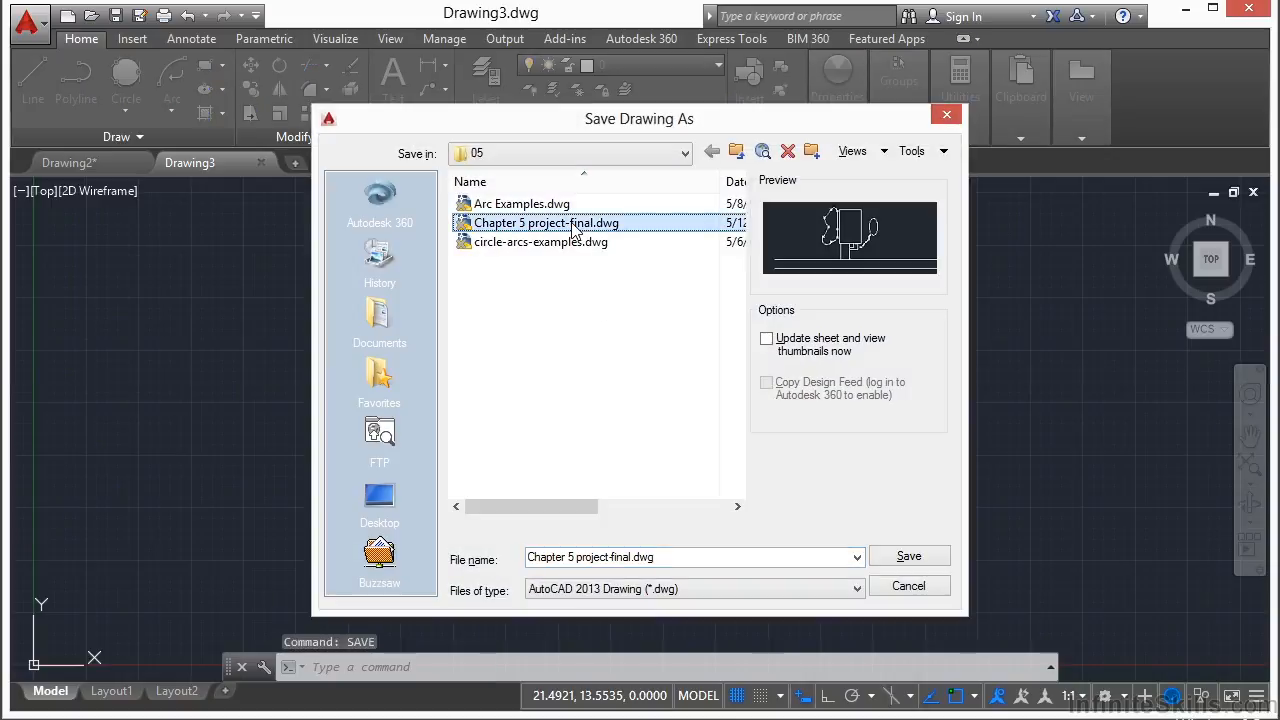
{"action": "left_click", "coordinate": [928, 557]}
{"action": "left_click", "coordinate": [611, 420]}
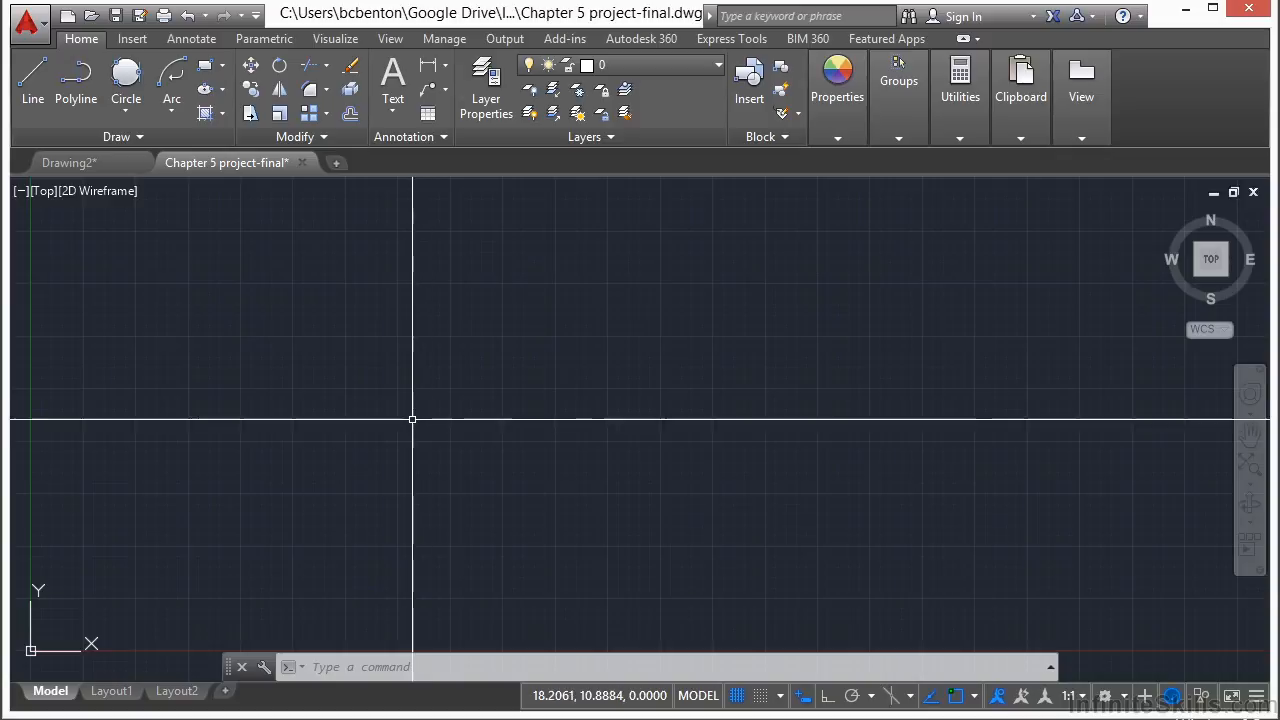
- Draw a rectangle 30 units wide and 50 units high in the empty drawing, up and right of the origin
{"action": "scroll", "coordinate": [465, 384], "scroll_direction": "down", "scroll_amount": 3}
{"action": "middle_click_drag", "start_coordinate": [666, 386], "coordinate": [574, 431]}
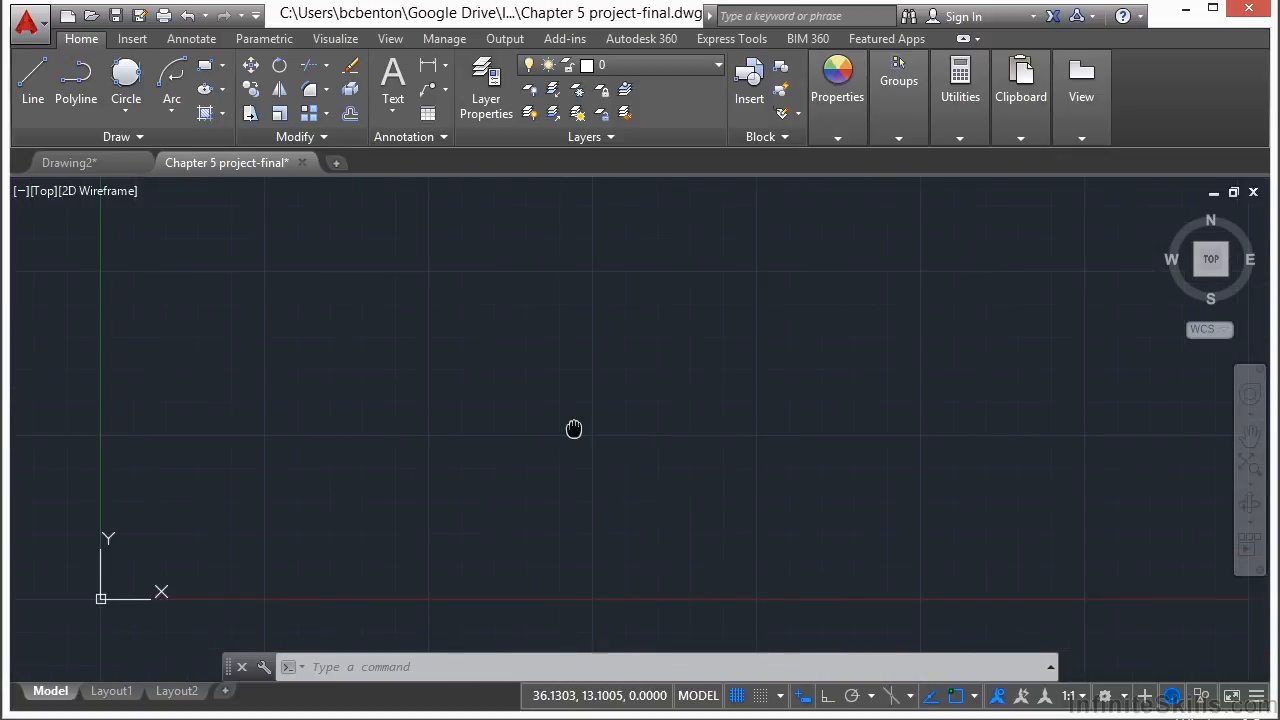
{"action": "left_click", "coordinate": [221, 65]}
{"action": "left_click", "coordinate": [238, 98]}
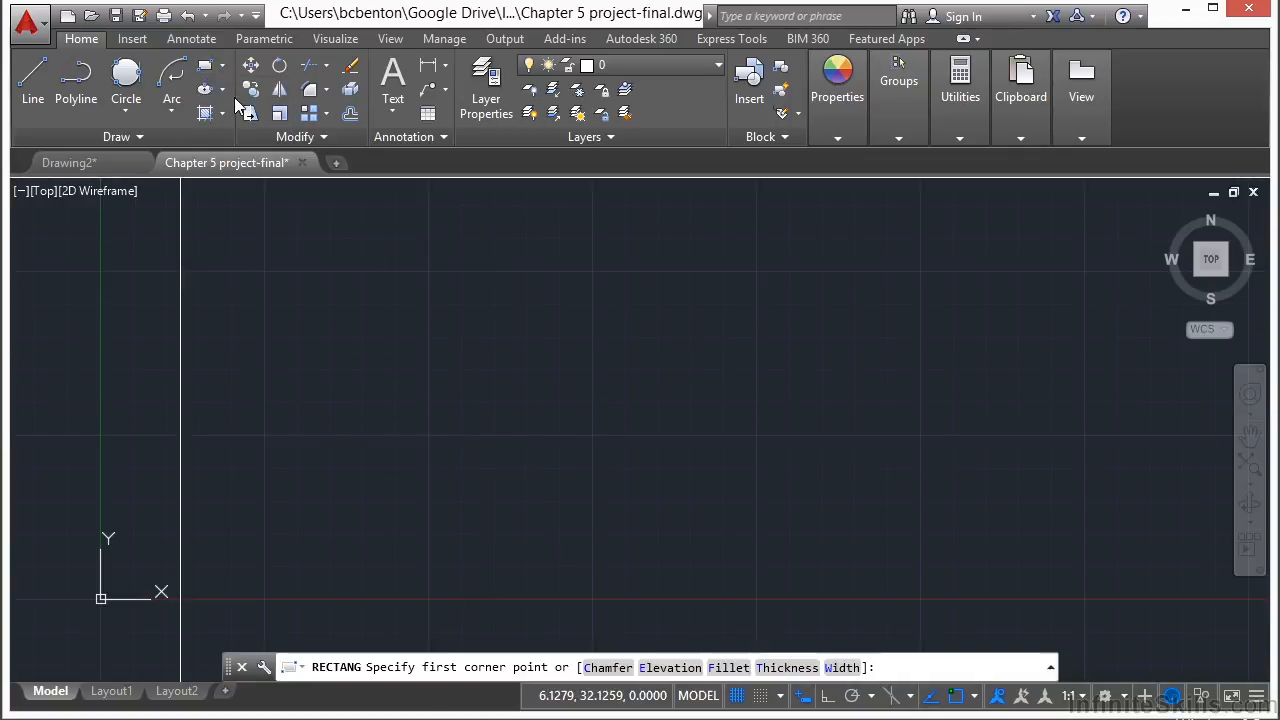
{"action": "left_click", "coordinate": [589, 423]}
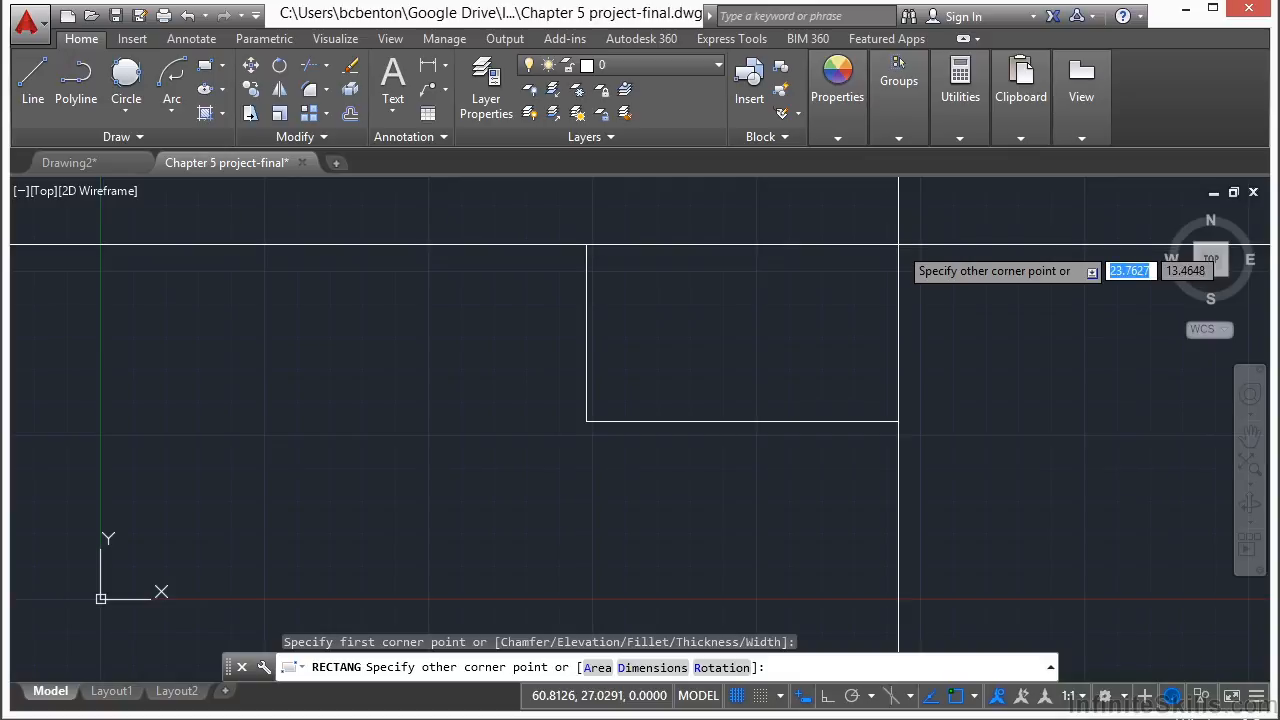
{"action": "middle_click_drag", "start_coordinate": [877, 334], "coordinate": [564, 344]}
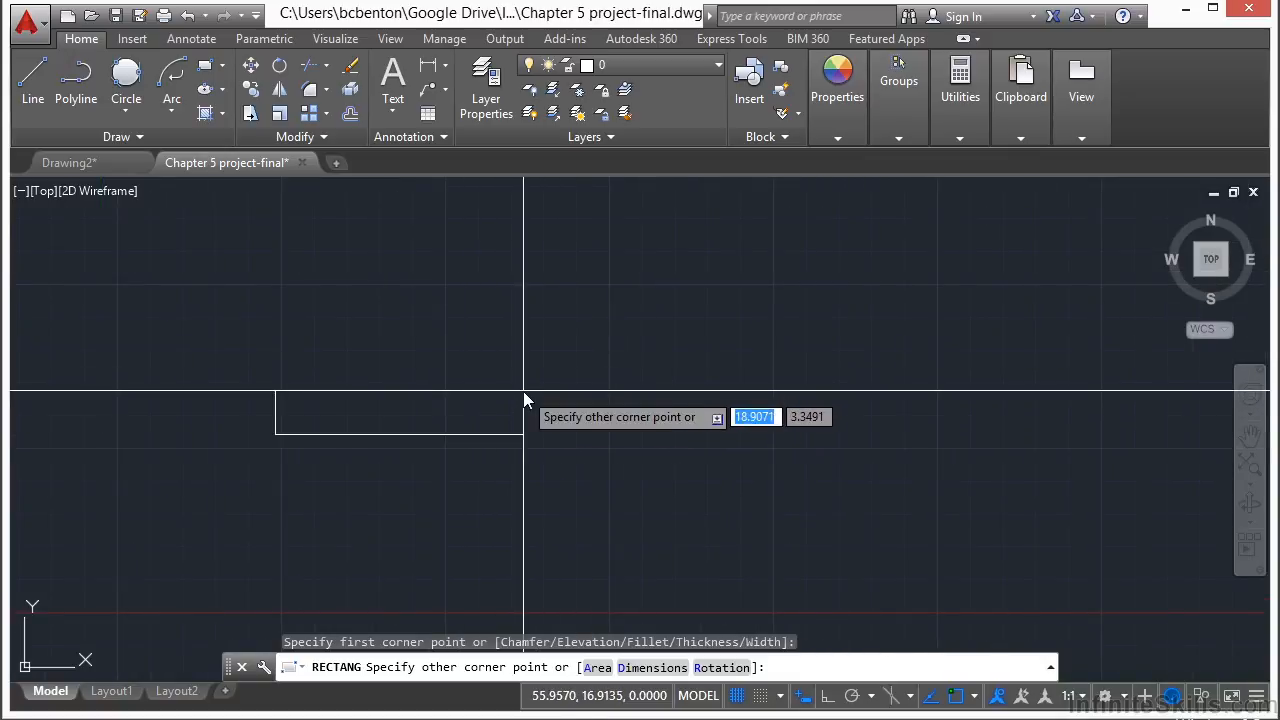
{"action": "type", "text": "30"}
{"action": "key", "text": "Tab"}
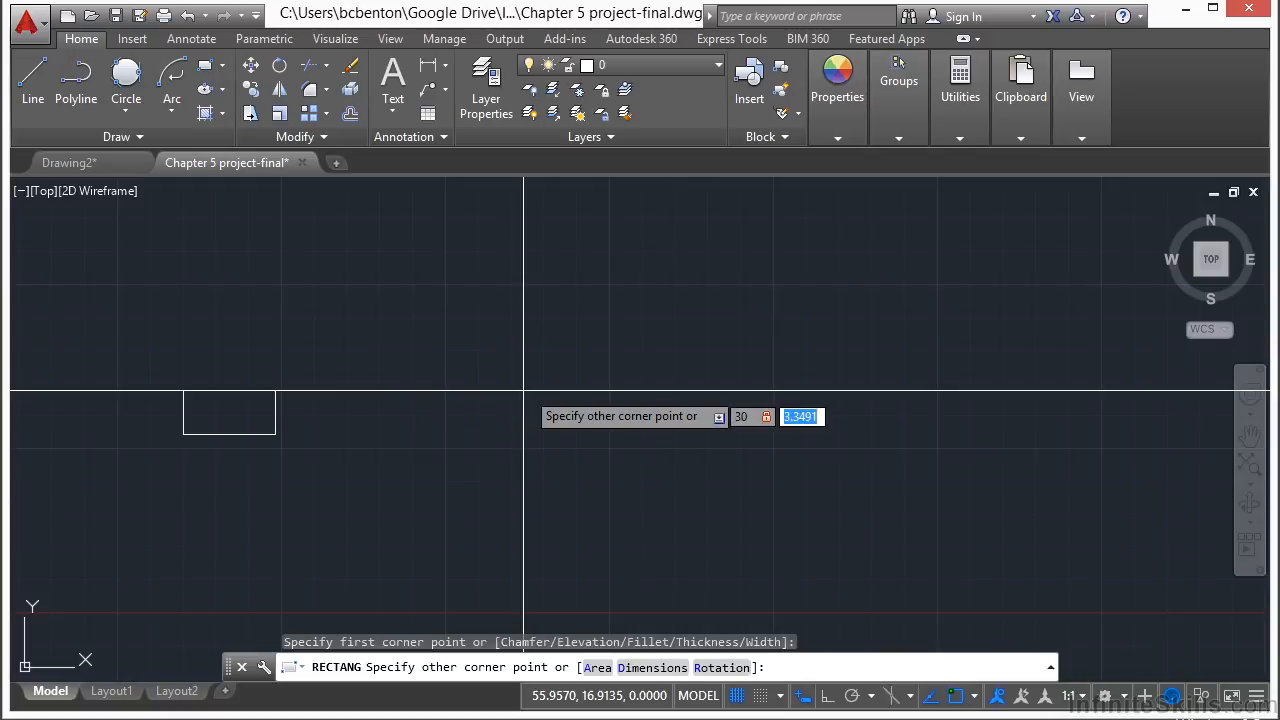
{"action": "type", "text": "50"}
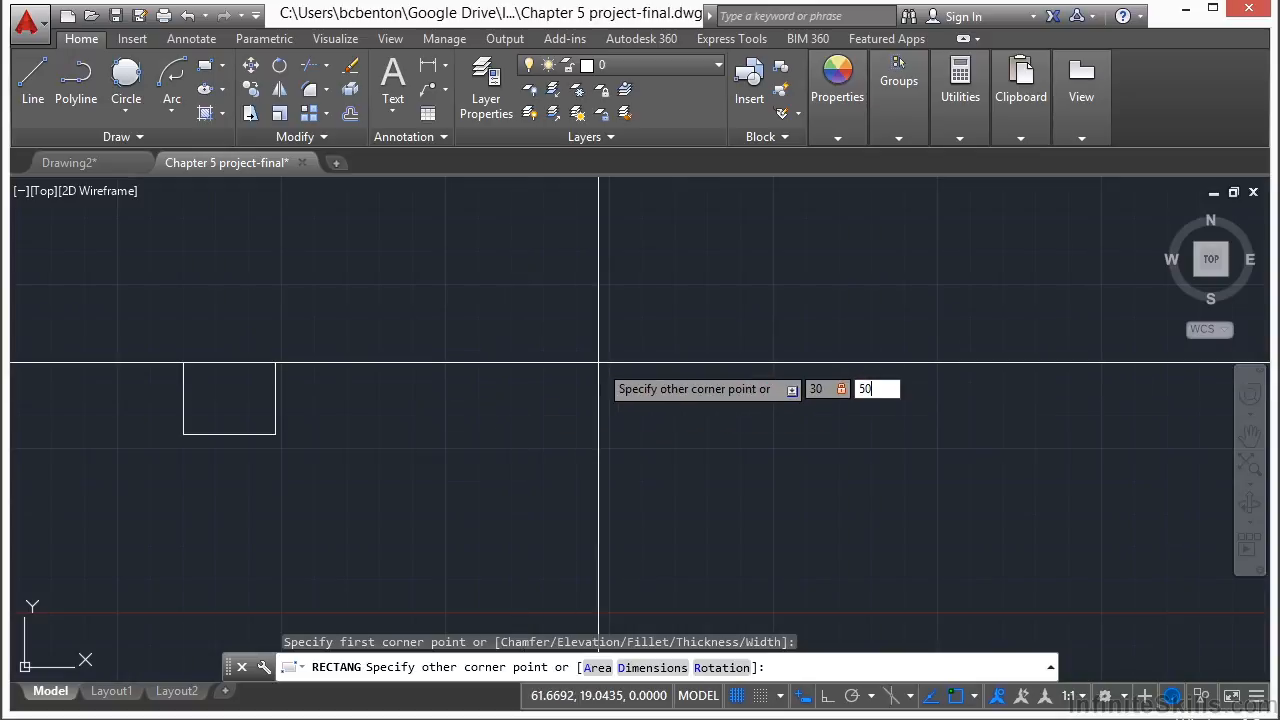
{"action": "key", "text": "Return"}
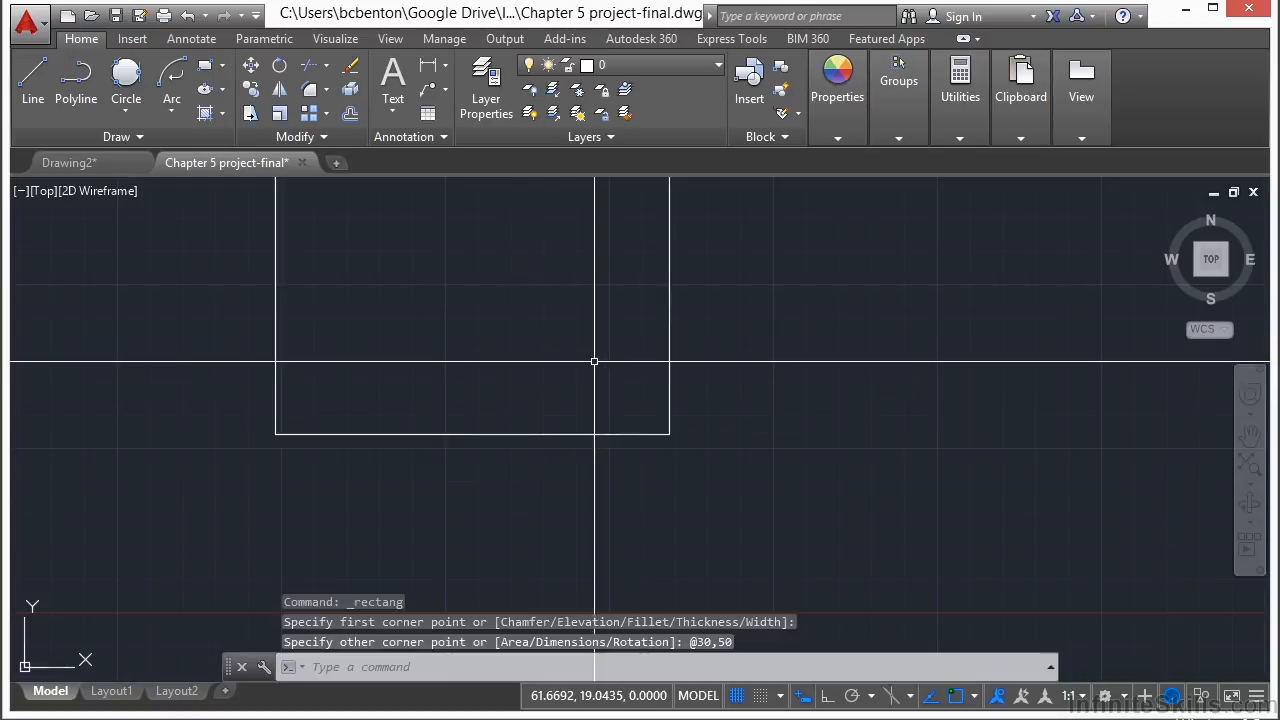
- With Ortho on, draw a line 30 units straight down from the rectangle's lower-left corner
{"action": "middle_click", "coordinate": [532, 375]}
{"action": "middle_click", "coordinate": [532, 375]}
{"action": "scroll", "coordinate": [616, 370], "scroll_direction": "down", "scroll_amount": 1}
{"action": "mouse_move", "coordinate": [622, 398]}
{"action": "middle_mouse_down"}
{"action": "mouse_move", "coordinate": [631, 360]}
{"action": "mouse_move", "coordinate": [520, 363]}
{"action": "middle_mouse_up"}
{"action": "scroll", "coordinate": [631, 360], "scroll_direction": "down", "scroll_amount": 2}
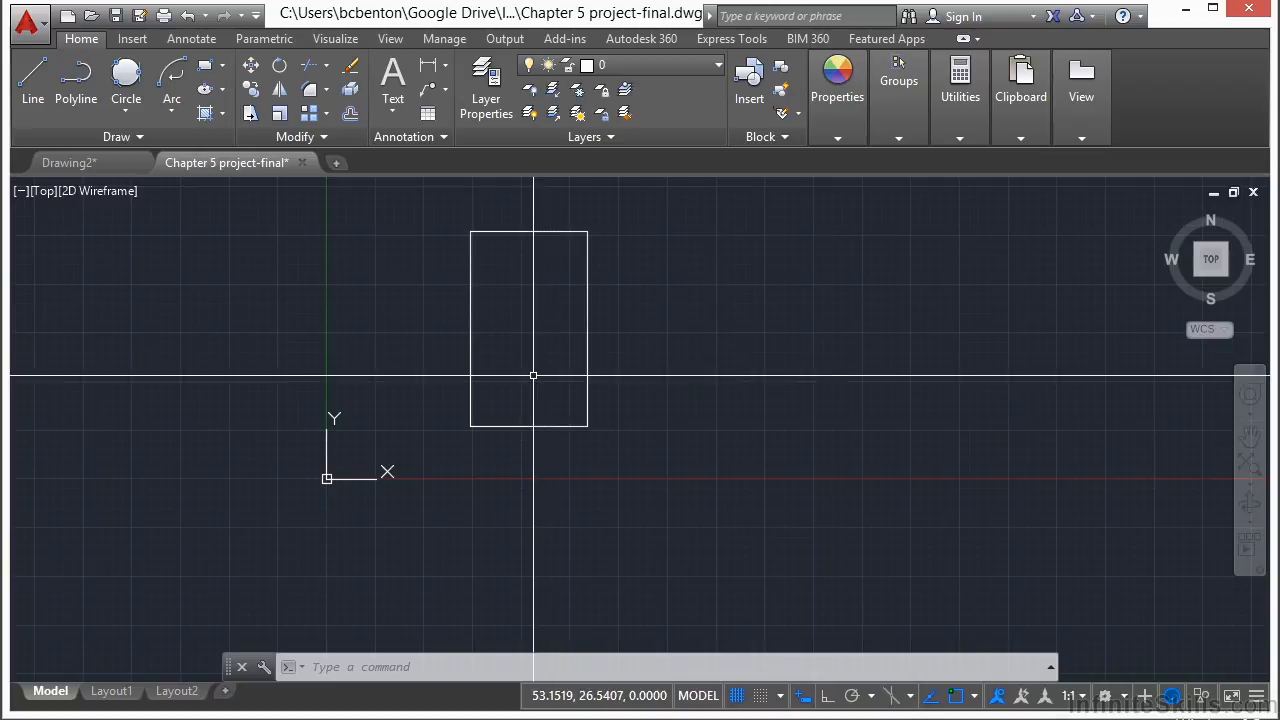
{"action": "middle_click_drag", "start_coordinate": [506, 400], "coordinate": [590, 388]}
{"action": "type", "text": "L"}
{"action": "key", "text": "Return"}
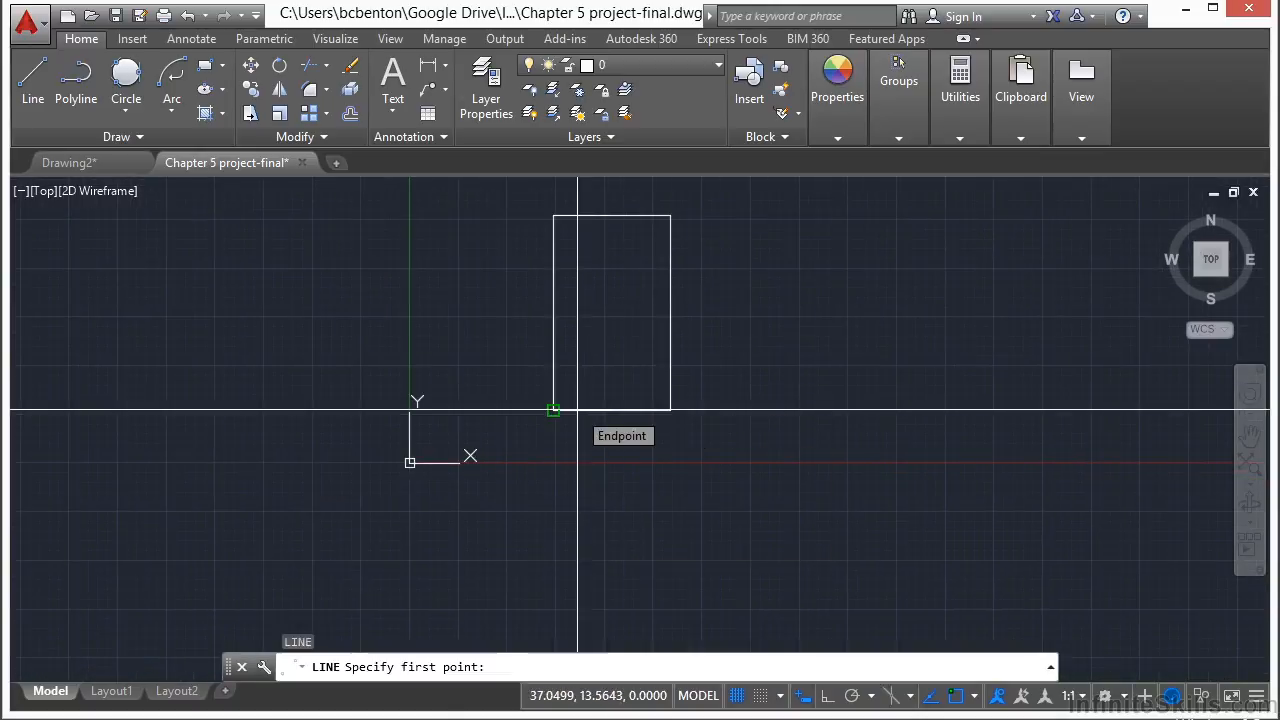
{"action": "left_click", "coordinate": [577, 410]}
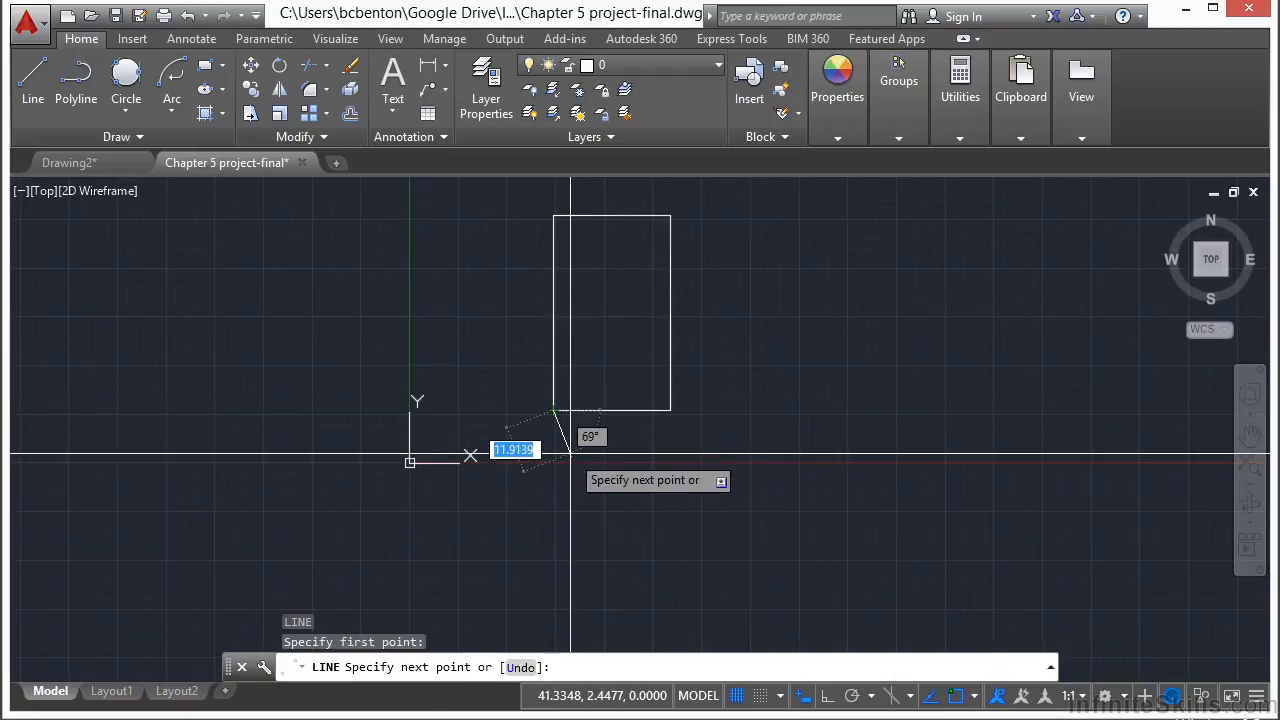
{"action": "left_click", "coordinate": [830, 695]}
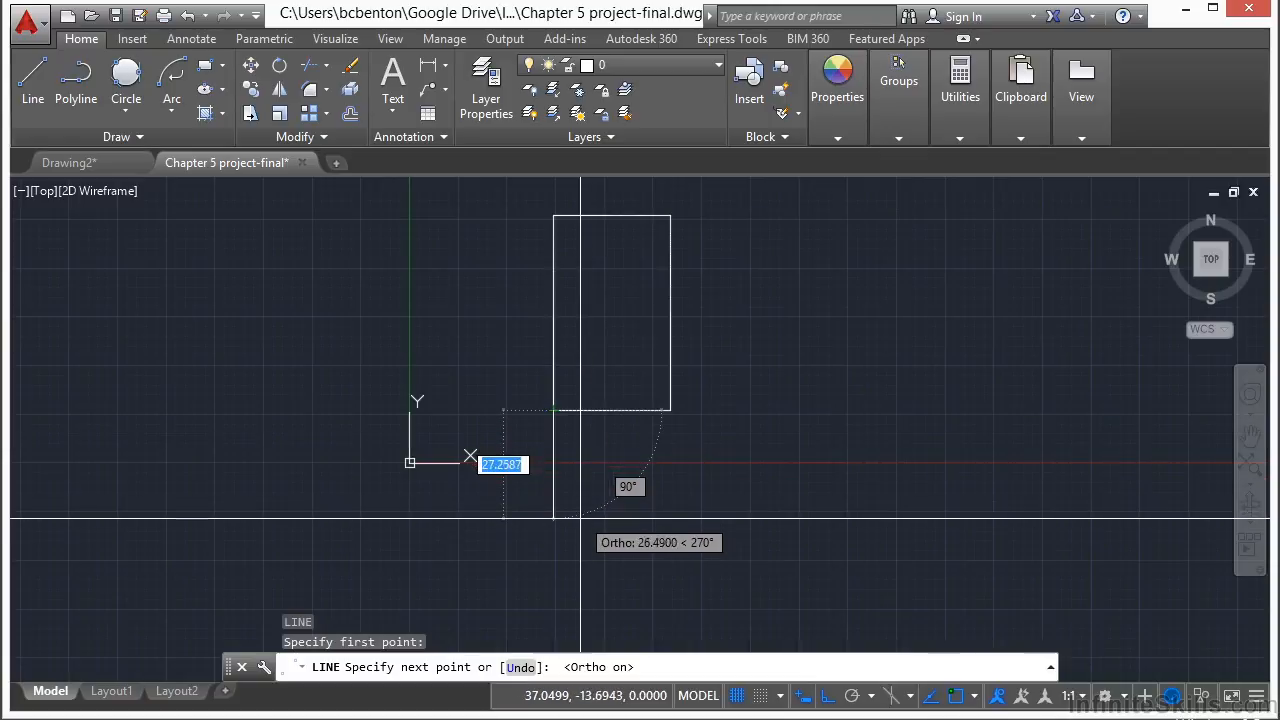
{"action": "type", "text": "30"}
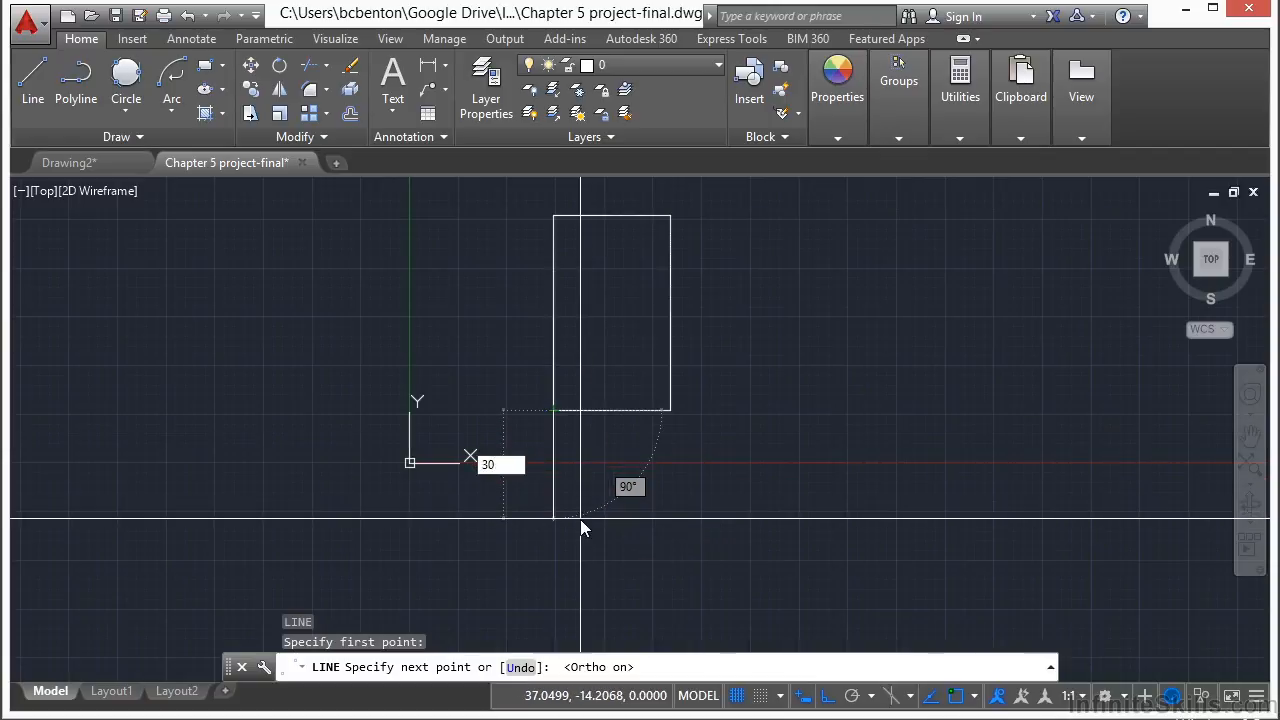
{"action": "key", "text": "Return"}
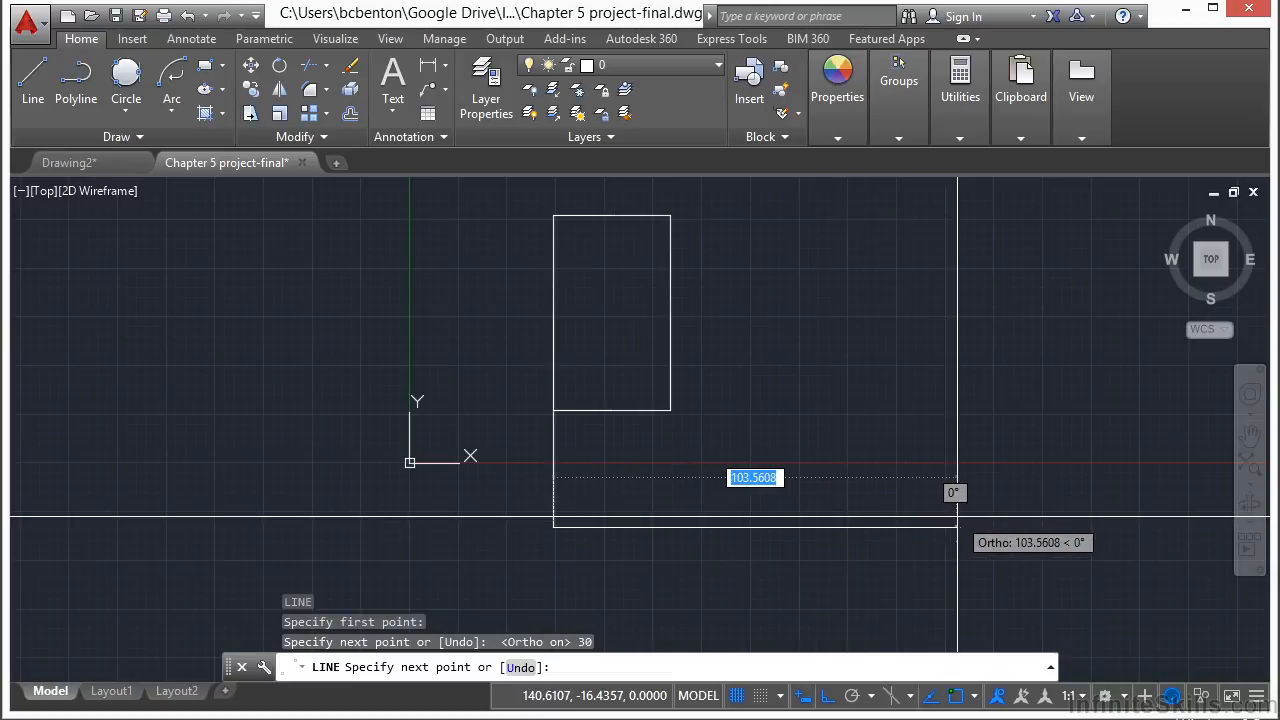
- Continue with a 200-unit horizontal line to the right from the vertical line's lower end, and finish the Line command
{"action": "type", "text": "200"}
{"action": "key", "text": "Return"}
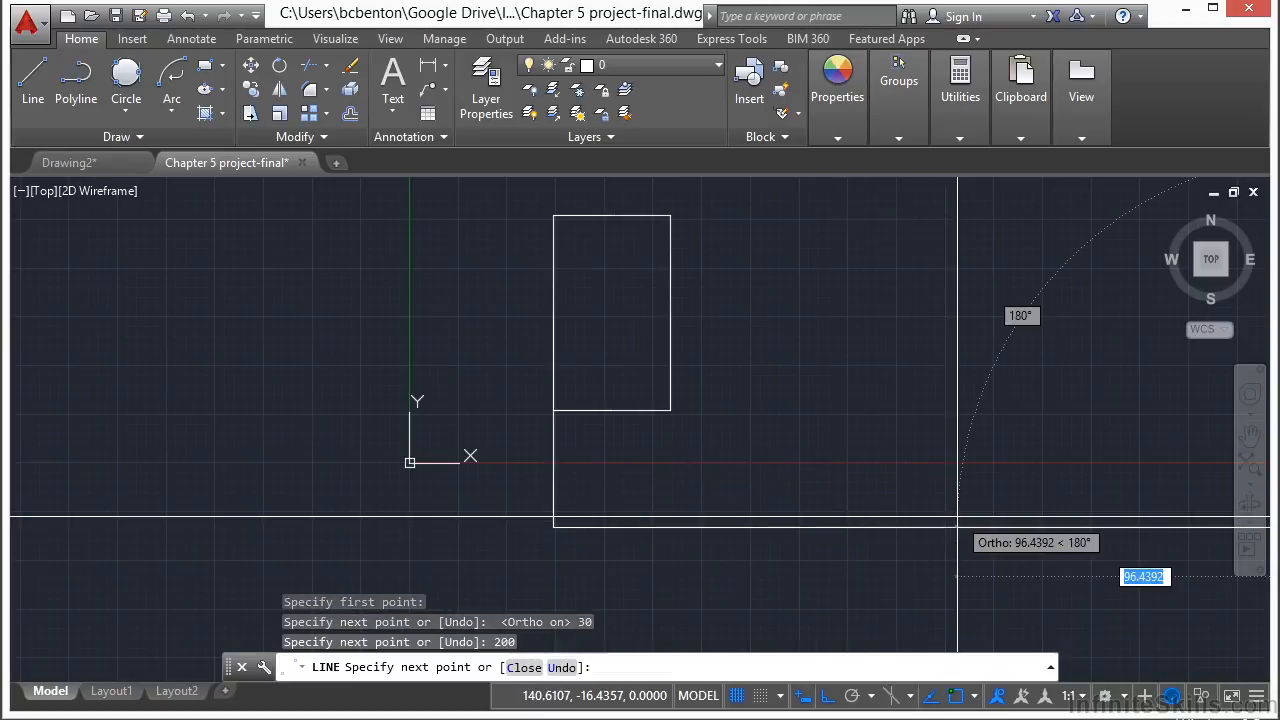
{"action": "key", "text": "Return"}
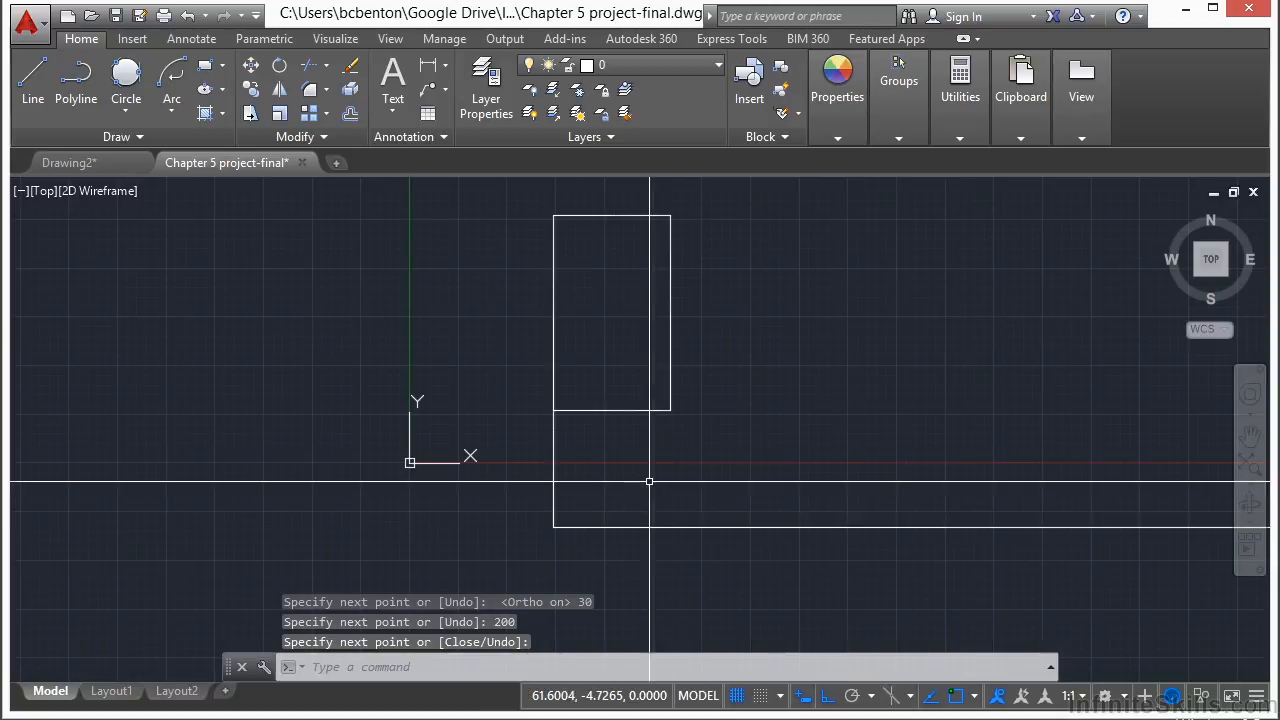
- Regenerate the whole drawing with REGENALL and bring the full length of the horizontal line into view
{"action": "scroll", "coordinate": [621, 437], "scroll_direction": "down", "scroll_amount": 1}
{"action": "type", "text": "rea"}
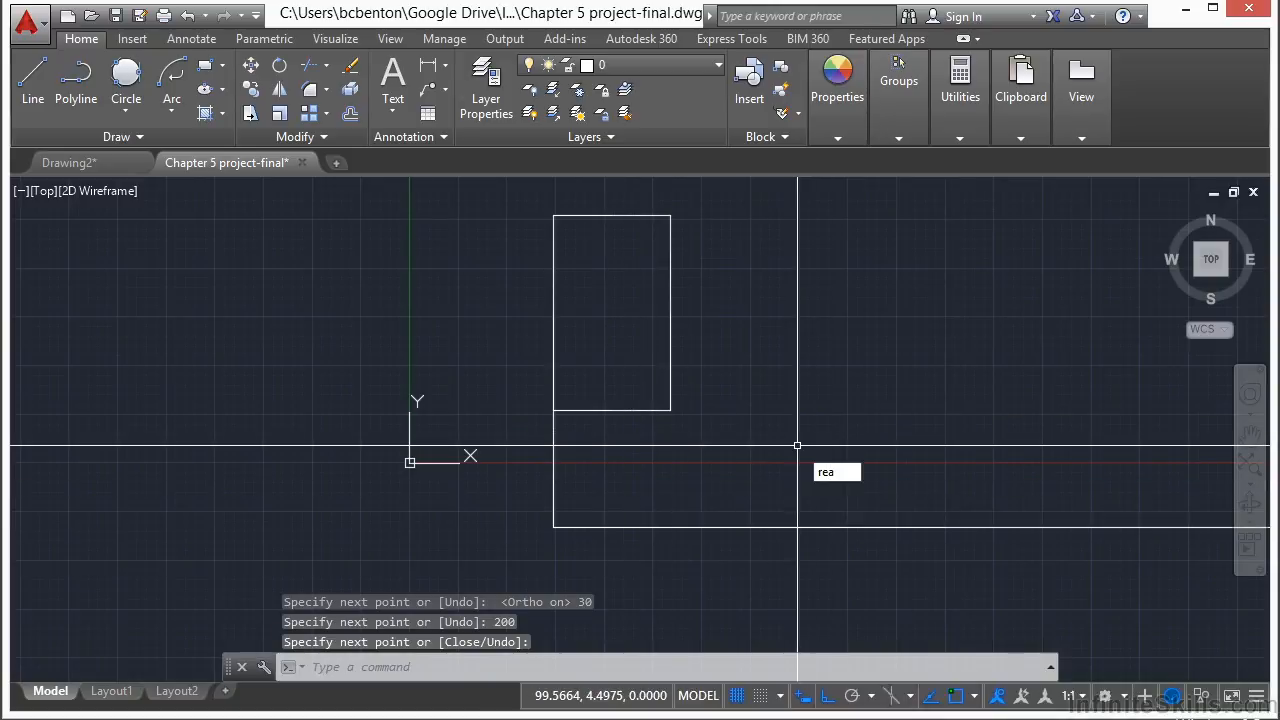
{"action": "key", "text": "Return"}
{"action": "scroll", "coordinate": [540, 395], "scroll_direction": "down", "scroll_amount": 2}
{"action": "scroll", "coordinate": [650, 416], "scroll_direction": "up", "scroll_amount": 2}
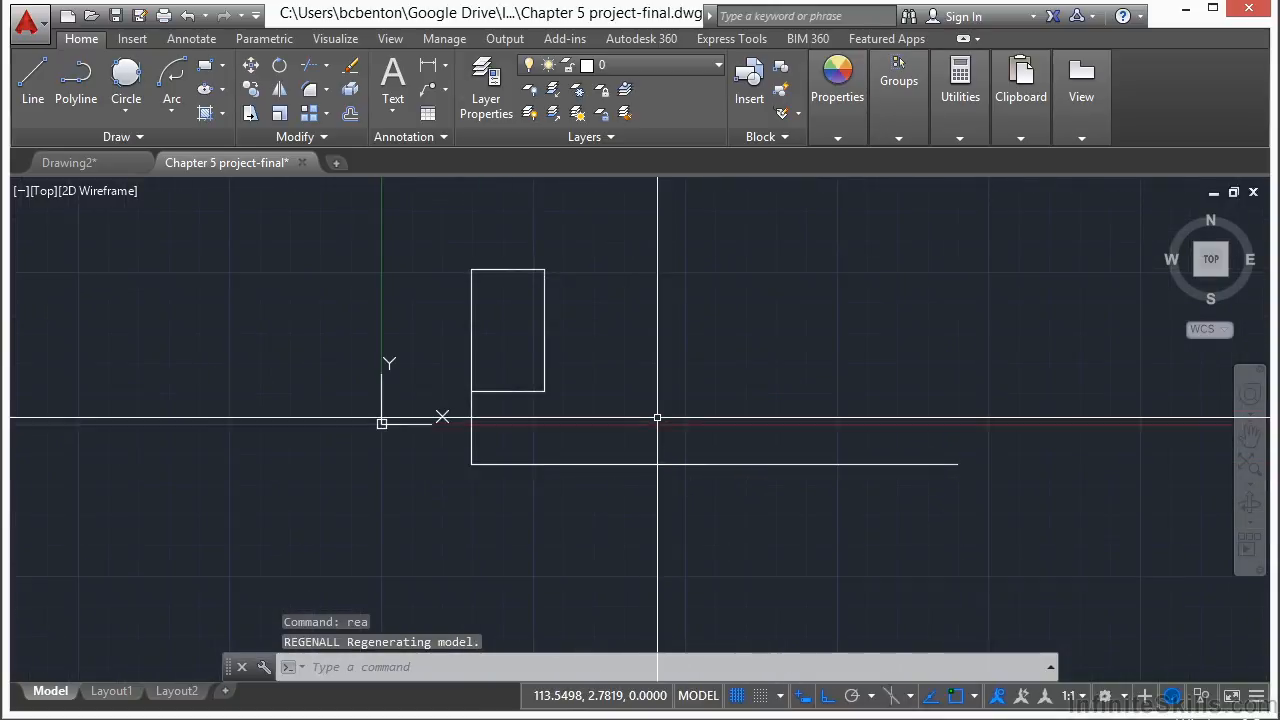
- Move the 200-unit horizontal line by its midpoint onto the lower end of the short vertical line
{"action": "type", "text": "M"}
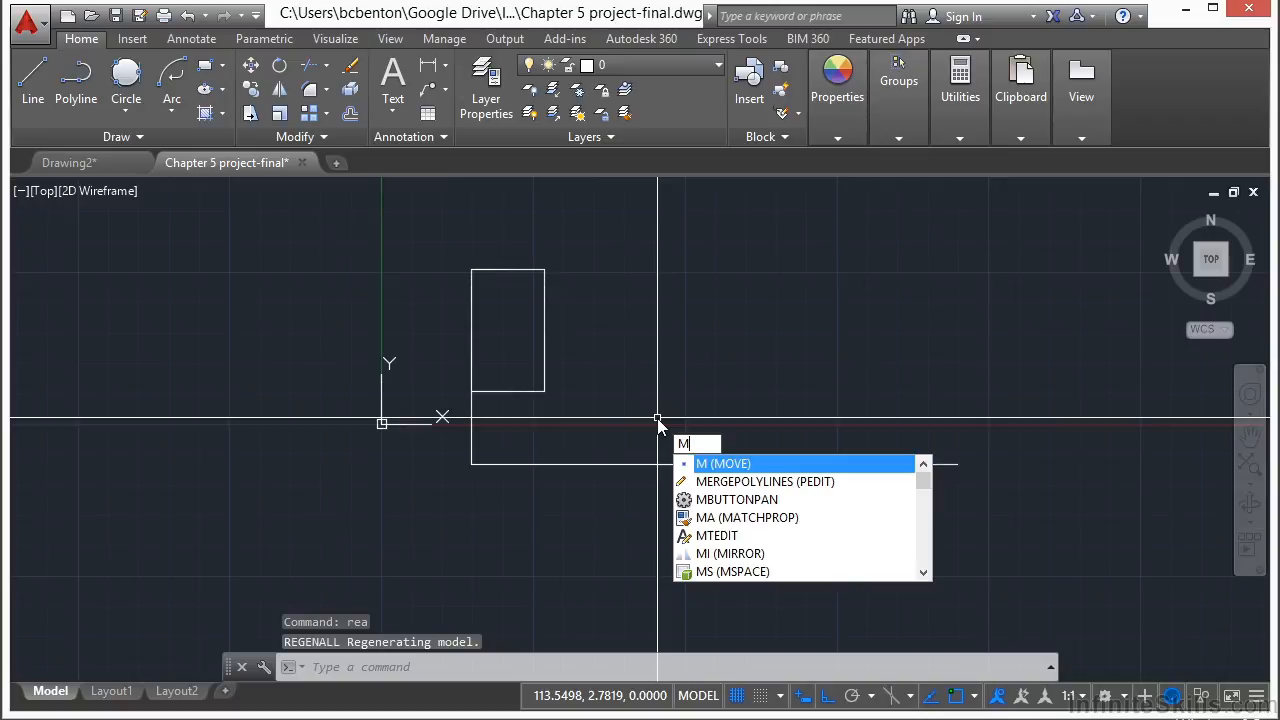
{"action": "key", "text": "Return"}
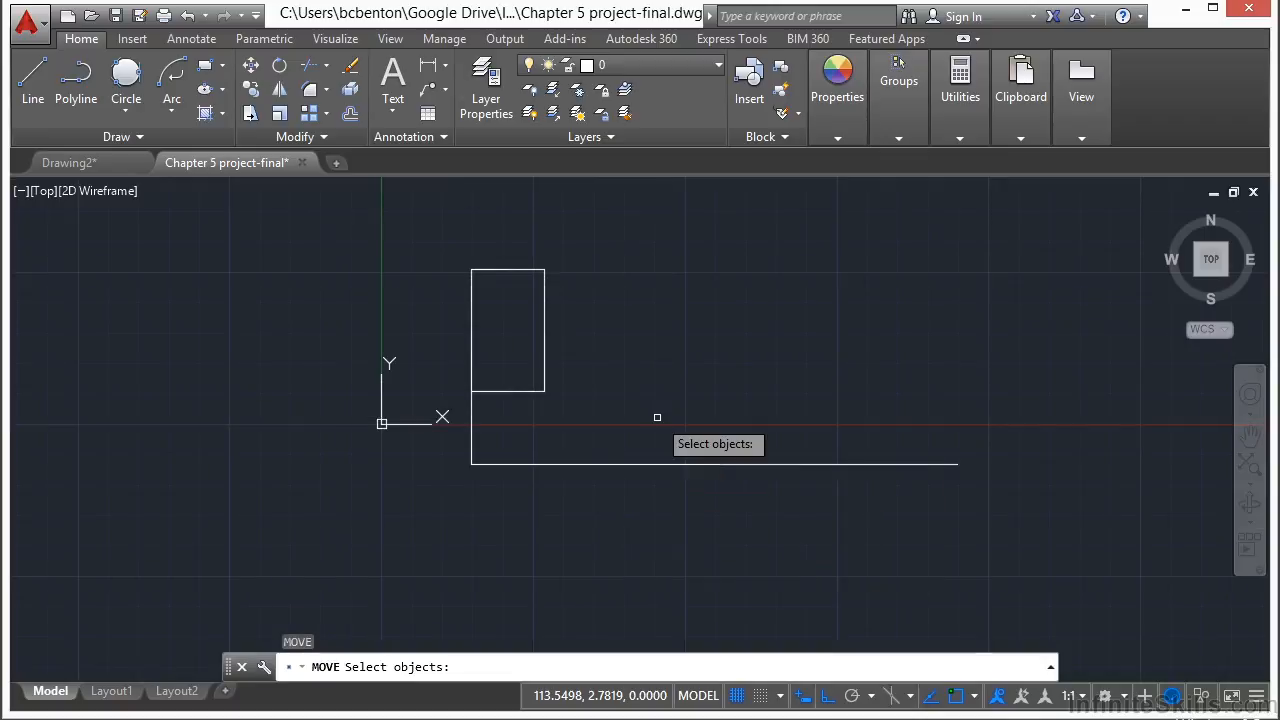
{"action": "left_click", "coordinate": [757, 463]}
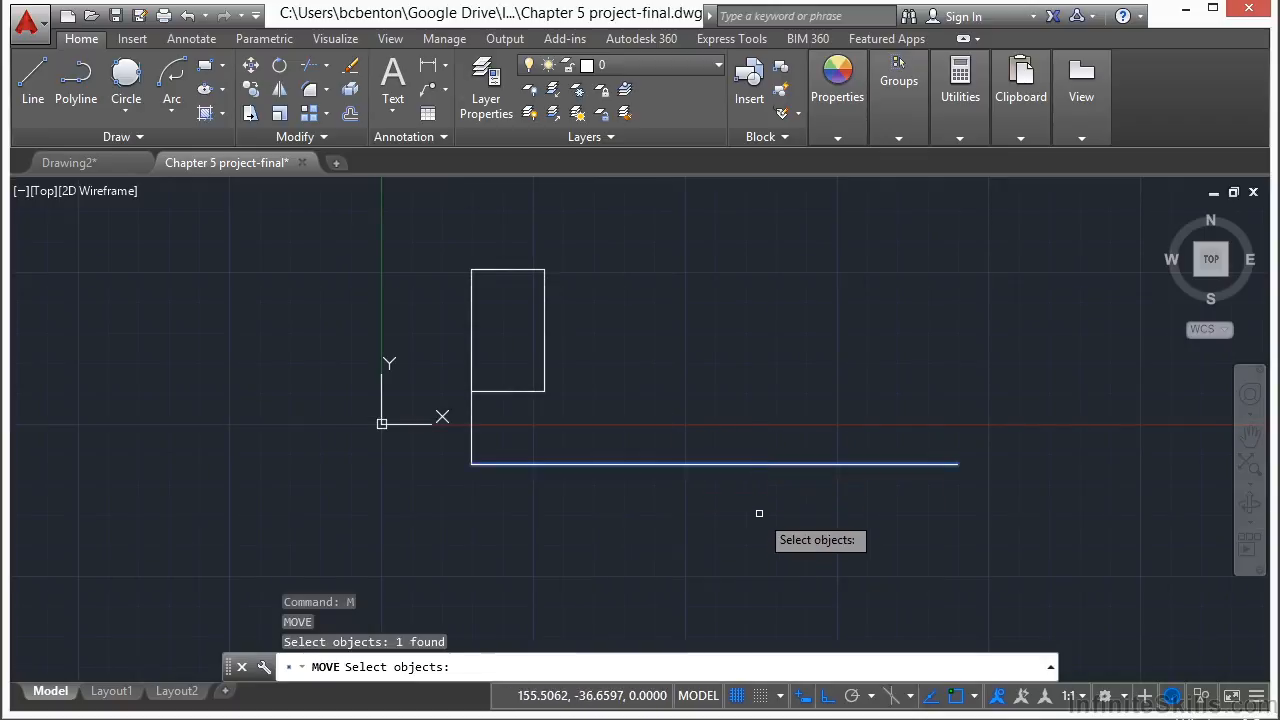
{"action": "key", "text": "Return"}
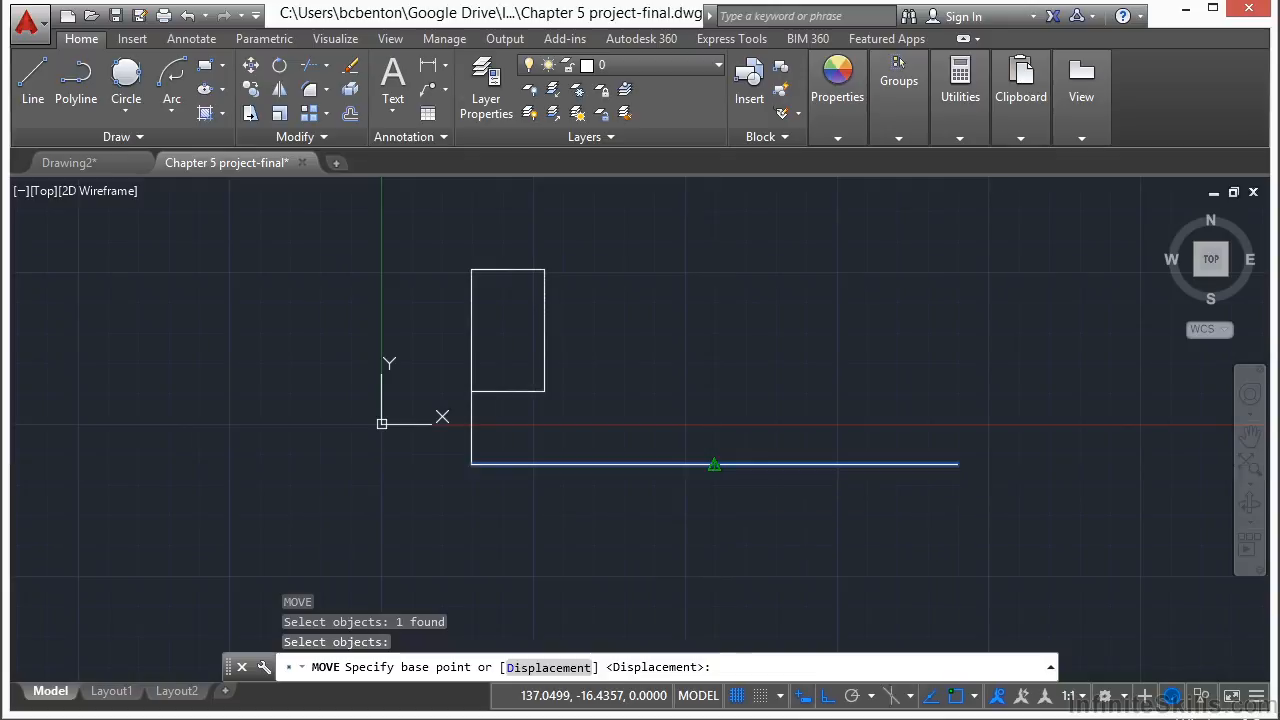
{"action": "left_click", "coordinate": [716, 464]}
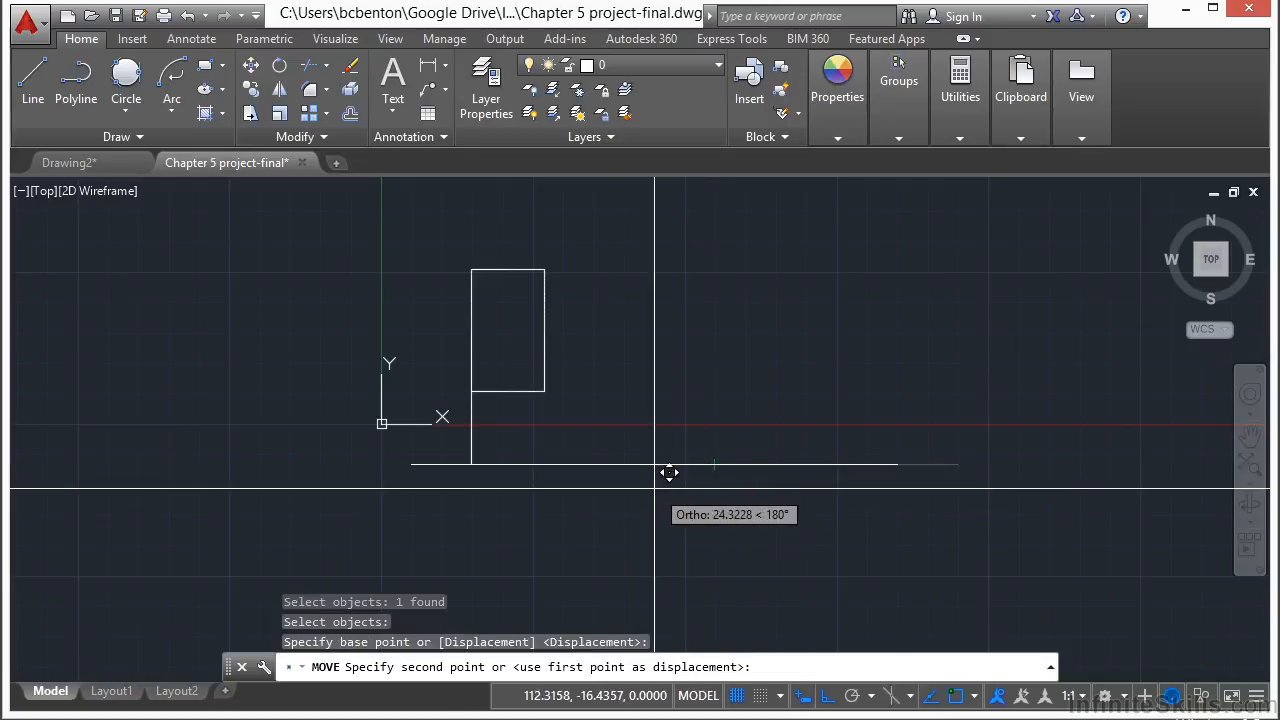
{"action": "left_click", "coordinate": [477, 464]}
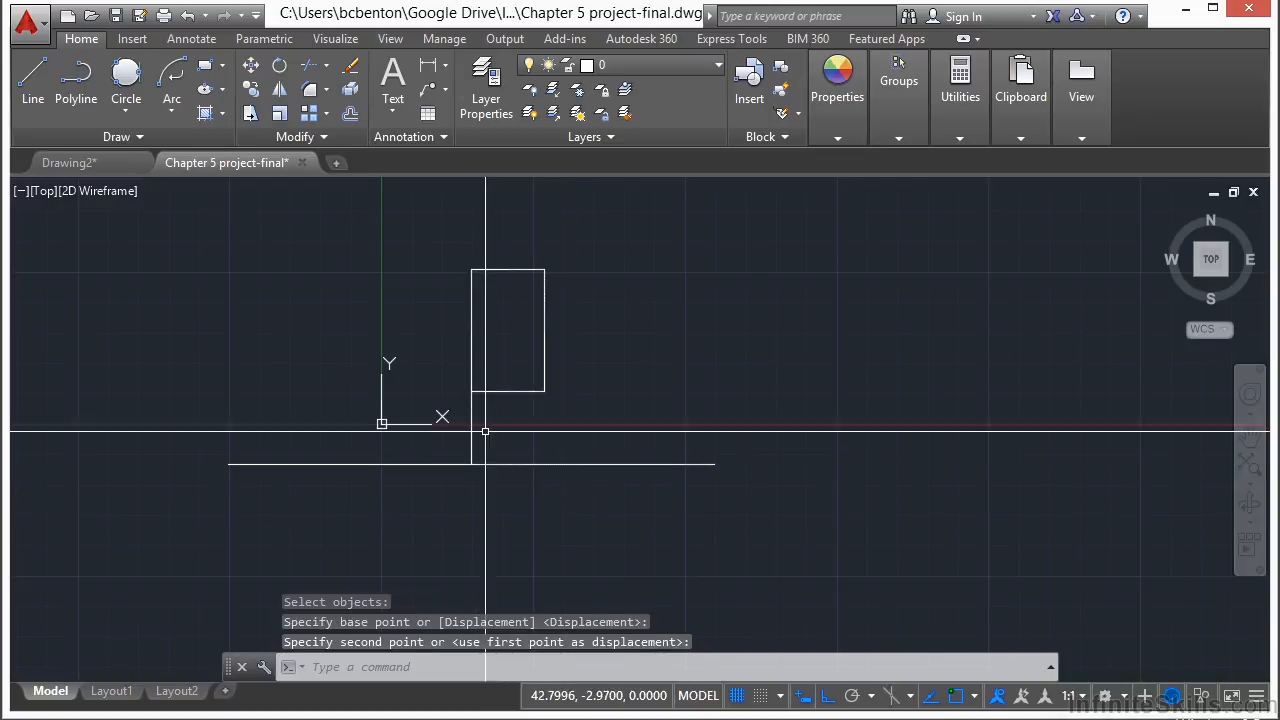
- Offset the 200-unit horizontal line 30 units downward
{"action": "middle_click_drag", "start_coordinate": [485, 431], "coordinate": [578, 418]}
{"action": "type", "text": "o"}
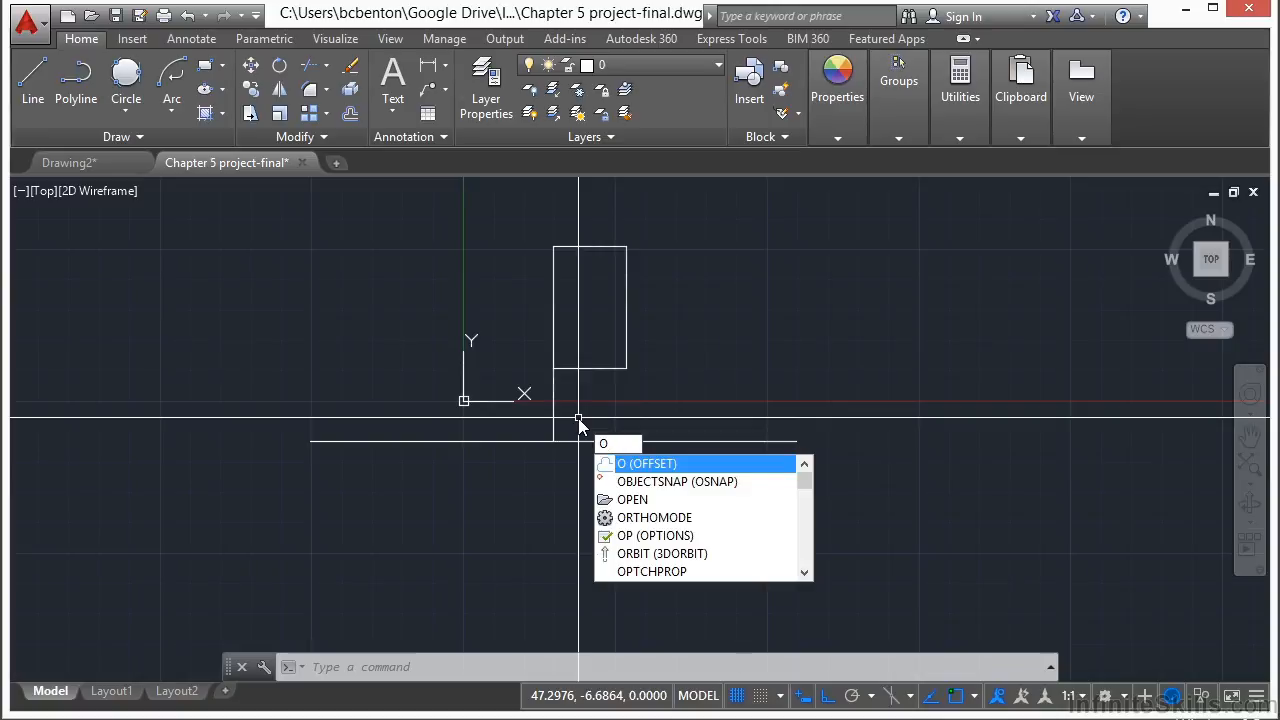
{"action": "key", "text": "Return"}
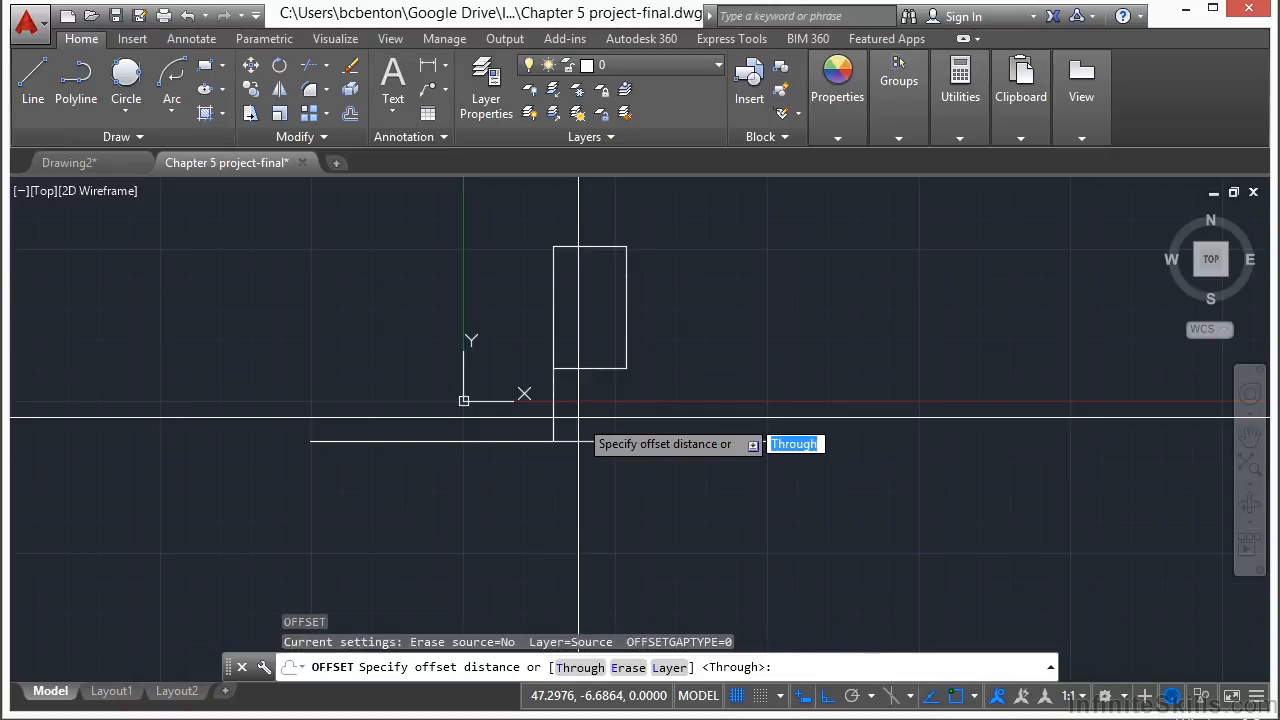
{"action": "type", "text": "3"}
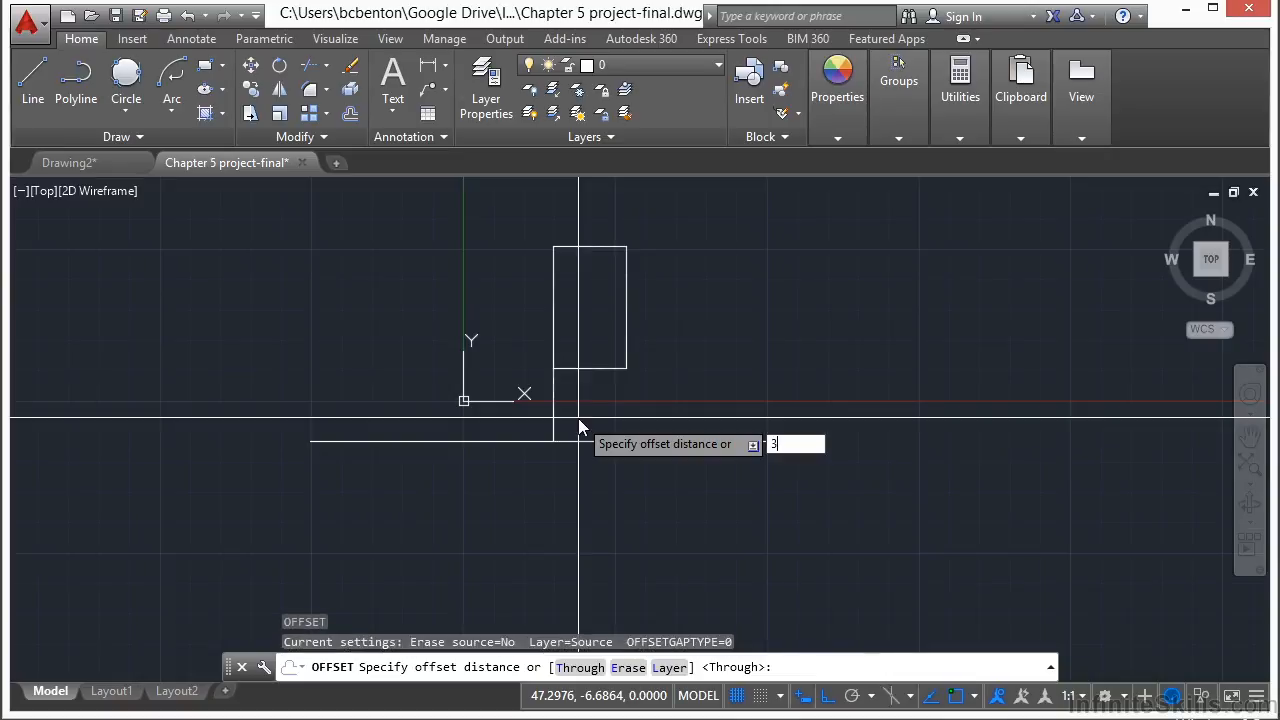
{"action": "type", "text": "0"}
{"action": "key", "text": "Return"}
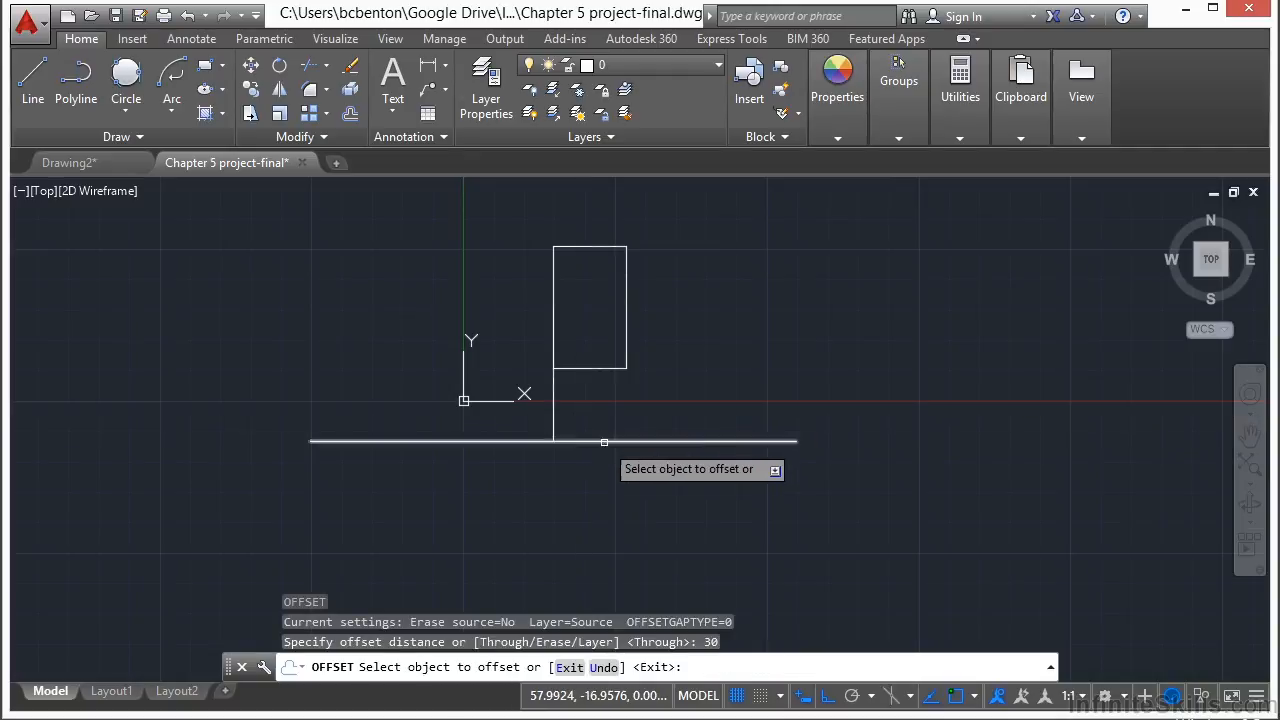
{"action": "left_click", "coordinate": [604, 441]}
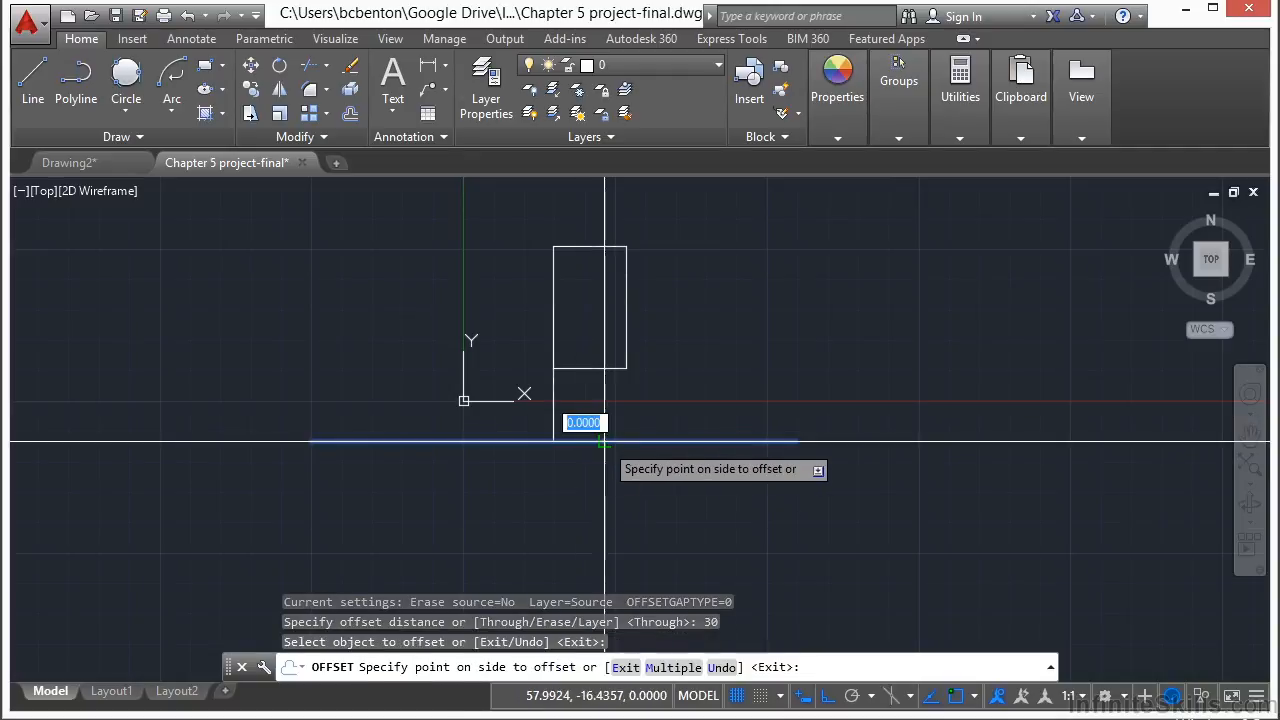
{"action": "left_click", "coordinate": [657, 492]}
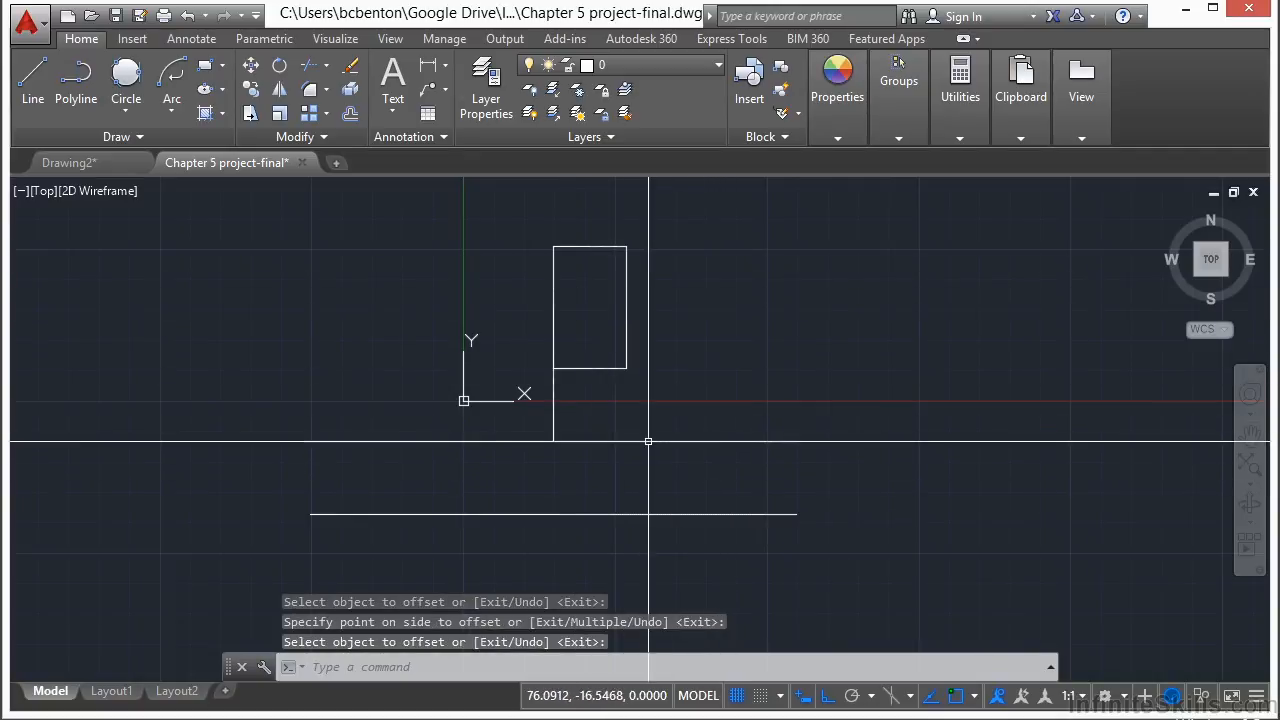
{"action": "key", "text": "Return"}
- Delete the short vertical line, and with Ortho off move the rectangle and both horizontal lines up and right, clear of the origin
{"action": "left_click", "coordinate": [553, 411]}
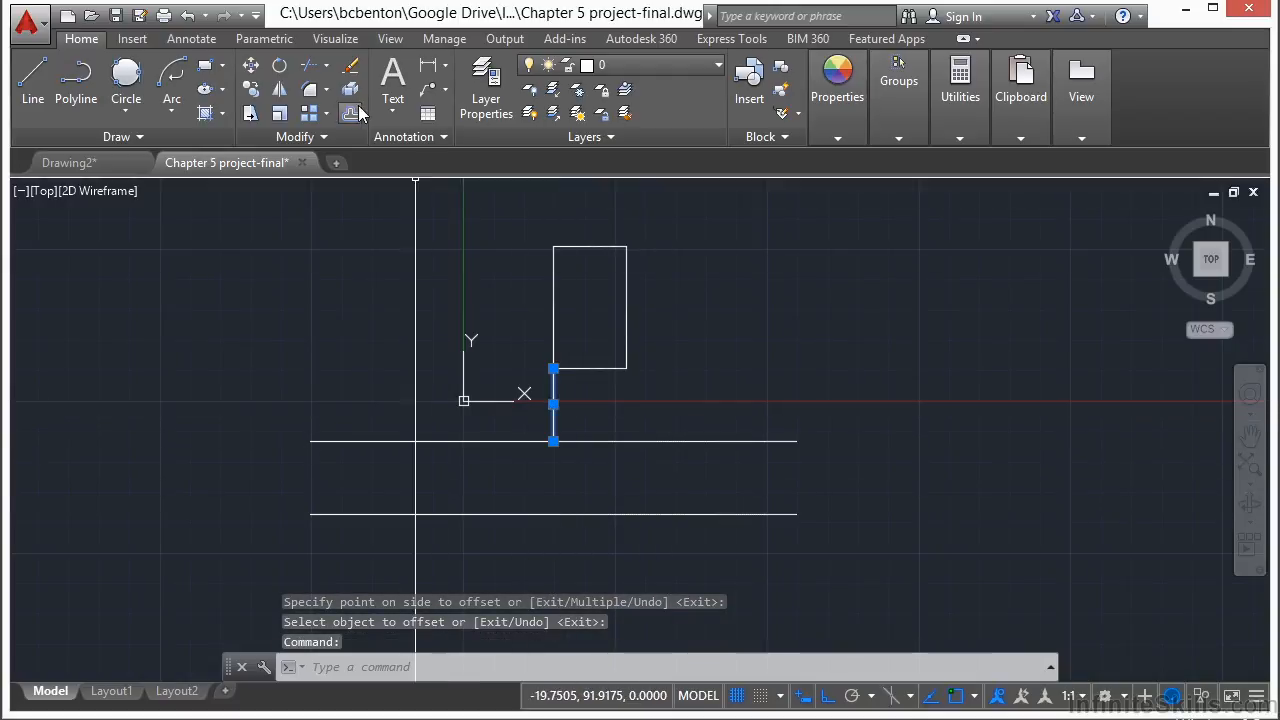
{"action": "key", "text": "Delete"}
{"action": "type", "text": "m"}
{"action": "key", "text": "Return"}
{"action": "left_click", "coordinate": [650, 320]}
{"action": "left_click", "coordinate": [555, 587]}
{"action": "key", "text": "Return"}
{"action": "left_click", "coordinate": [556, 471]}
{"action": "scroll", "coordinate": [300, 430], "scroll_direction": "down", "scroll_amount": 2}
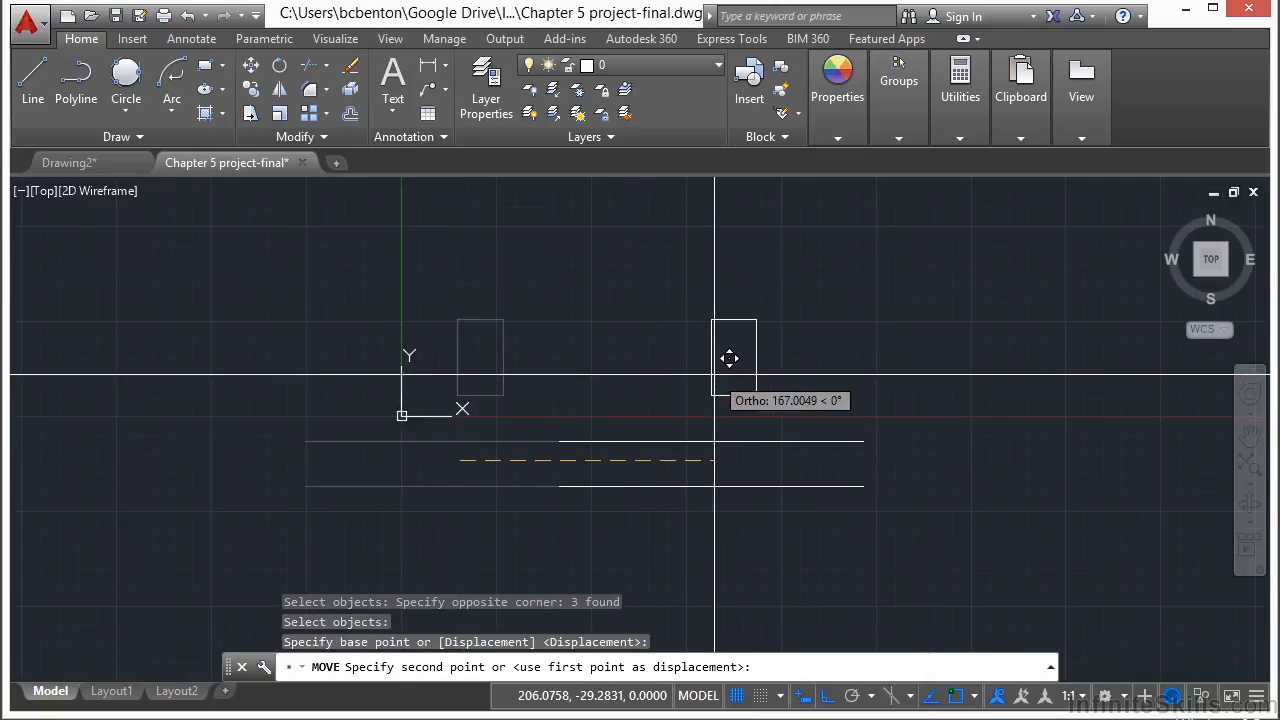
{"action": "key", "text": "F8"}
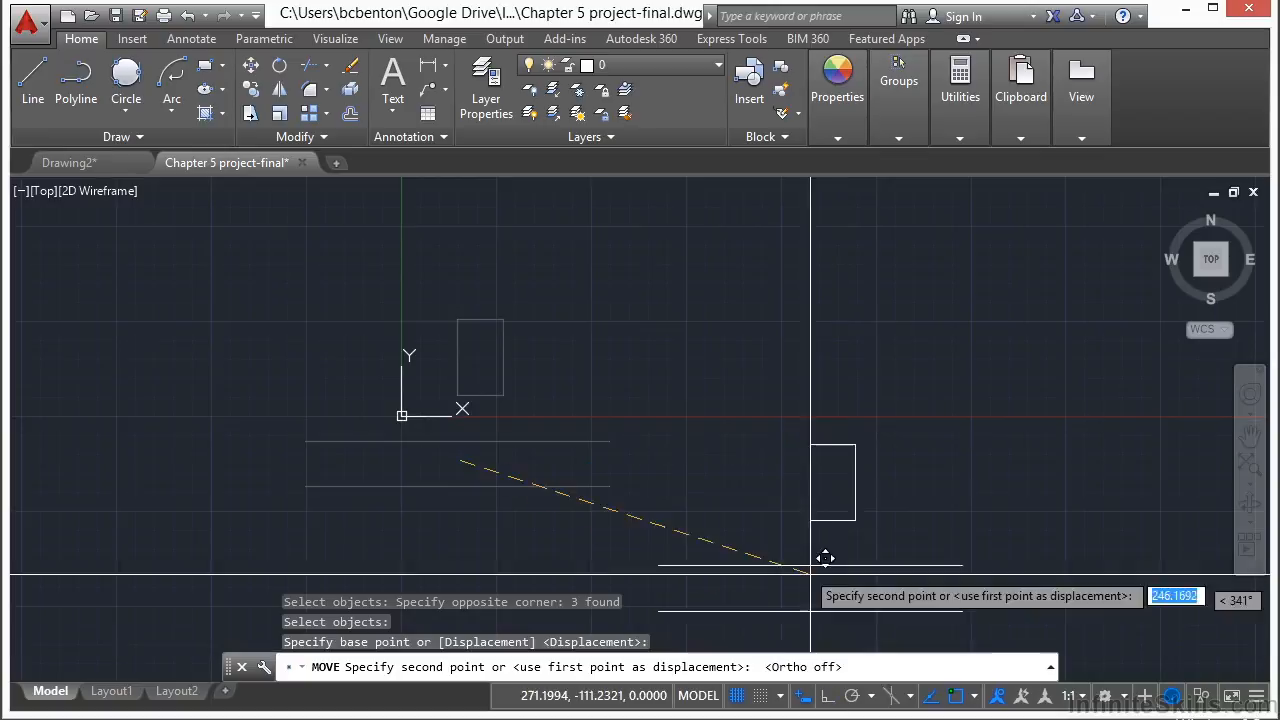
{"action": "left_click", "coordinate": [805, 344]}
- Draw a line from a Nearest snap point near the left end of the rectangle's bottom edge, perpendicular to the upper horizontal line
{"action": "middle_click_drag", "start_coordinate": [979, 287], "coordinate": [774, 354]}
{"action": "scroll", "coordinate": [591, 314], "scroll_direction": "up", "scroll_amount": 4}
{"action": "scroll", "coordinate": [603, 330], "scroll_direction": "down", "scroll_amount": 2}
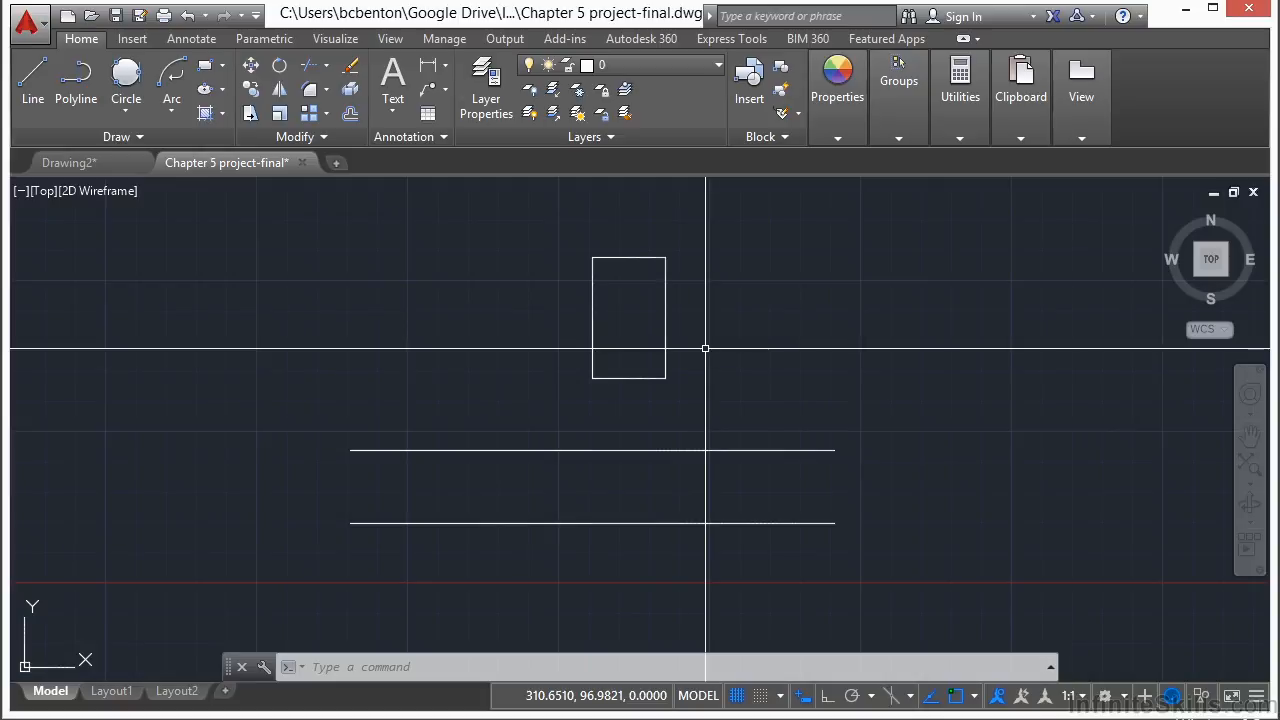
{"action": "scroll", "coordinate": [613, 418], "scroll_direction": "up", "scroll_amount": 2}
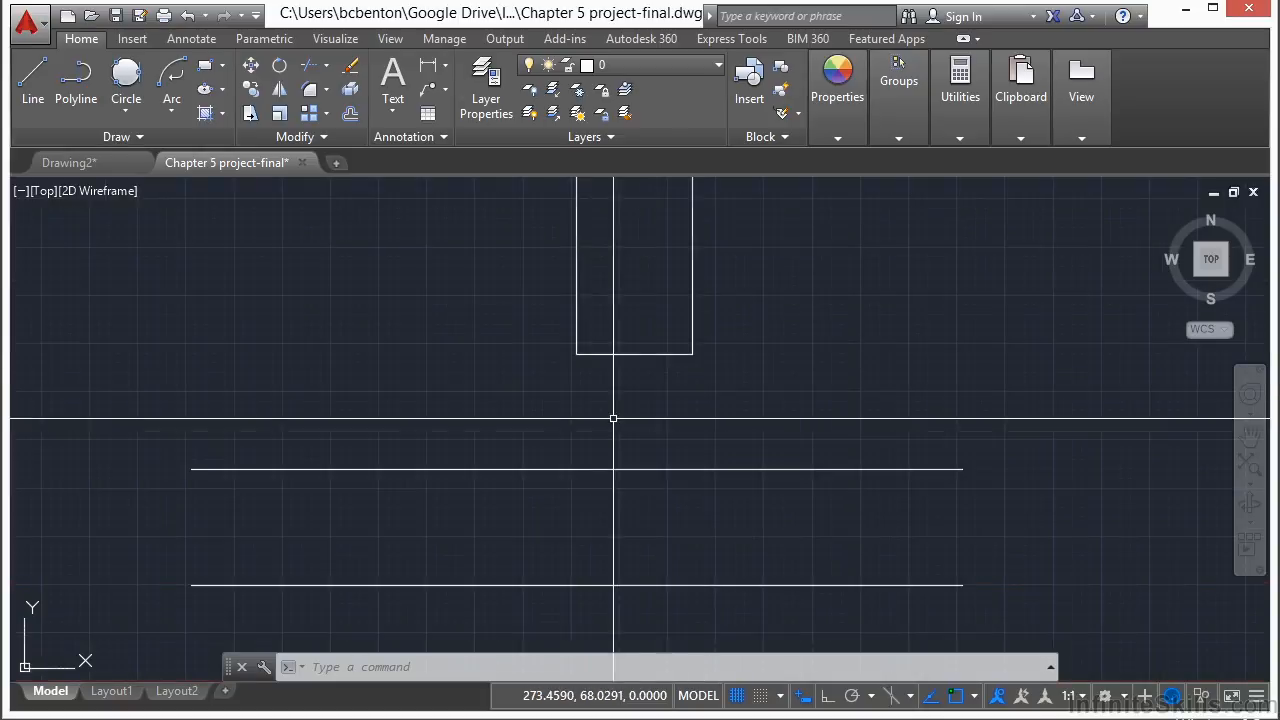
{"action": "type", "text": "l"}
{"action": "key", "text": "Return"}
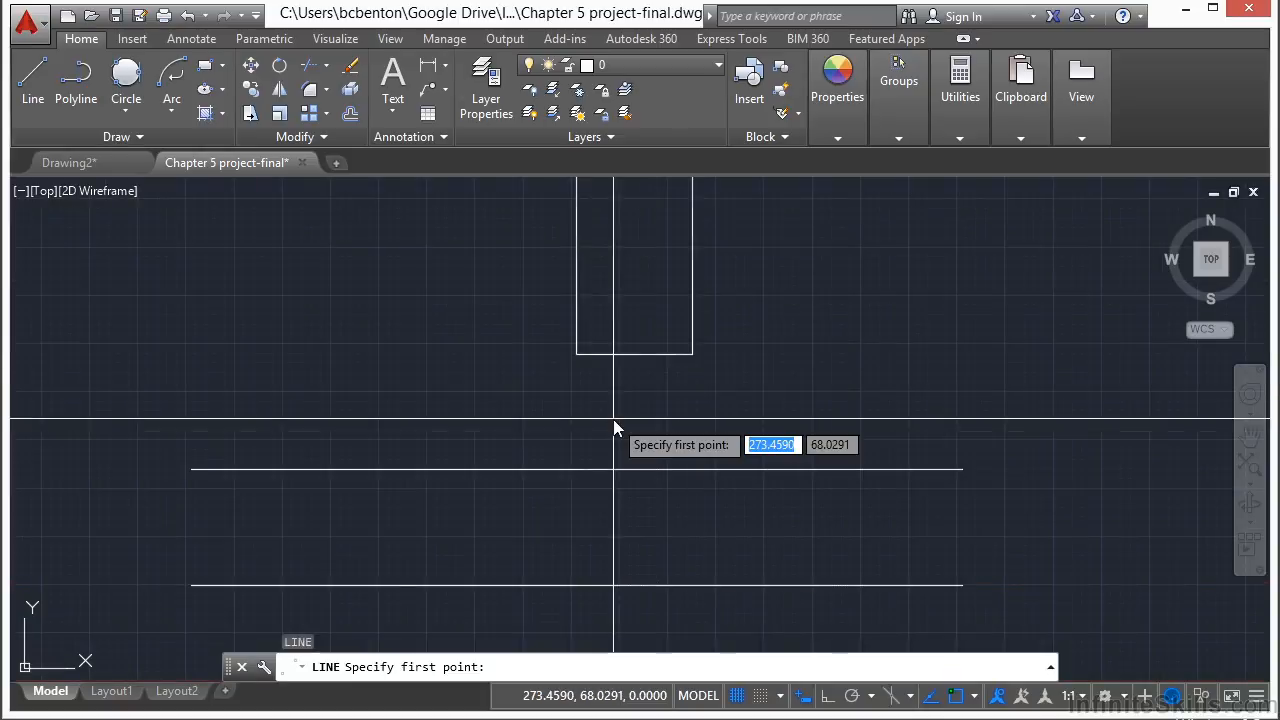
{"action": "type", "text": "nea"}
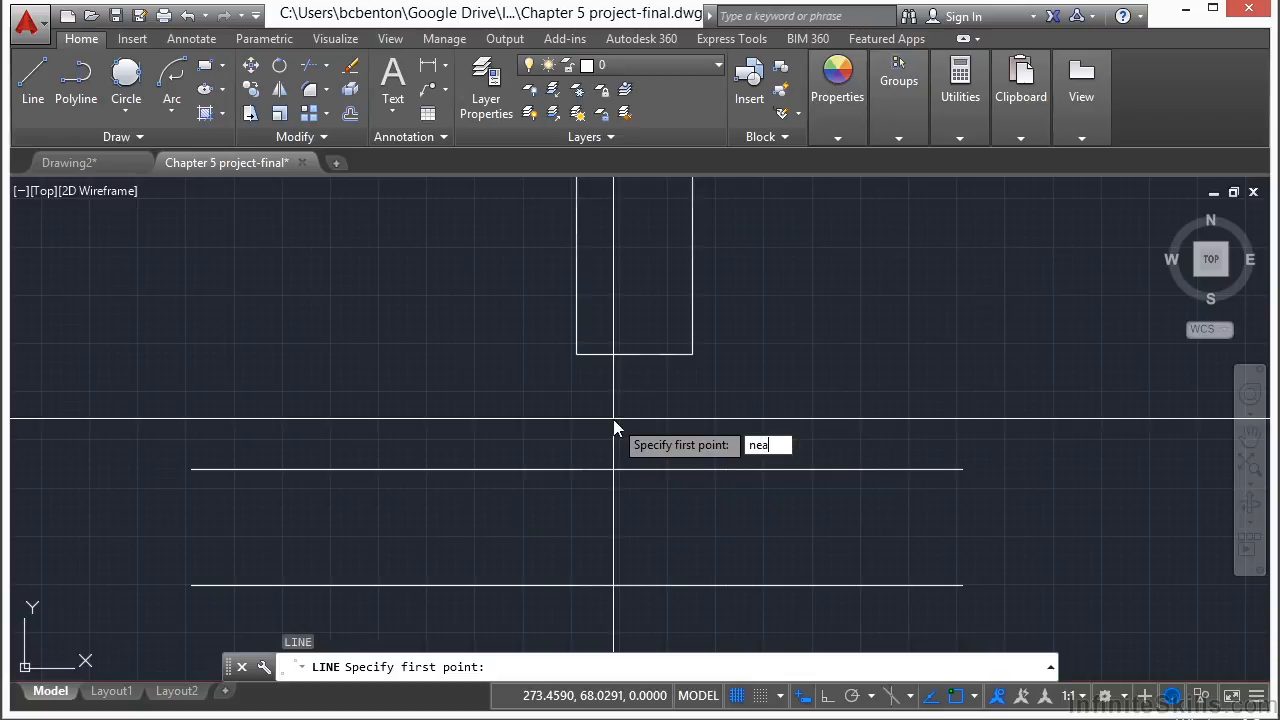
{"action": "key", "text": "Return"}
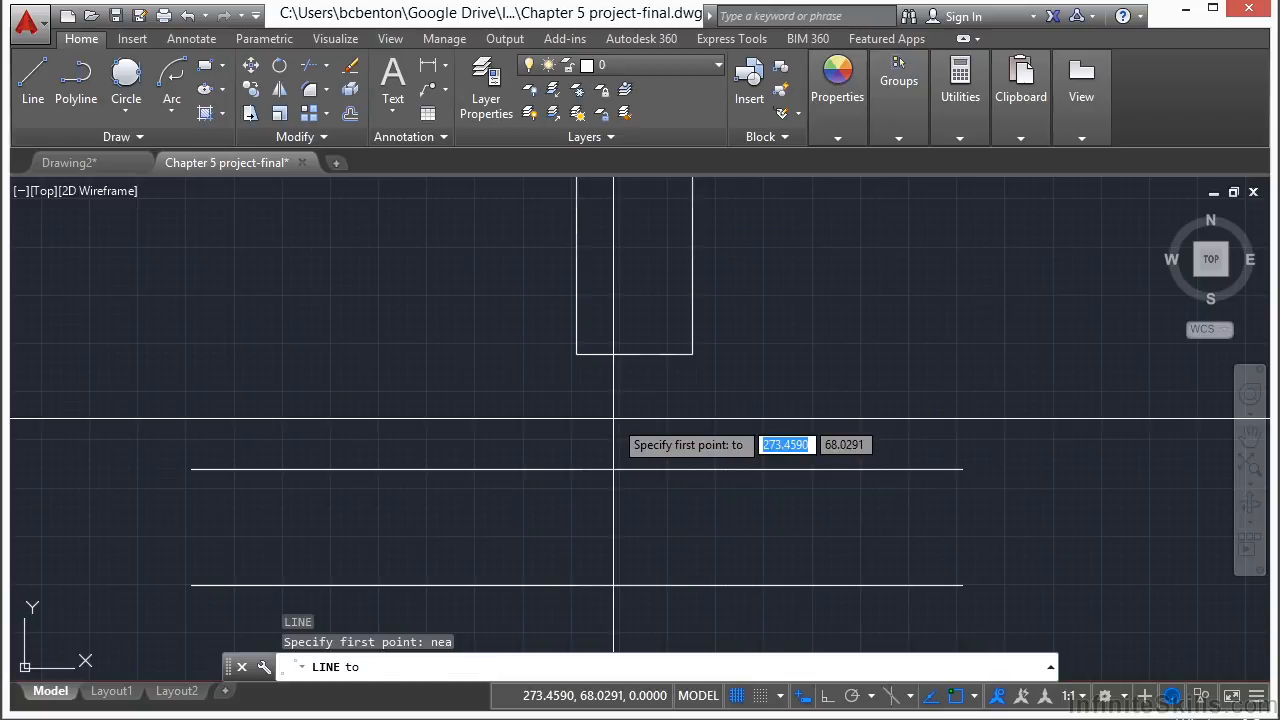
{"action": "scroll", "coordinate": [612, 415], "scroll_direction": "up", "scroll_amount": 2}
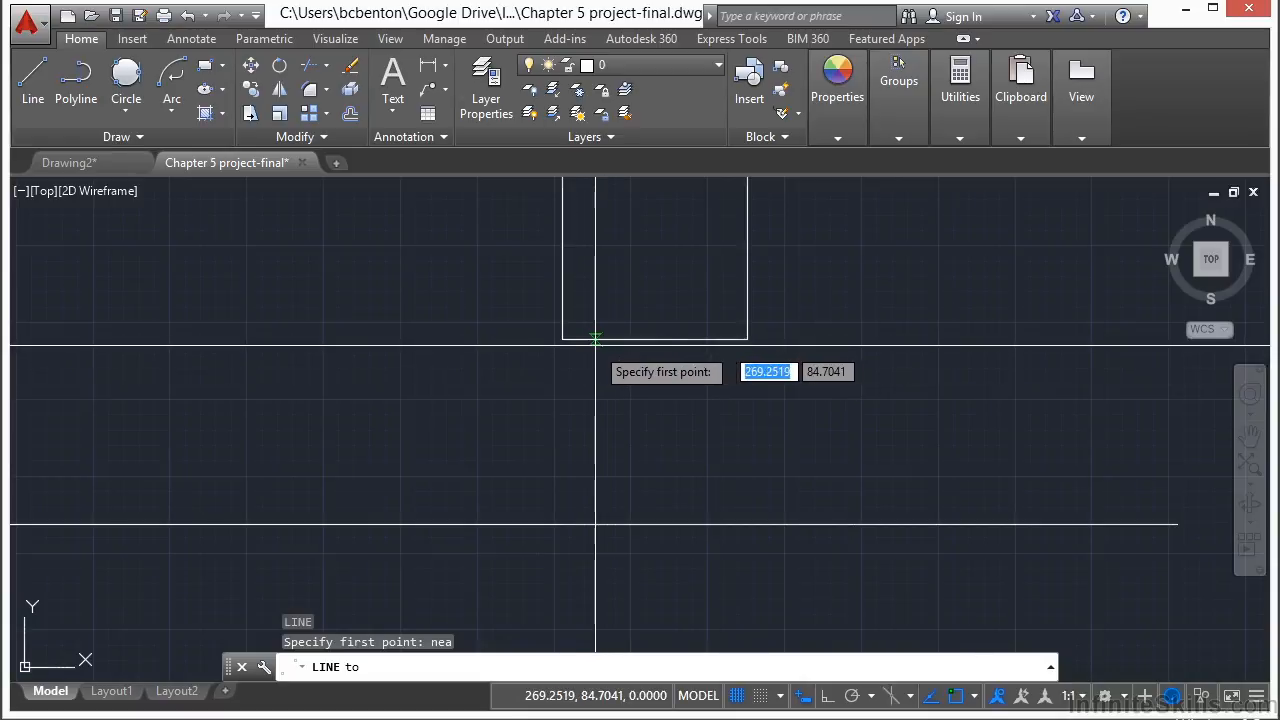
{"action": "left_click", "coordinate": [595, 340]}
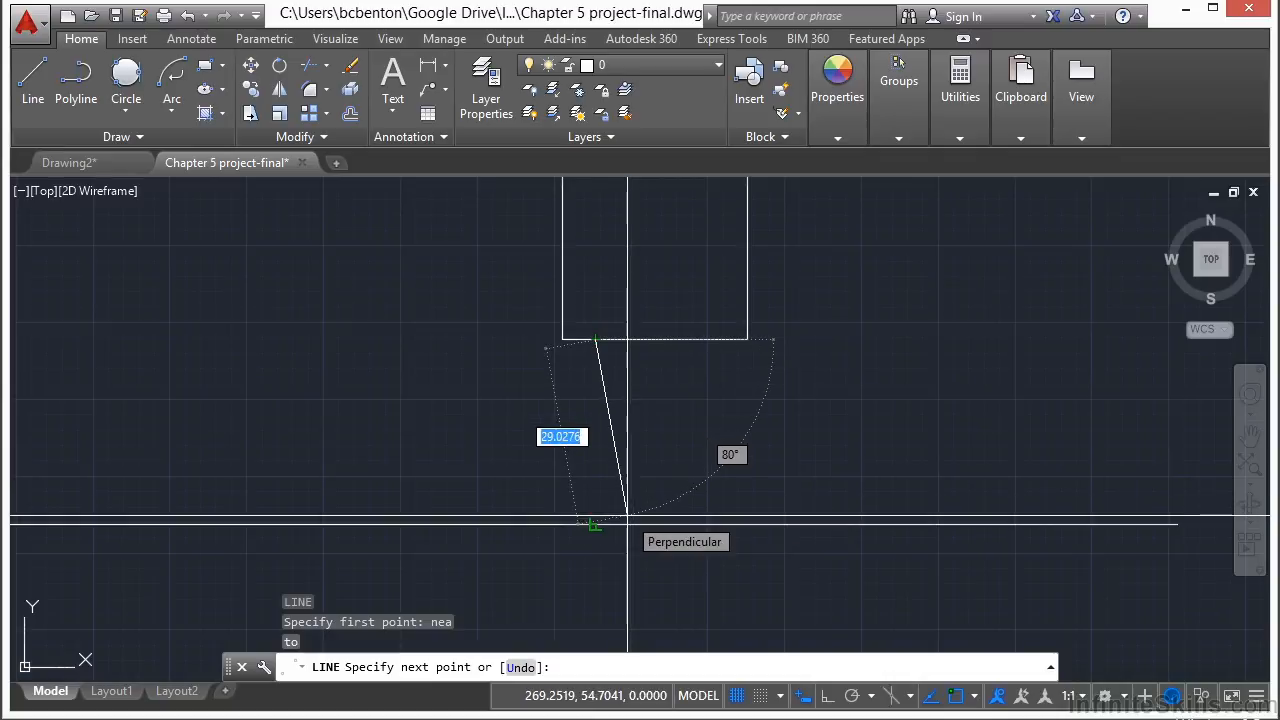
{"action": "type", "text": "per"}
{"action": "key", "text": "Return"}
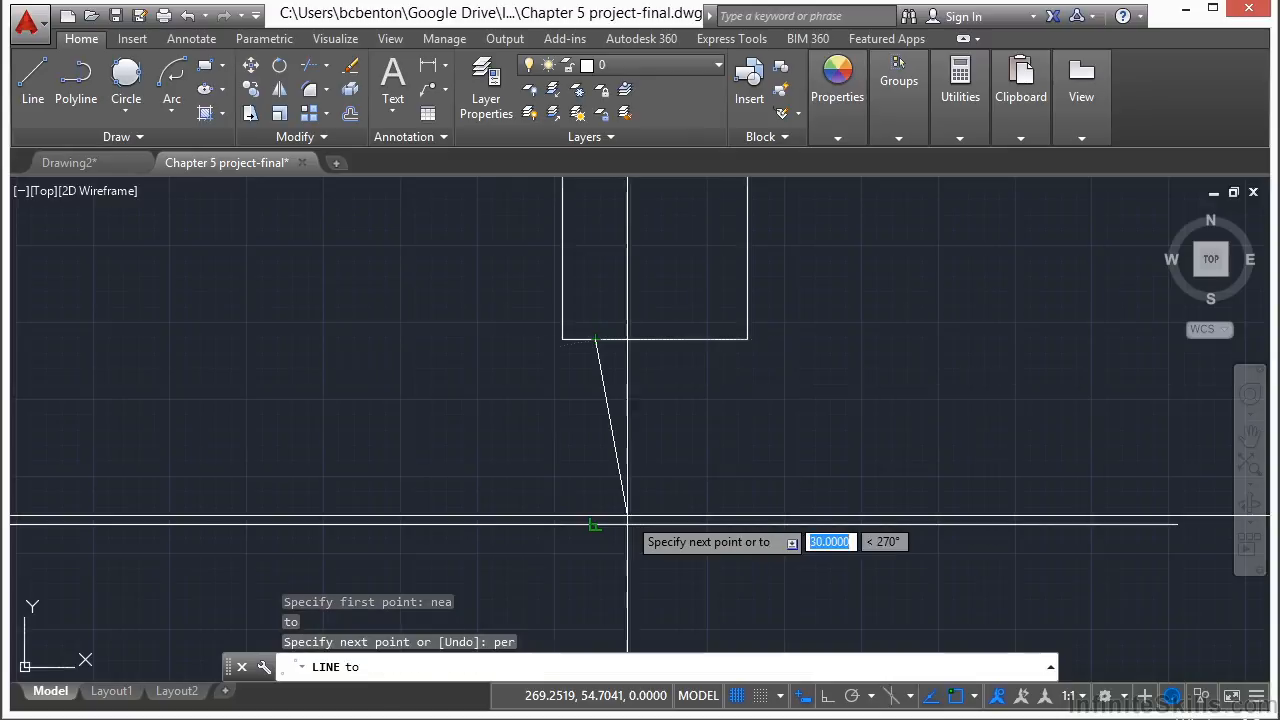
{"action": "left_click", "coordinate": [659, 515]}
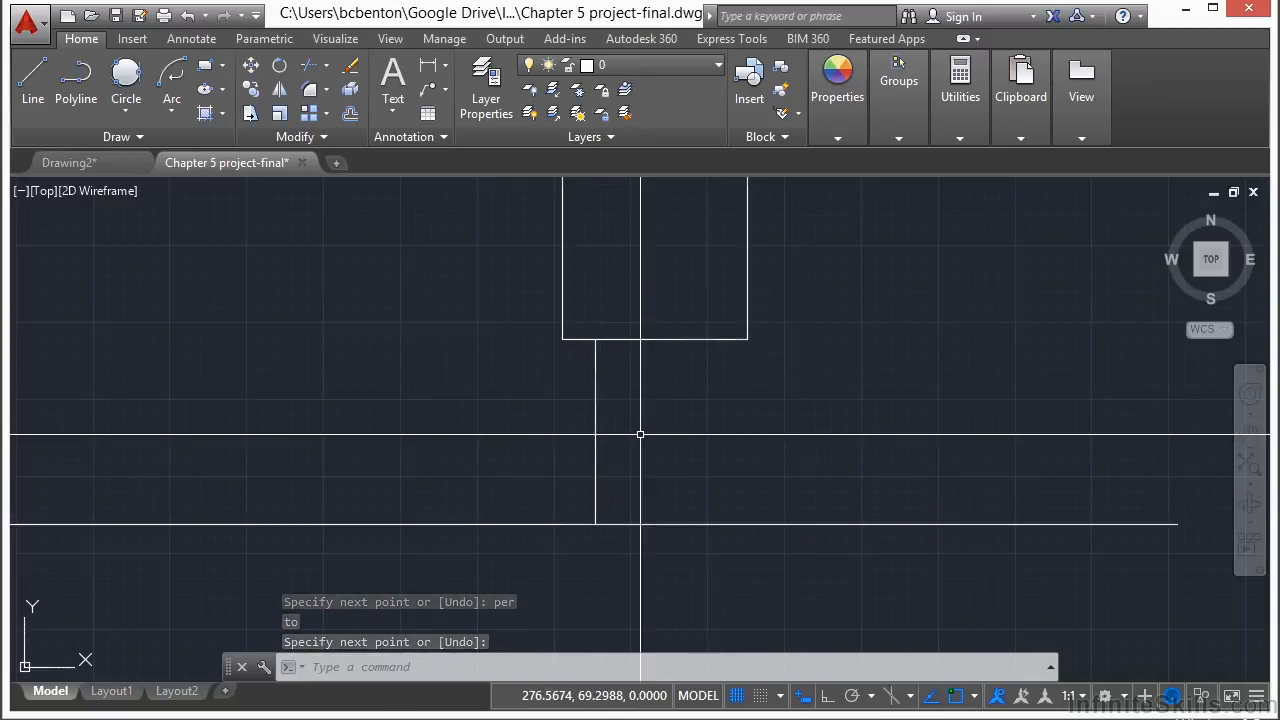
- Offset the short vertical line below the rectangle 20 units to the right
{"action": "type", "text": "O"}
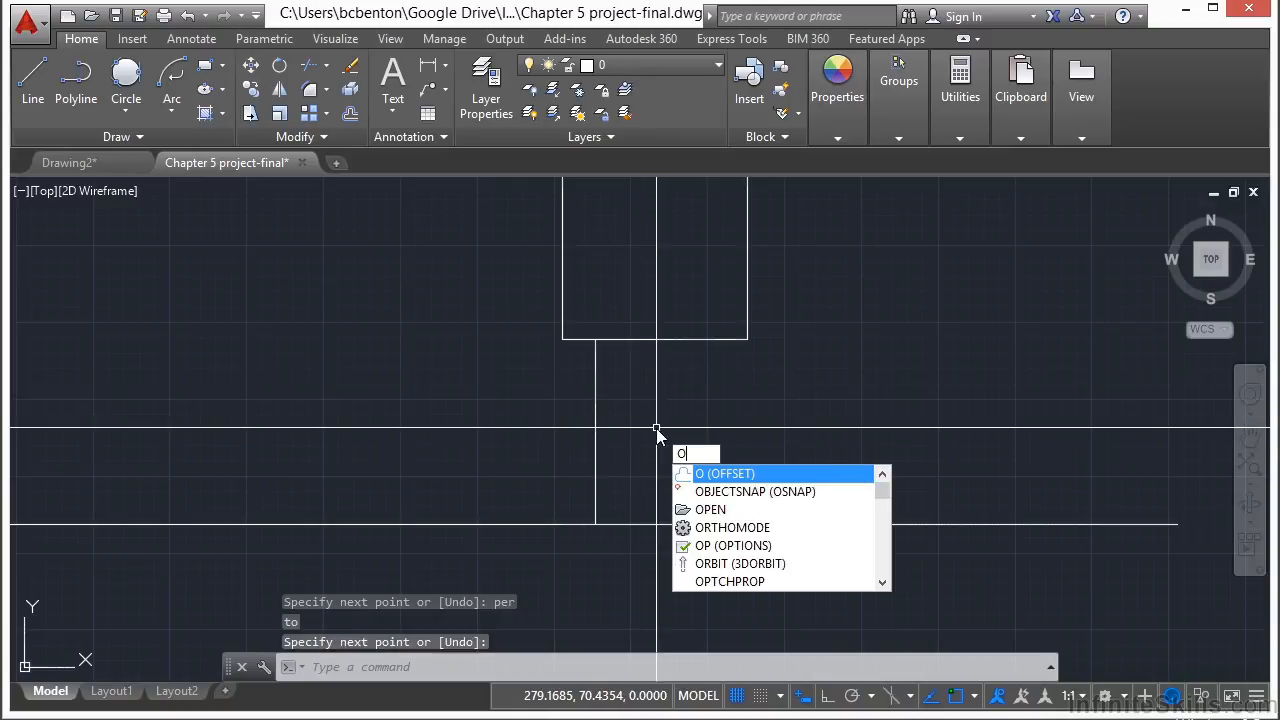
{"action": "key", "text": "Return"}
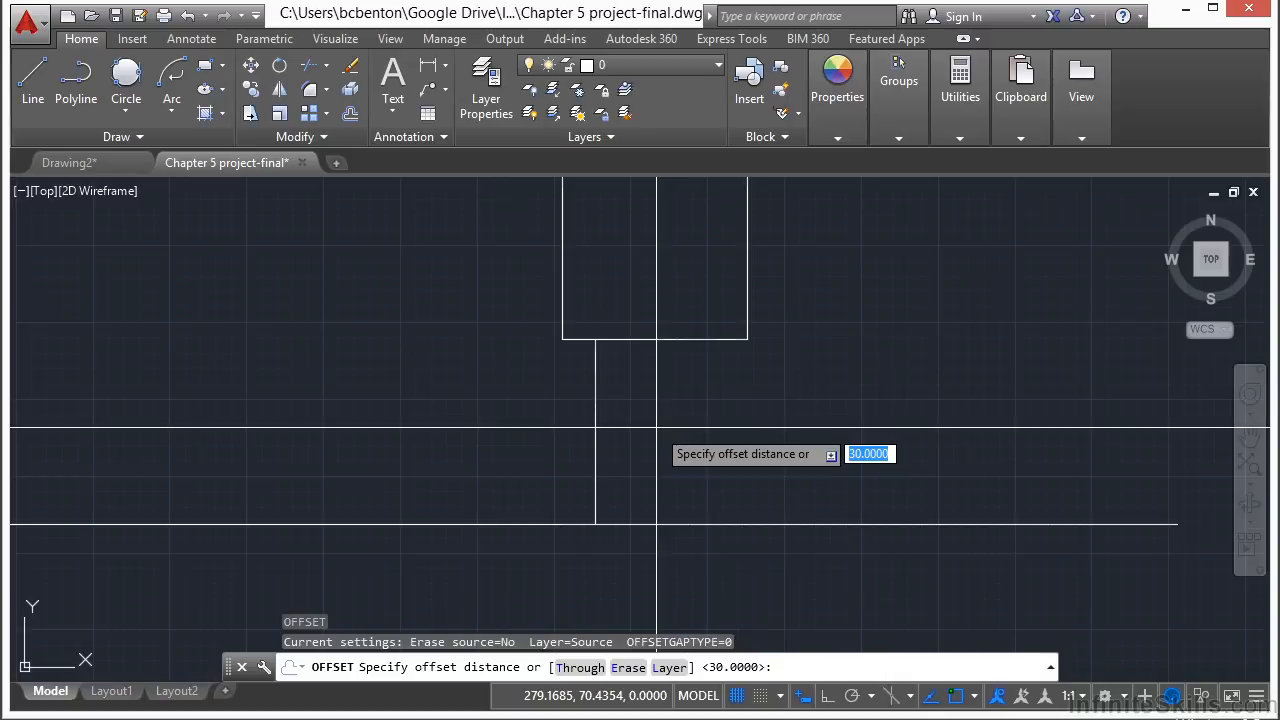
{"action": "key", "text": "Return"}
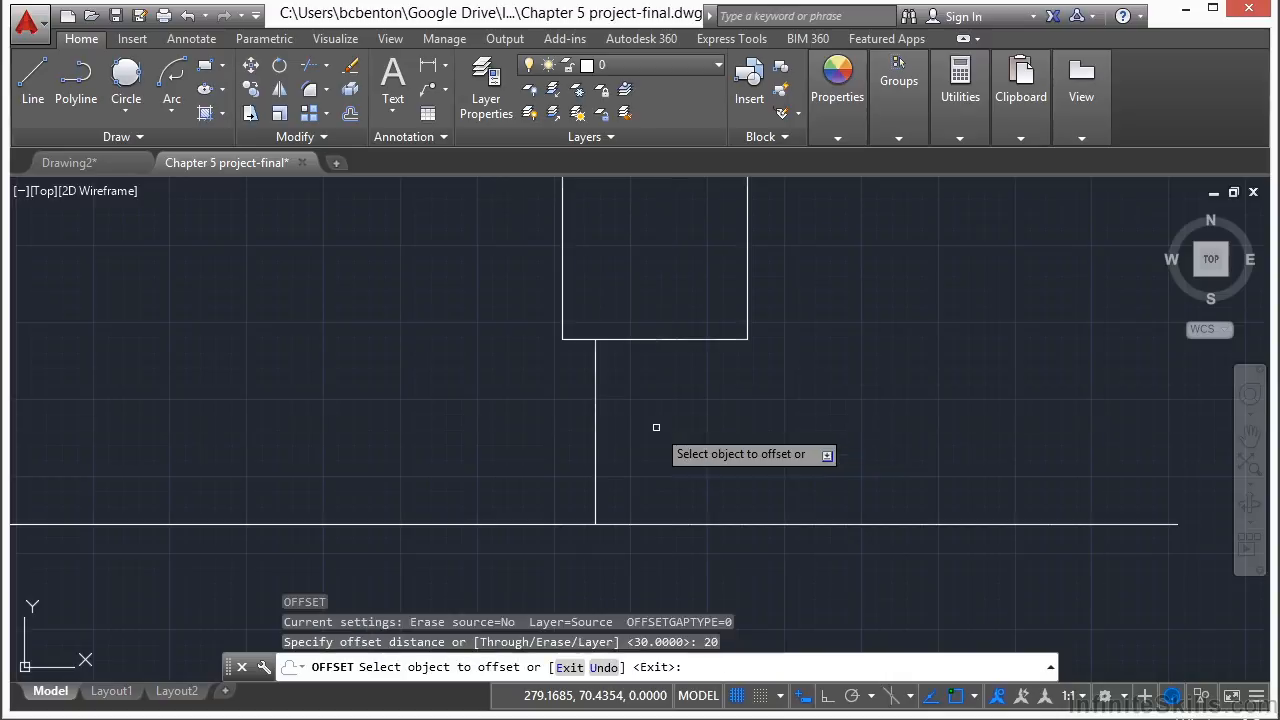
{"action": "left_click", "coordinate": [596, 422]}
{"action": "left_click", "coordinate": [606, 422]}
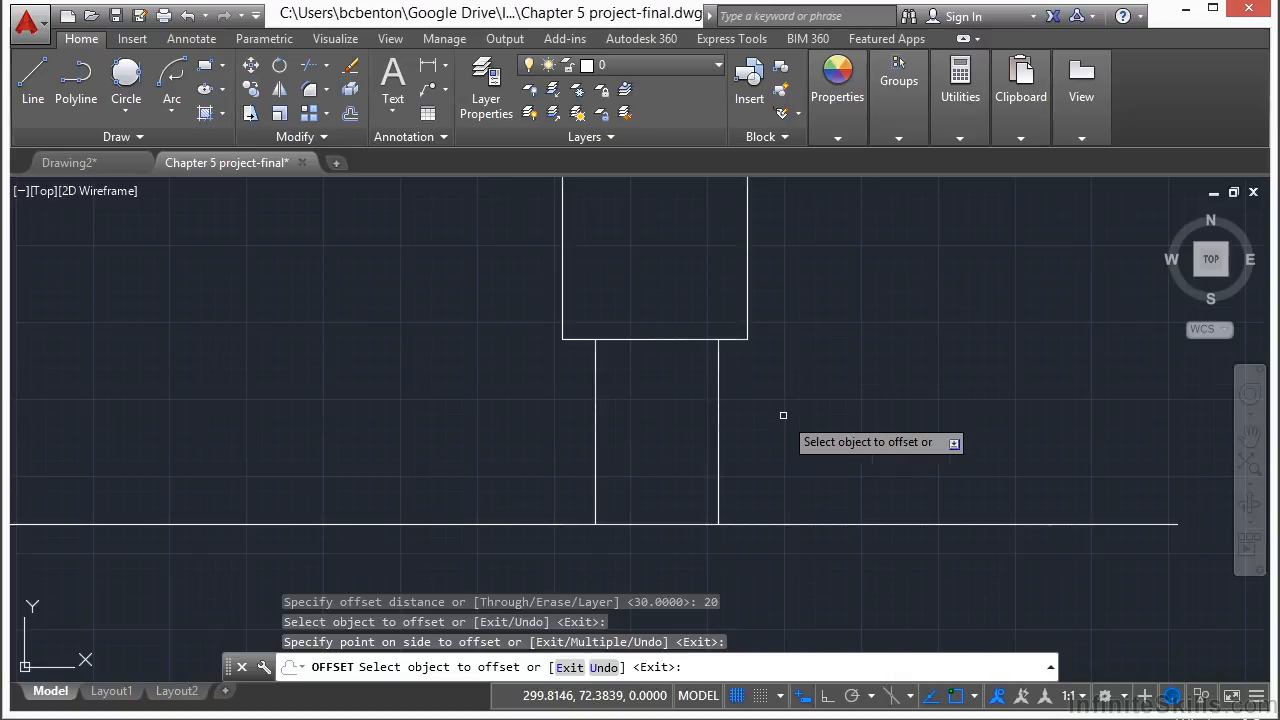
{"action": "key", "text": "Return"}
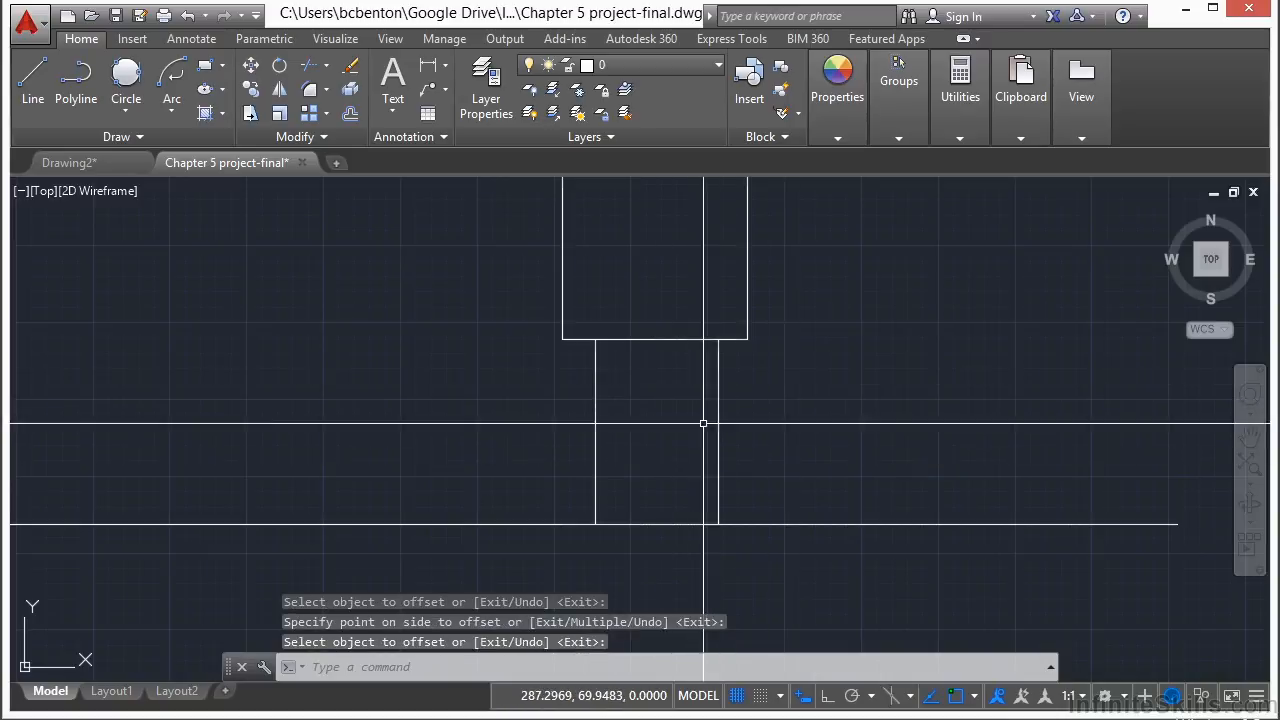
- Draw a 3-unit line at 60 degrees from a Nearest snap point on the rectangle's right edge, just above its lower-right corner
{"action": "scroll", "coordinate": [665, 441], "scroll_direction": "down", "scroll_amount": 2}
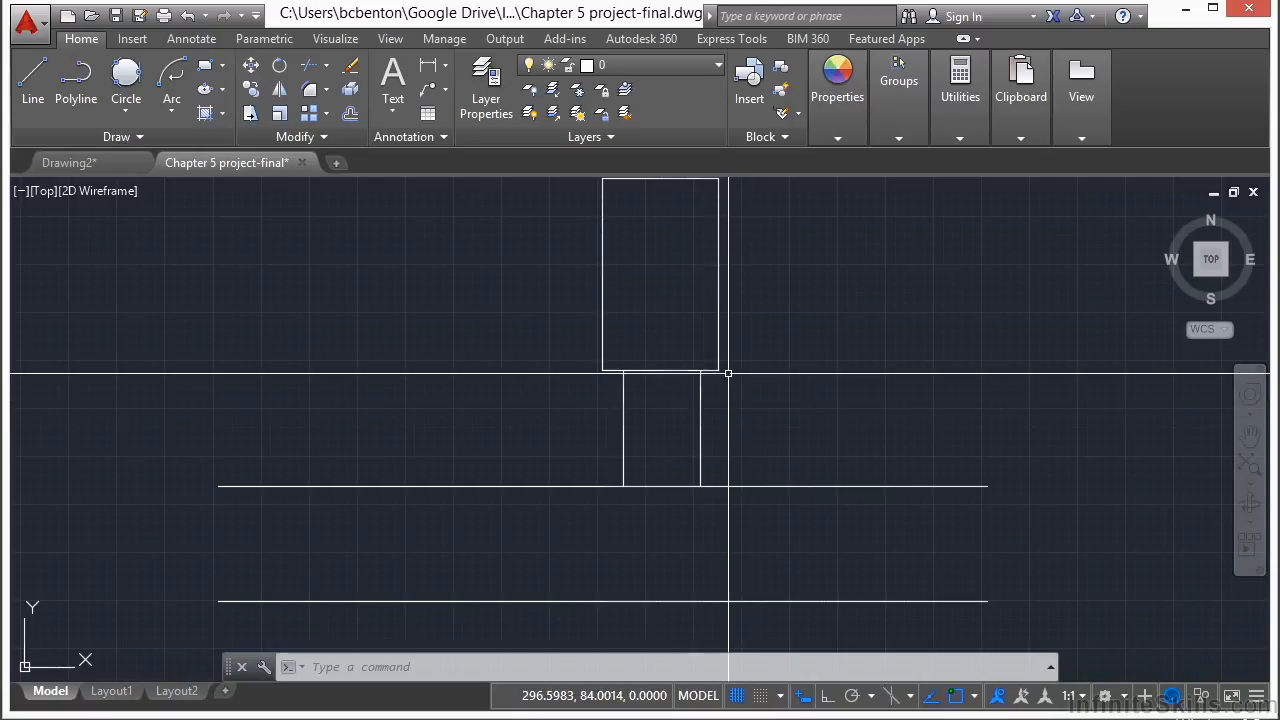
{"action": "scroll", "coordinate": [734, 346], "scroll_direction": "up", "scroll_amount": 4}
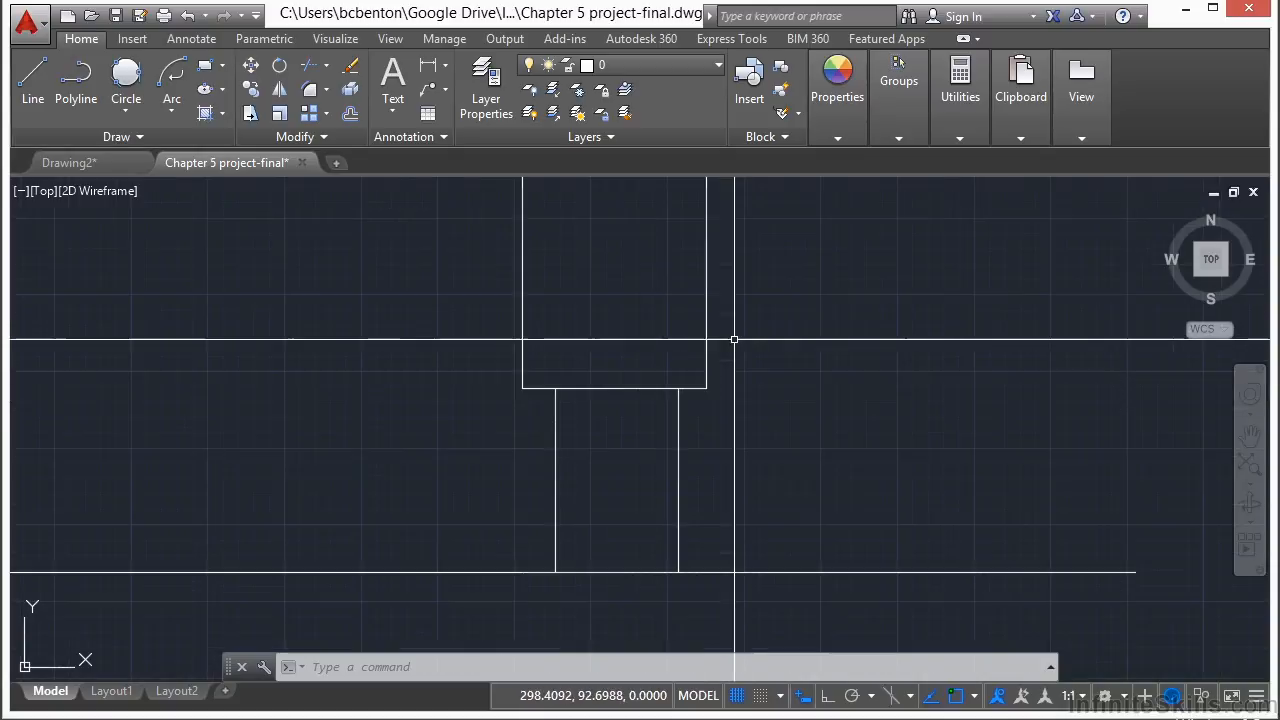
{"action": "middle_click_drag", "start_coordinate": [729, 343], "coordinate": [729, 434]}
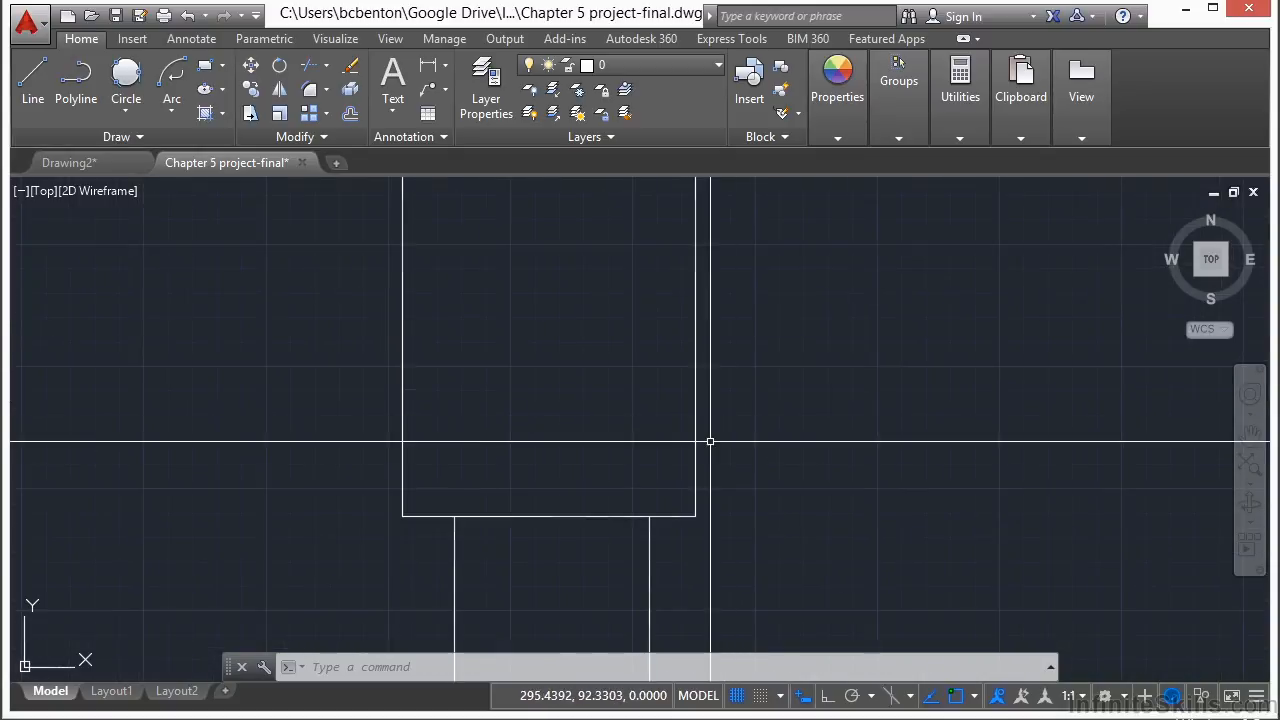
{"action": "key", "text": "Escape"}
{"action": "key", "text": "Escape"}
{"action": "type", "text": "line"}
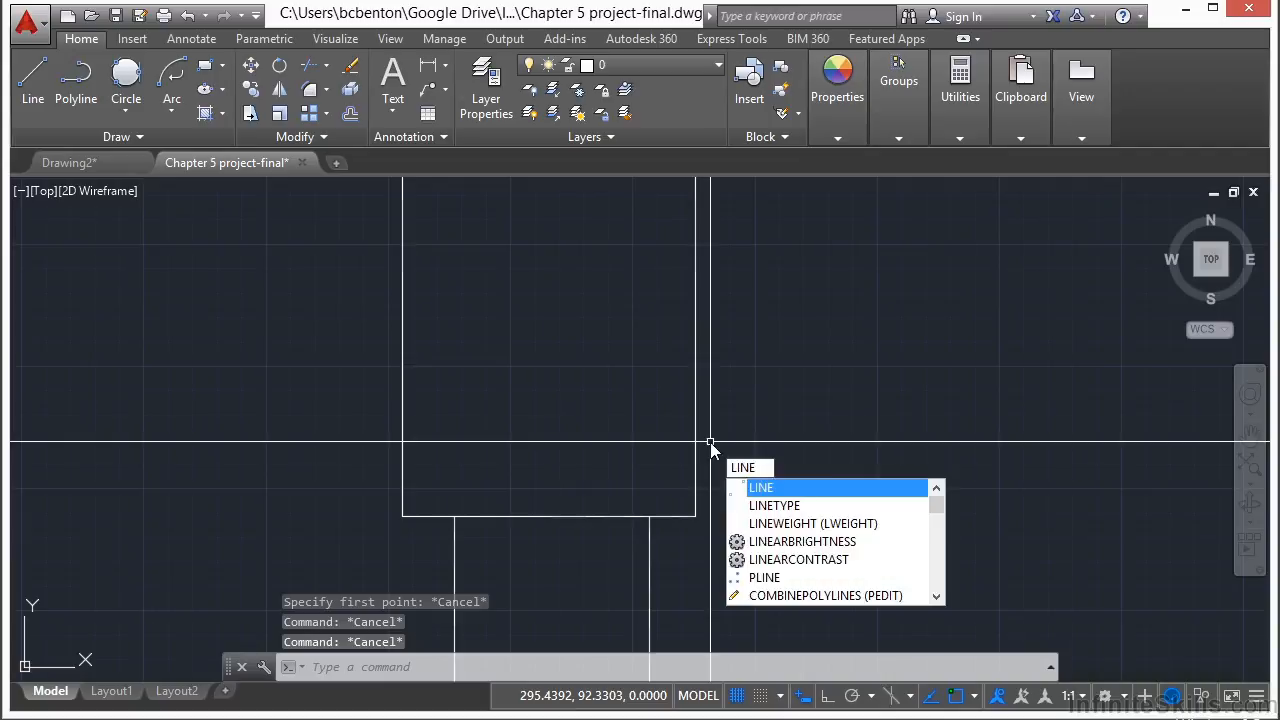
{"action": "key", "text": "Return"}
{"action": "type", "text": "nea"}
{"action": "key", "text": "Return"}
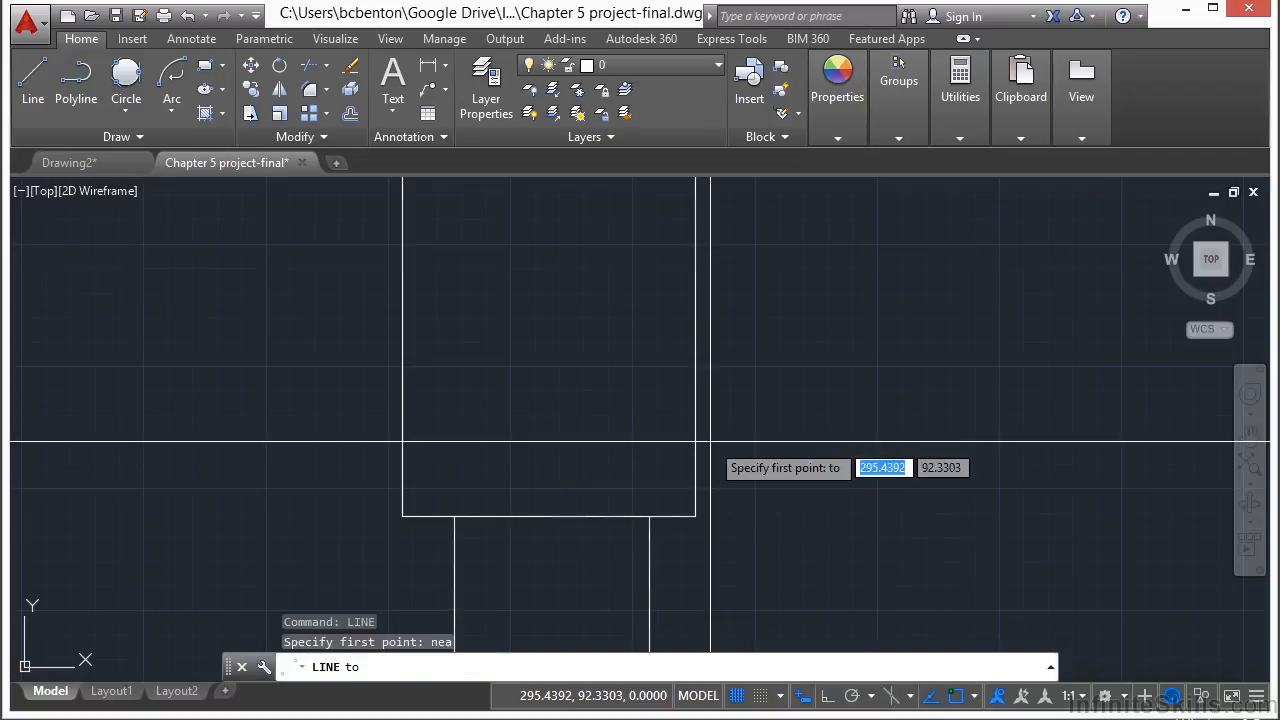
{"action": "scroll", "coordinate": [728, 467], "scroll_direction": "up", "scroll_amount": 2}
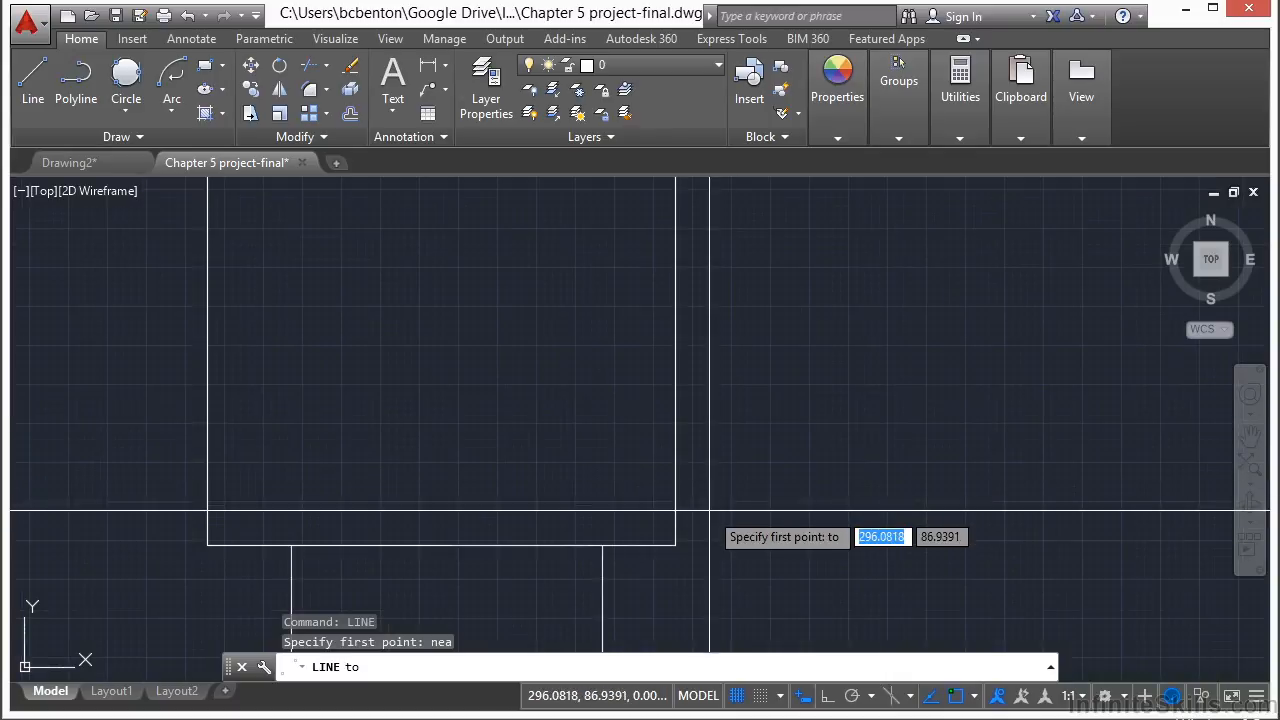
{"action": "left_click", "coordinate": [675, 487]}
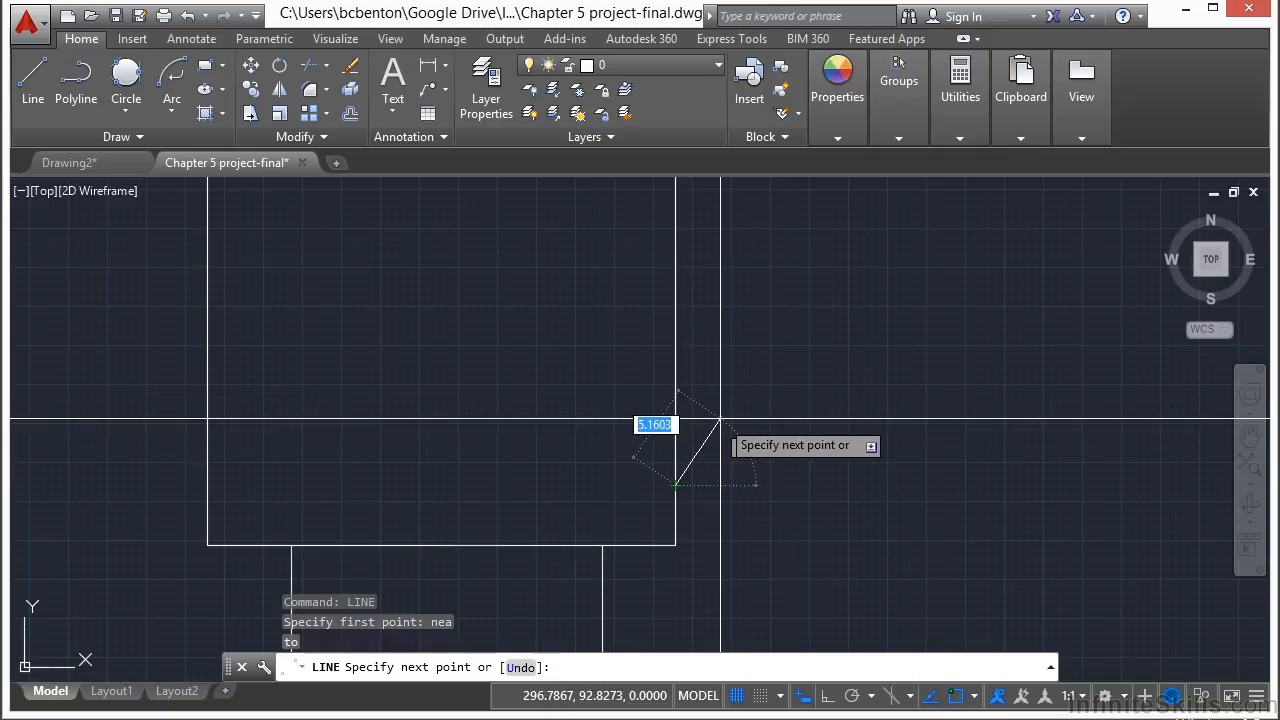
{"action": "key", "text": "Tab"}
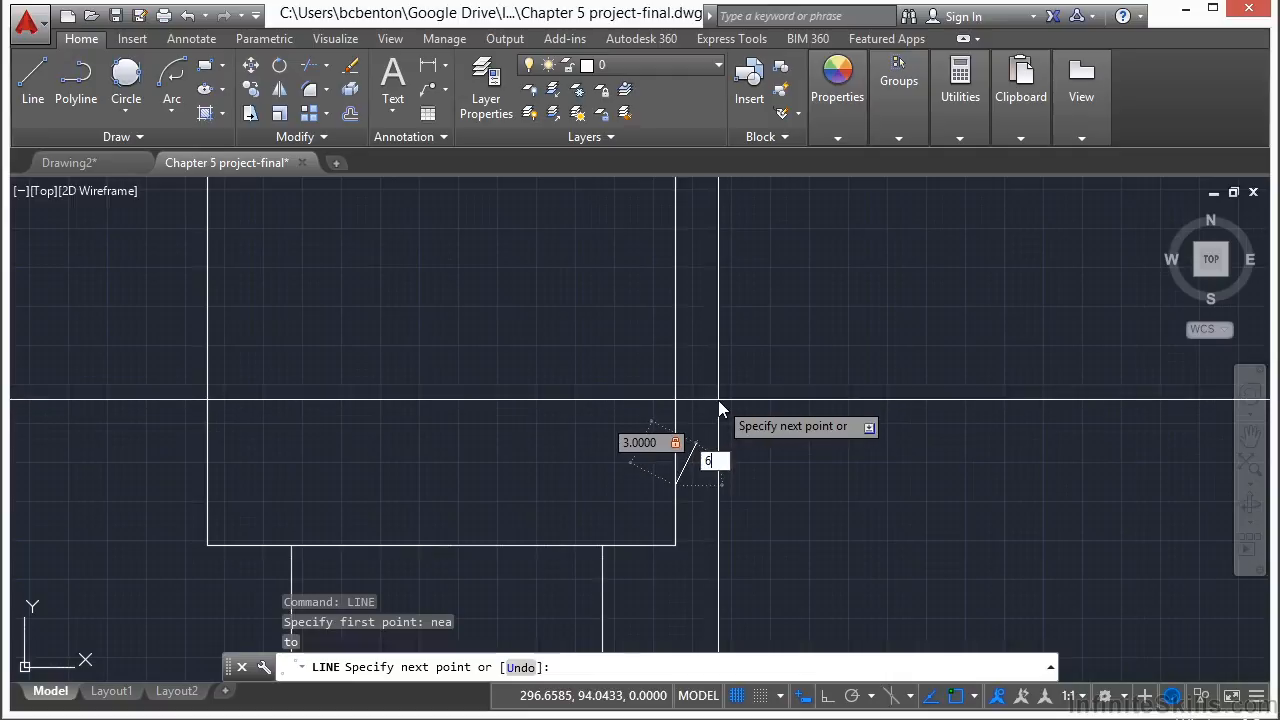
{"action": "key", "text": "Return"}
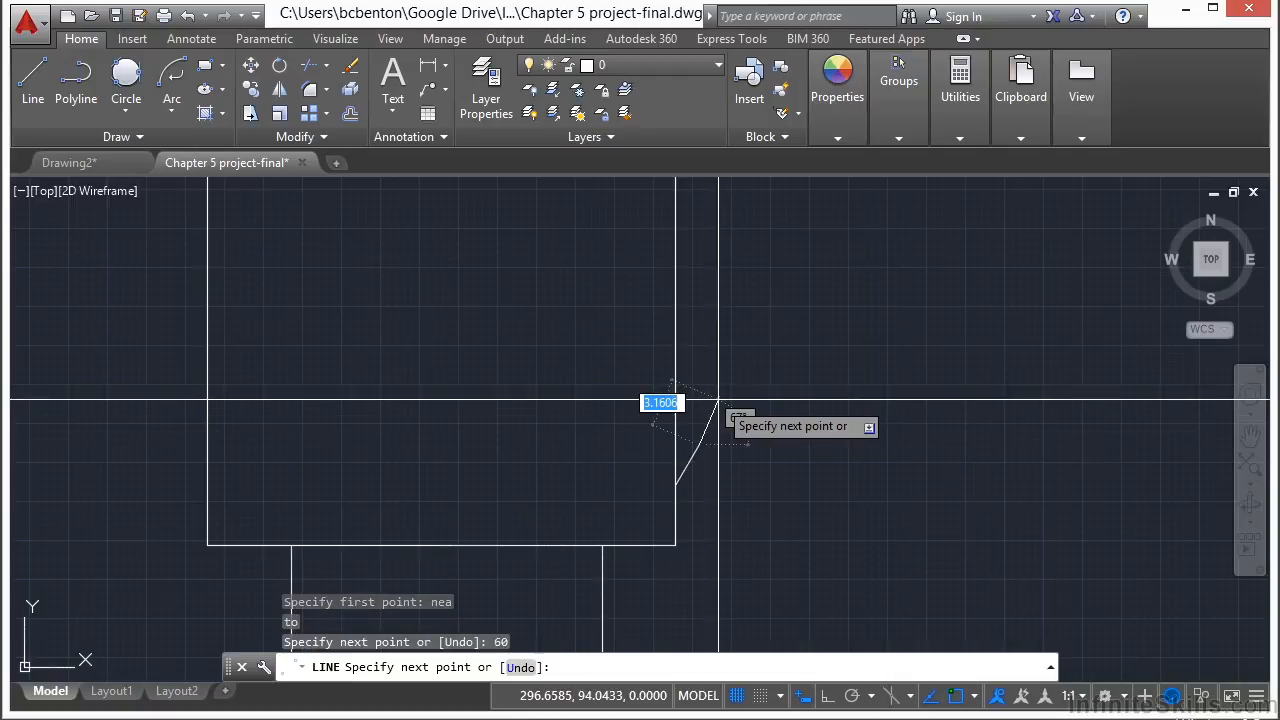
{"action": "key", "text": "Return"}
{"action": "scroll", "coordinate": [718, 399], "scroll_direction": "up", "scroll_amount": 4}
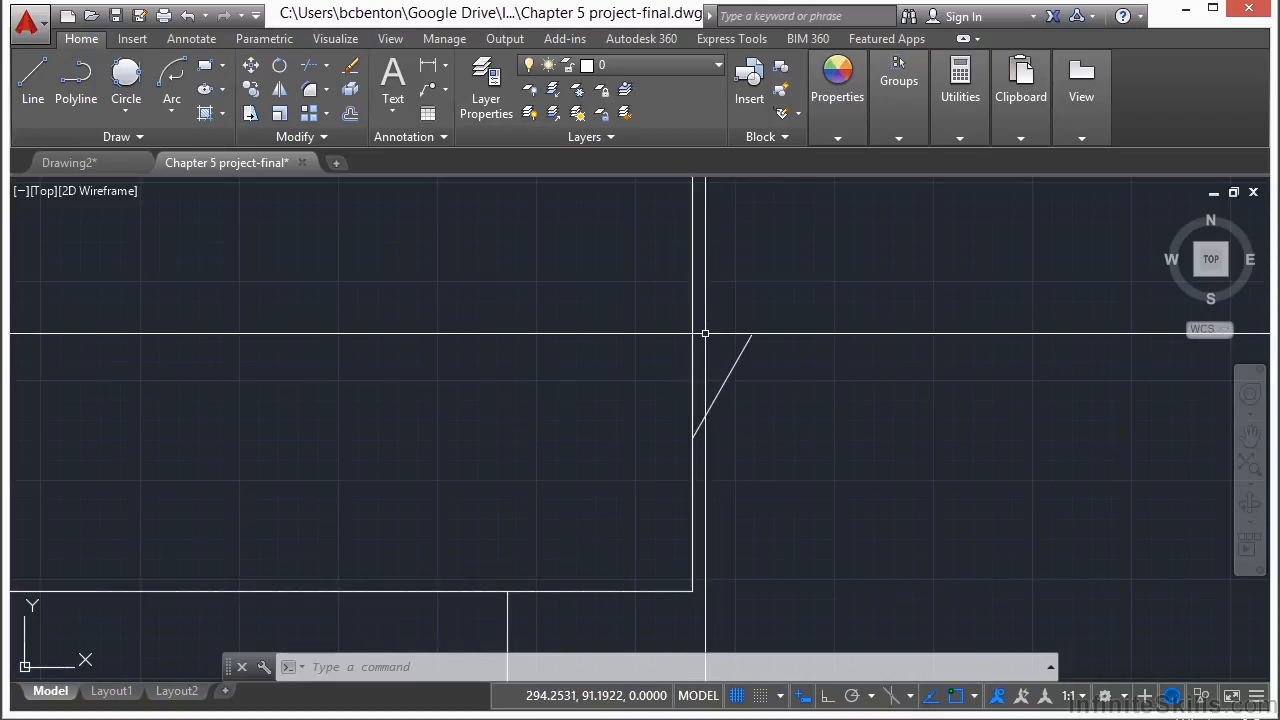
{"action": "left_click", "coordinate": [169, 113]}
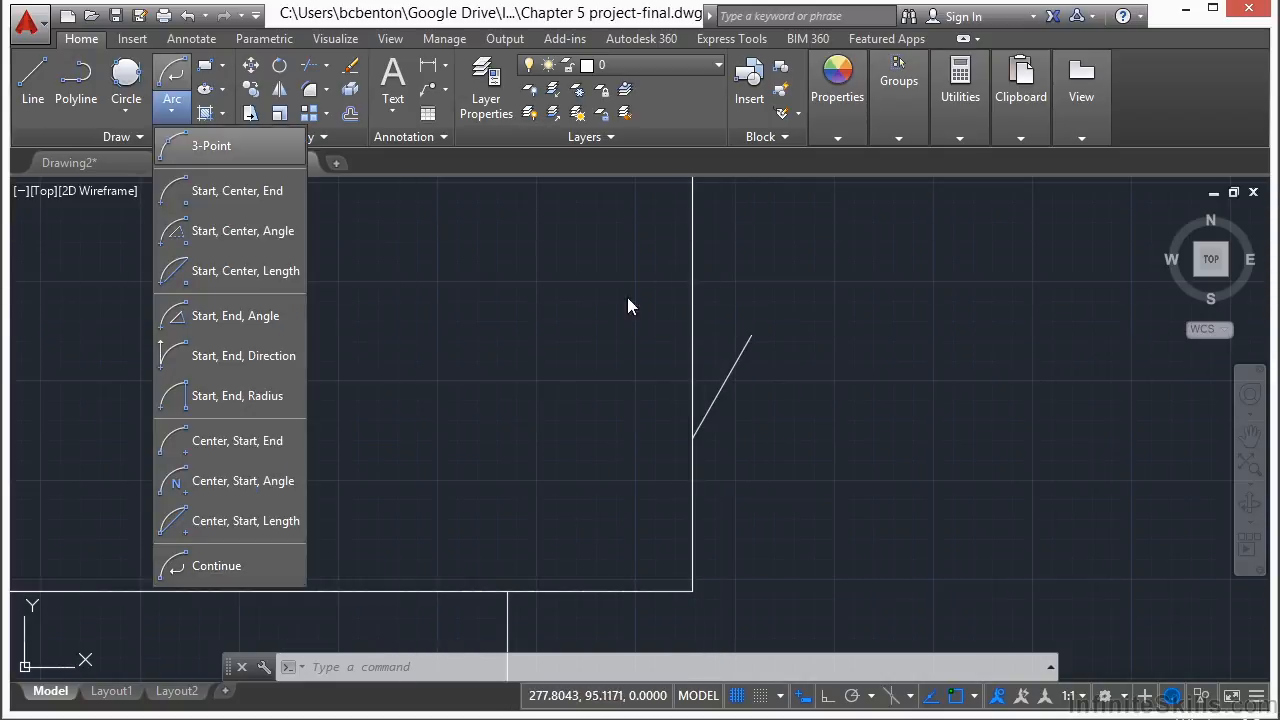
{"action": "left_click", "coordinate": [754, 340]}
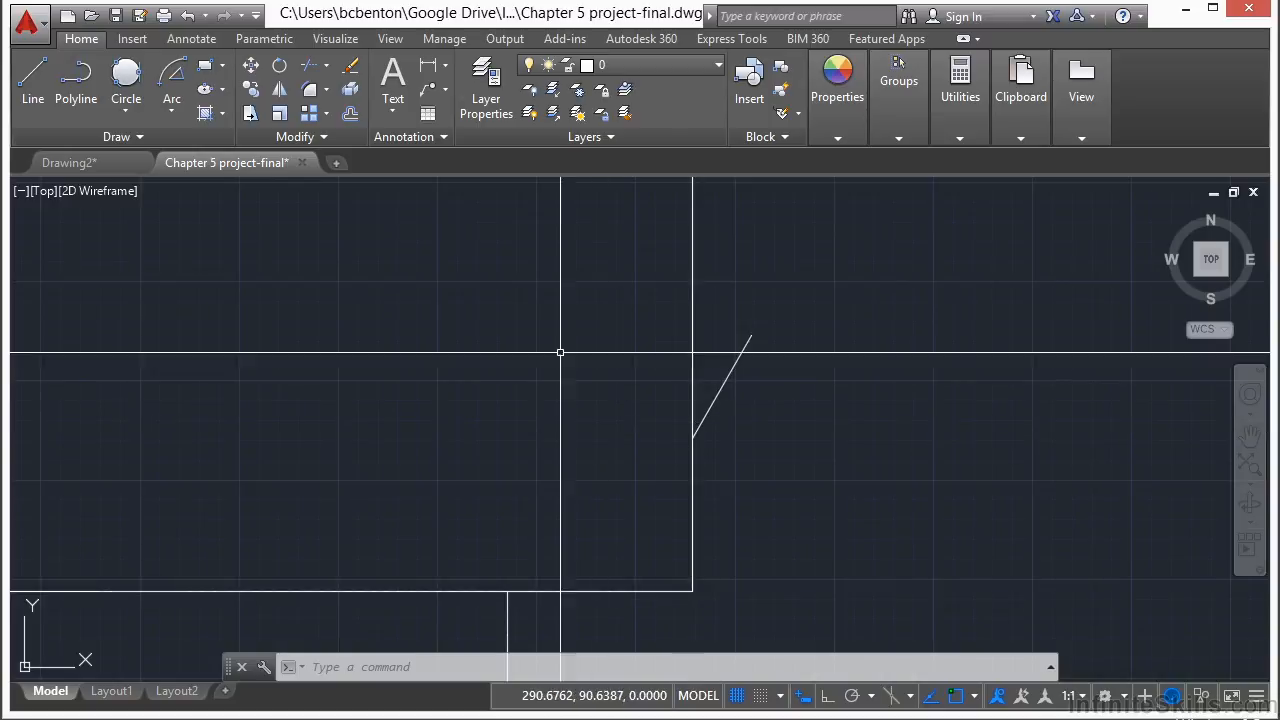
- Draw a 30-degree Center, Start, Angle arc centred on the angled line's lower end and starting at its upper end
{"action": "left_click", "coordinate": [172, 105]}
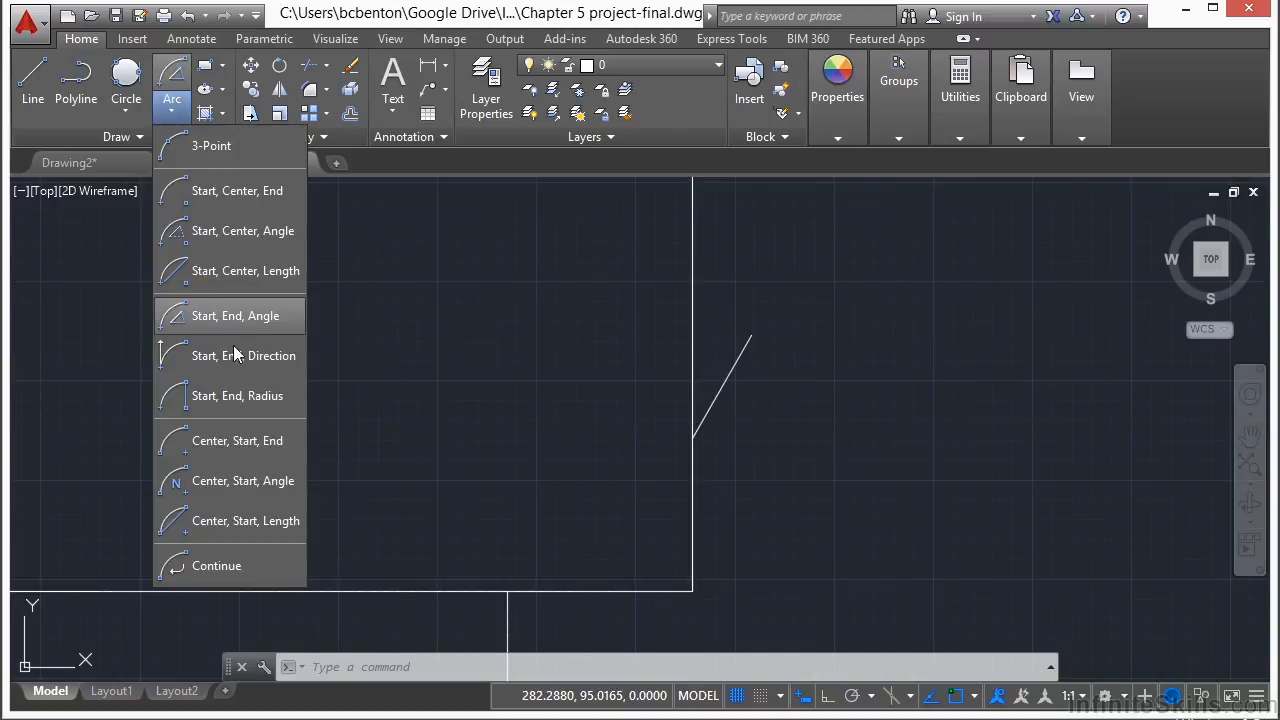
{"action": "left_click", "coordinate": [276, 497]}
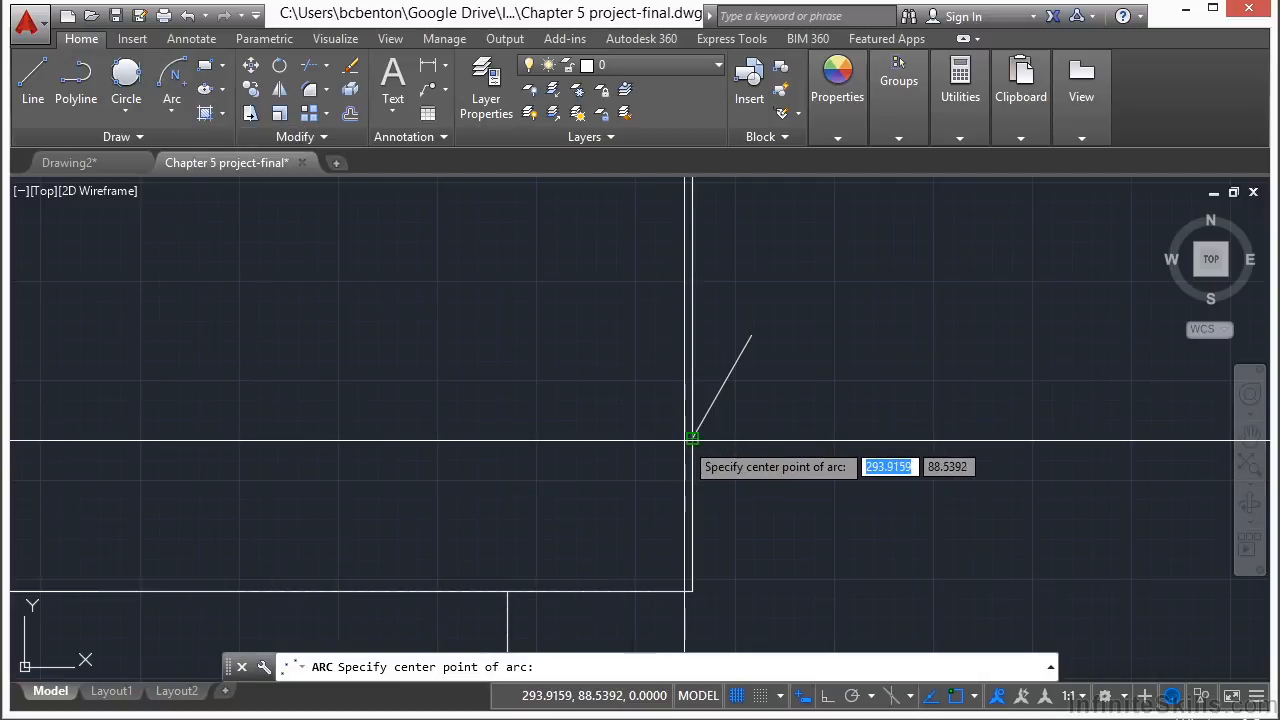
{"action": "left_click", "coordinate": [692, 438]}
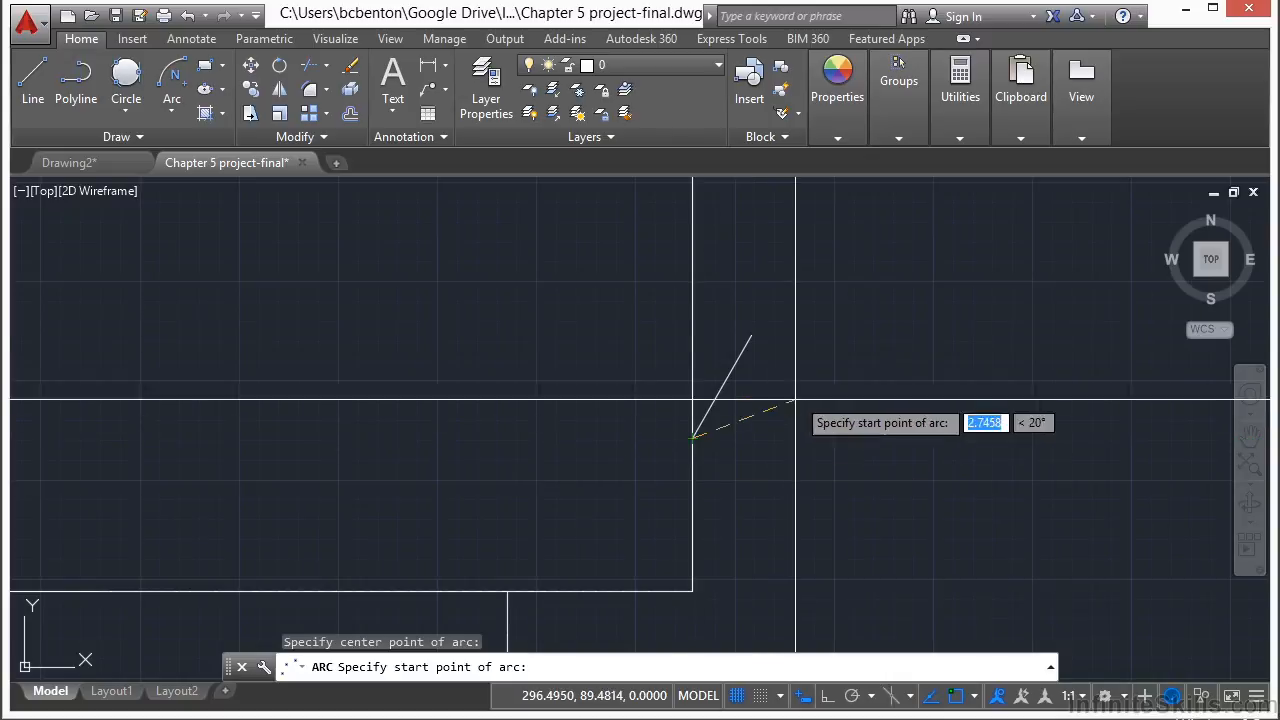
{"action": "left_click", "coordinate": [751, 334]}
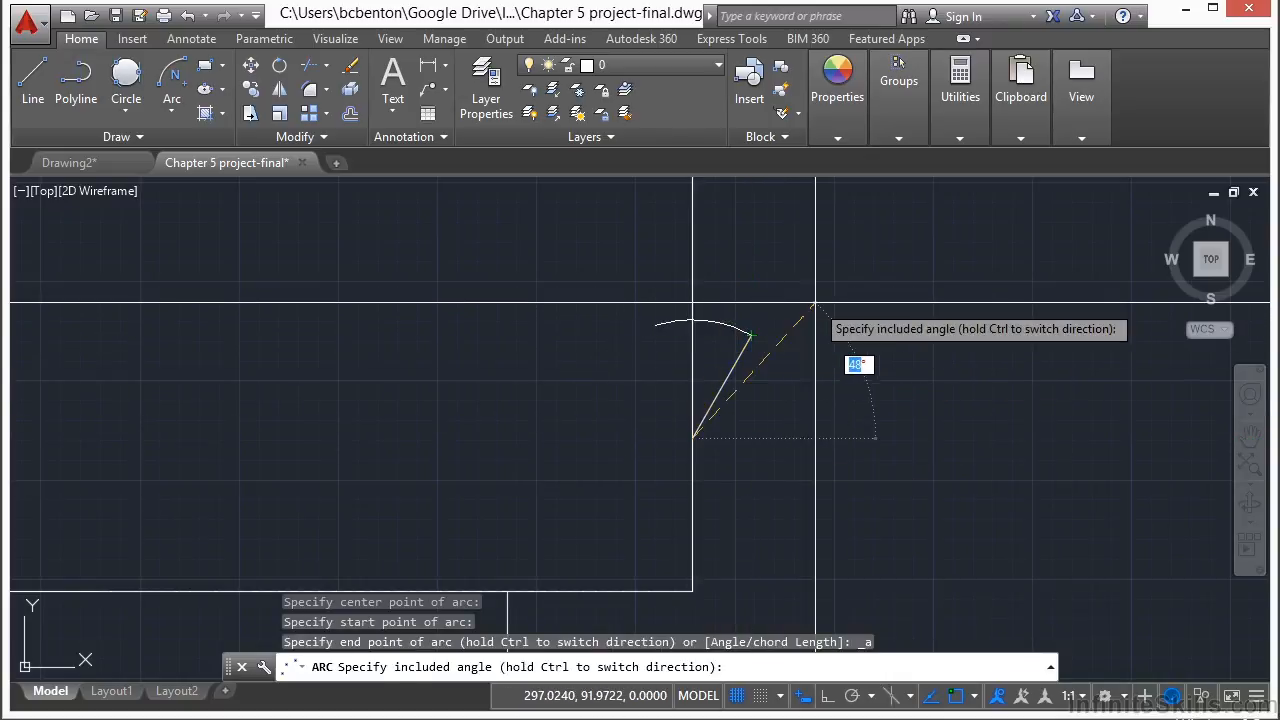
{"action": "key", "text": "Return"}
{"action": "scroll", "coordinate": [771, 323], "scroll_direction": "down", "scroll_amount": 4}
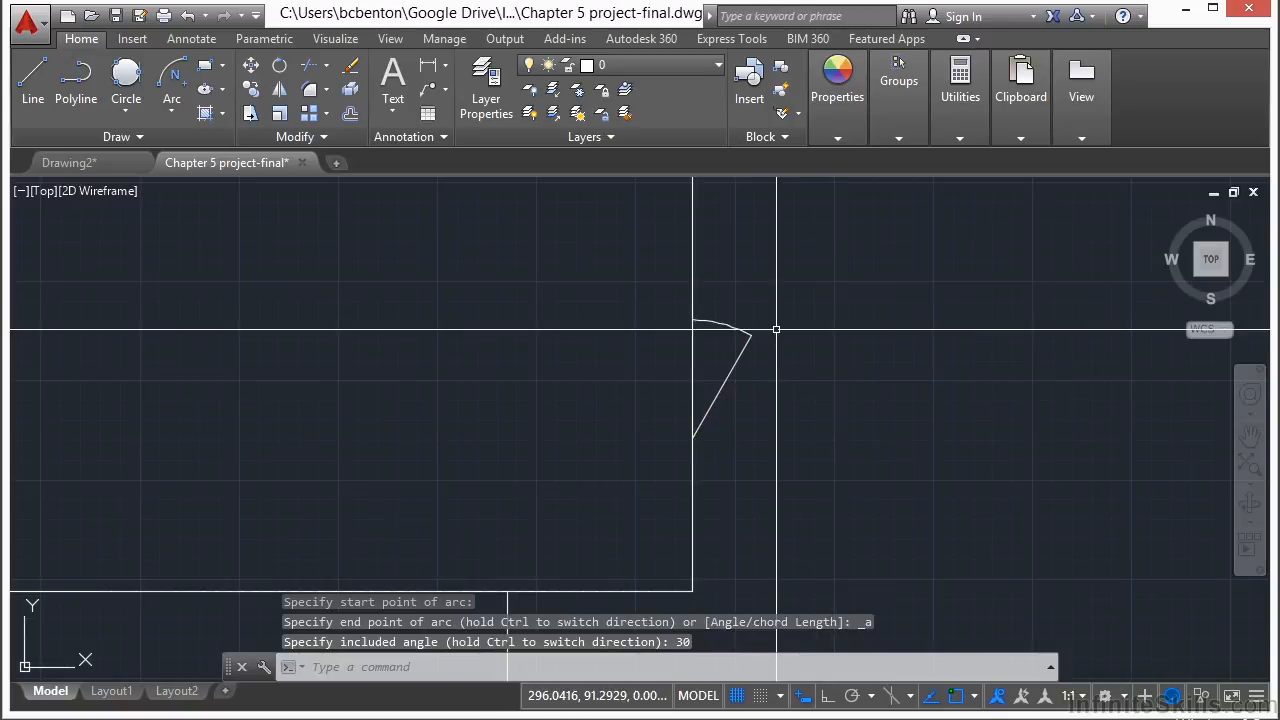
- Save the drawing
{"action": "scroll", "coordinate": [760, 357], "scroll_direction": "down", "scroll_amount": 6}
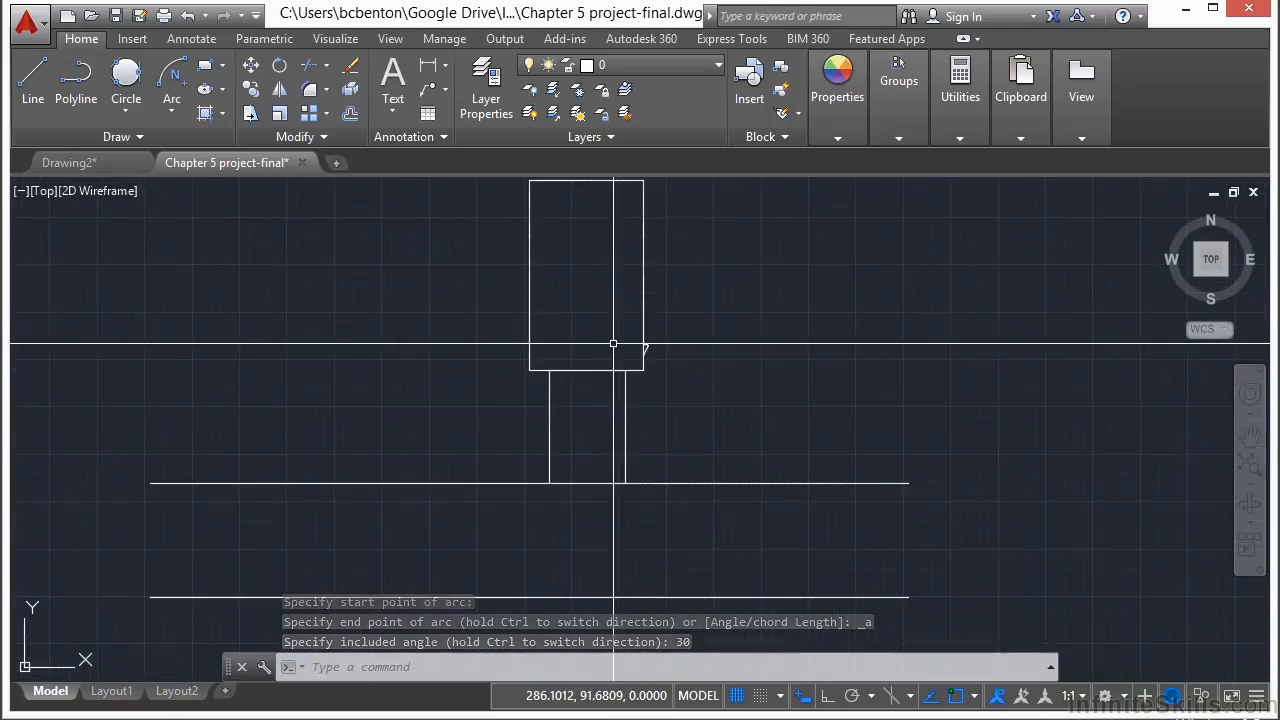
{"action": "scroll", "coordinate": [640, 325], "scroll_direction": "down", "scroll_amount": 2}
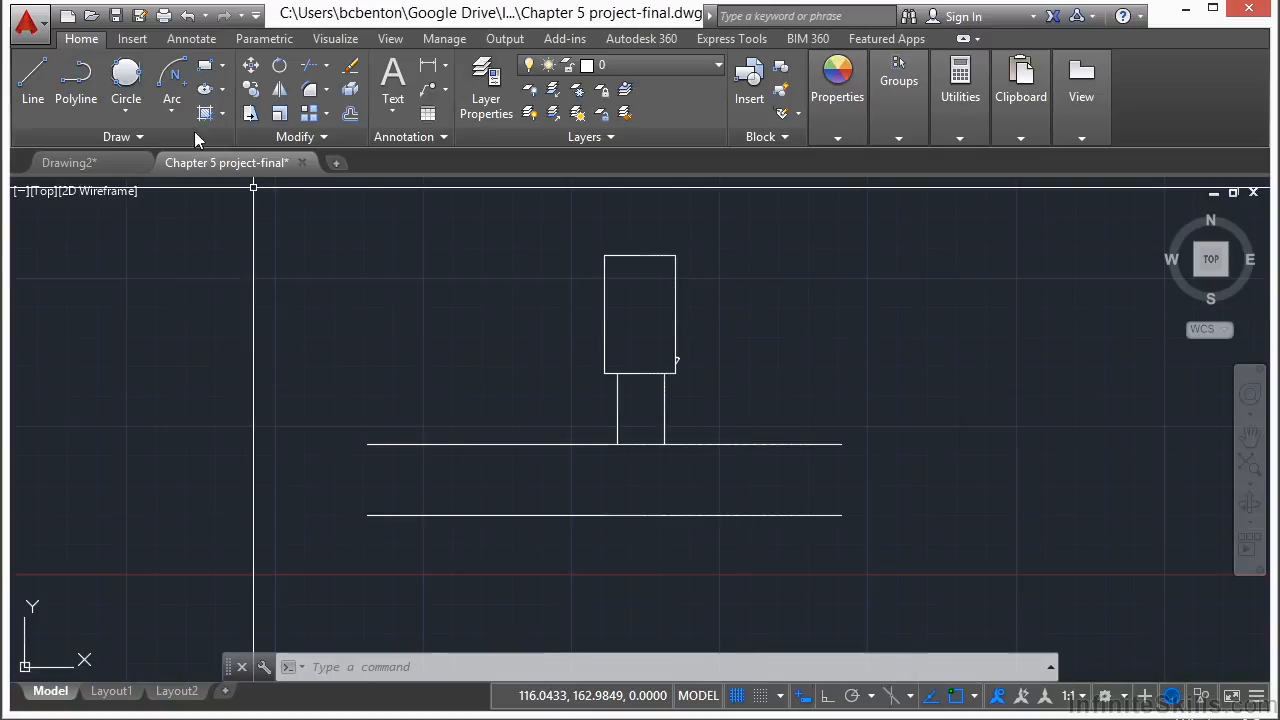
{"action": "left_click", "coordinate": [116, 16]}
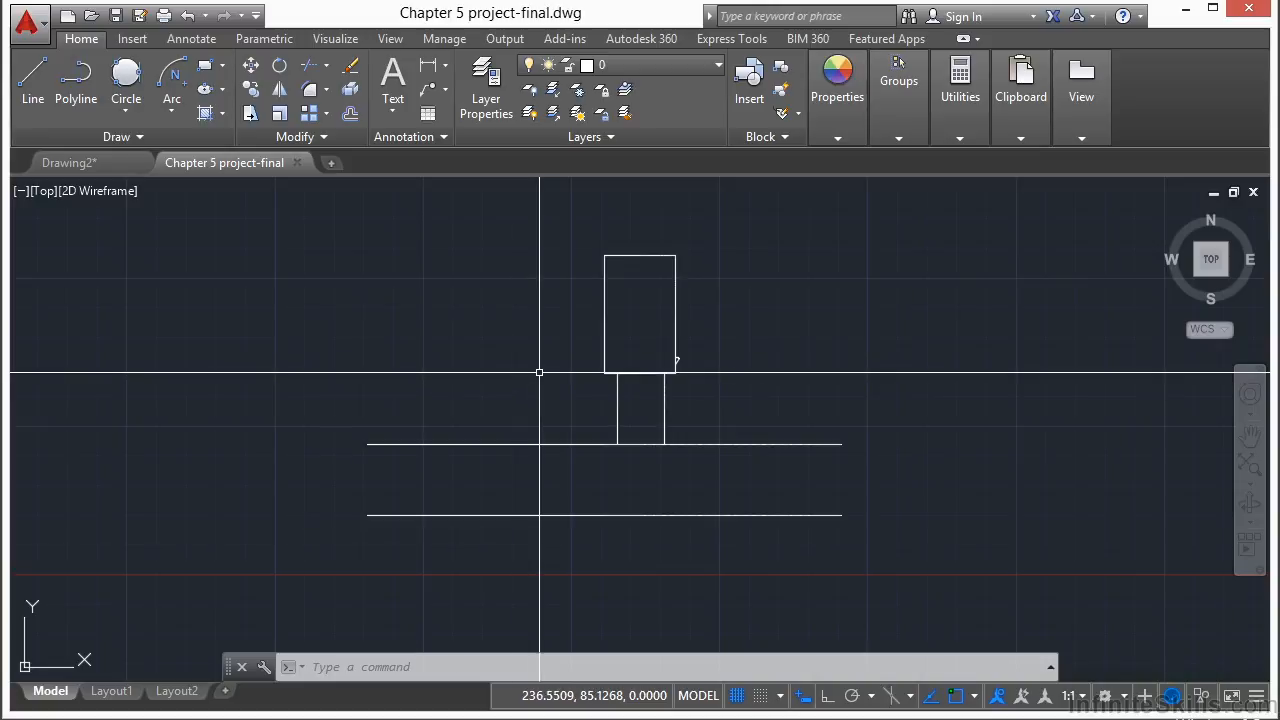
- Start a polyline at the small arc's end on the rectangle's right edge, with an Ortho segment about 9 units to the right
{"action": "scroll", "coordinate": [690, 368], "scroll_direction": "up", "scroll_amount": 5}
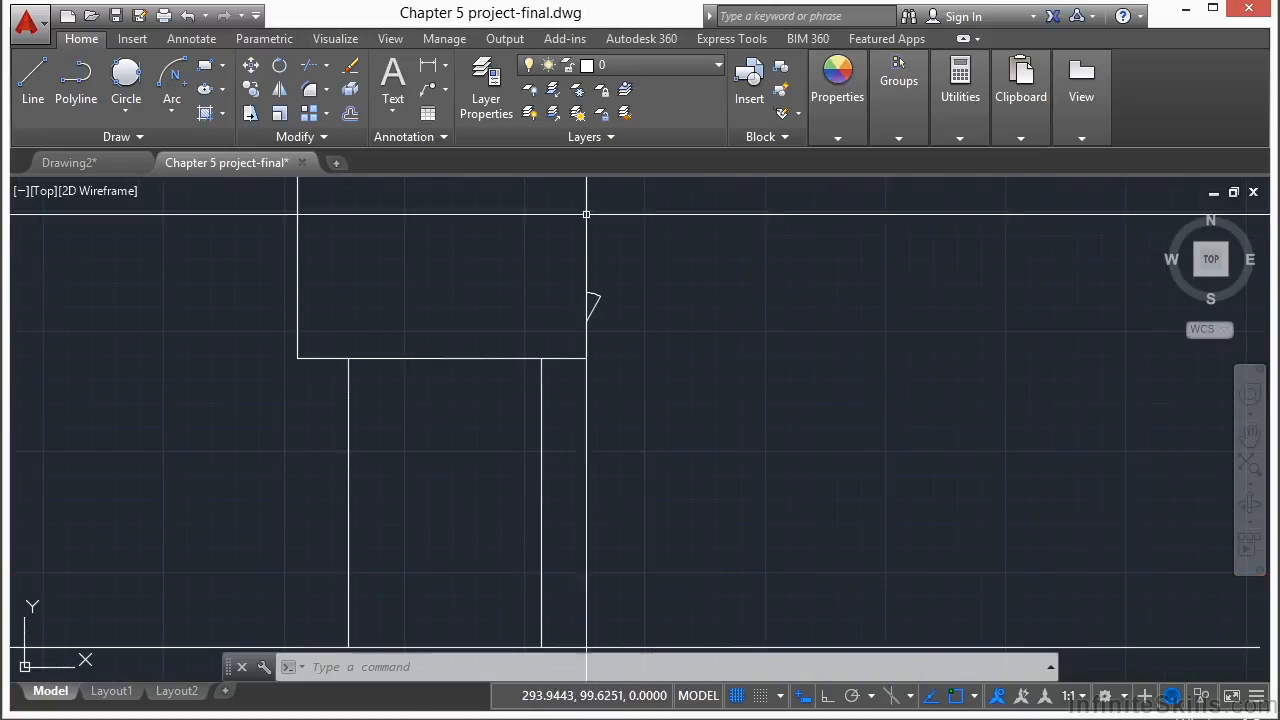
{"action": "left_click", "coordinate": [80, 89]}
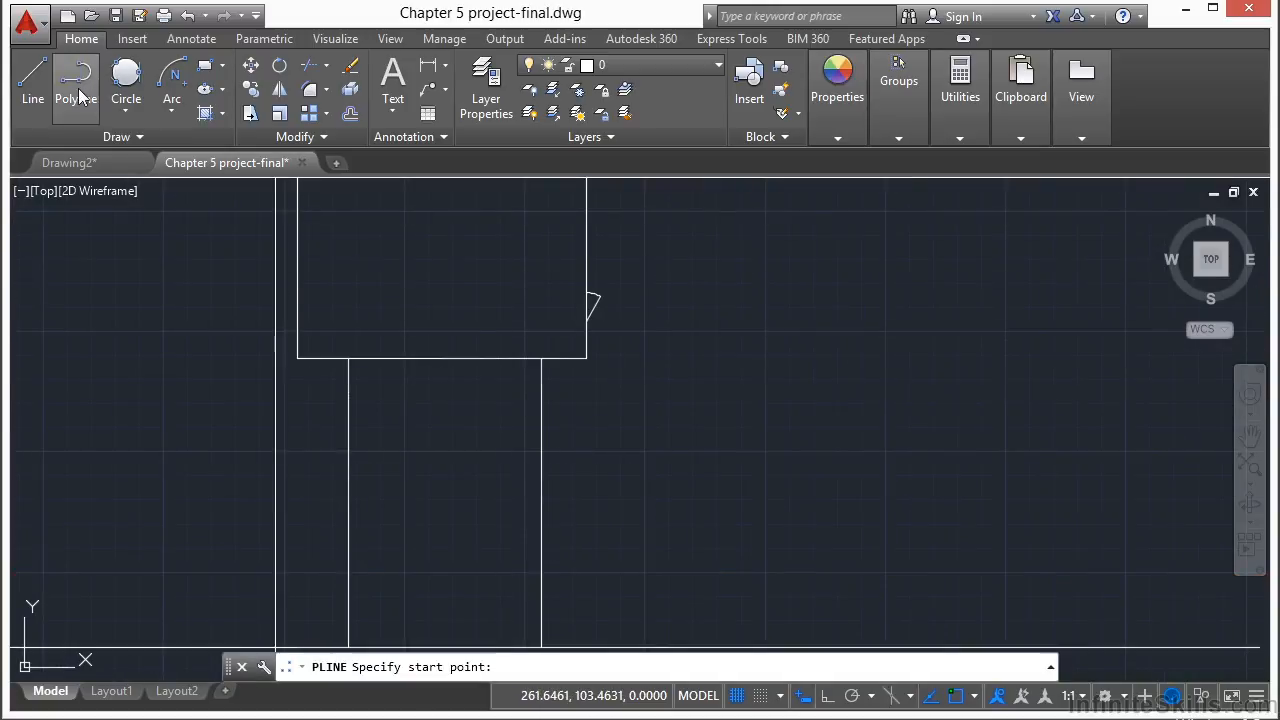
{"action": "scroll", "coordinate": [612, 300], "scroll_direction": "up", "scroll_amount": 3}
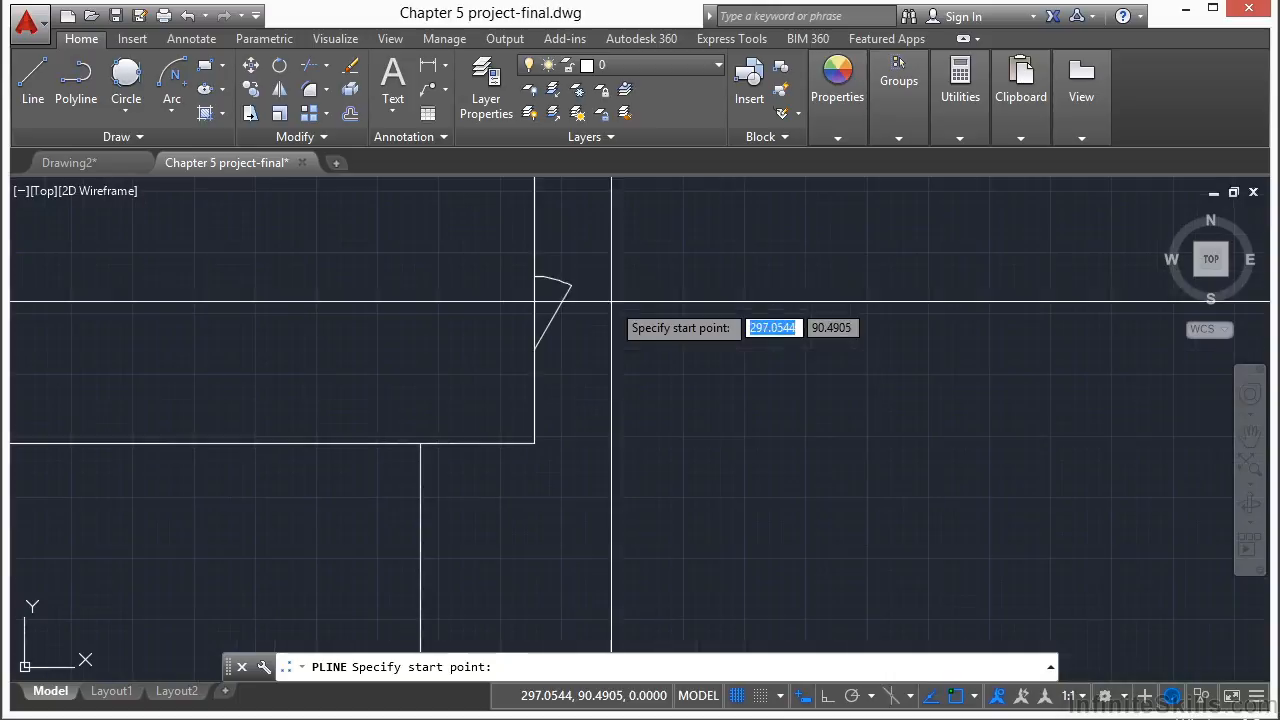
{"action": "left_click", "coordinate": [542, 273]}
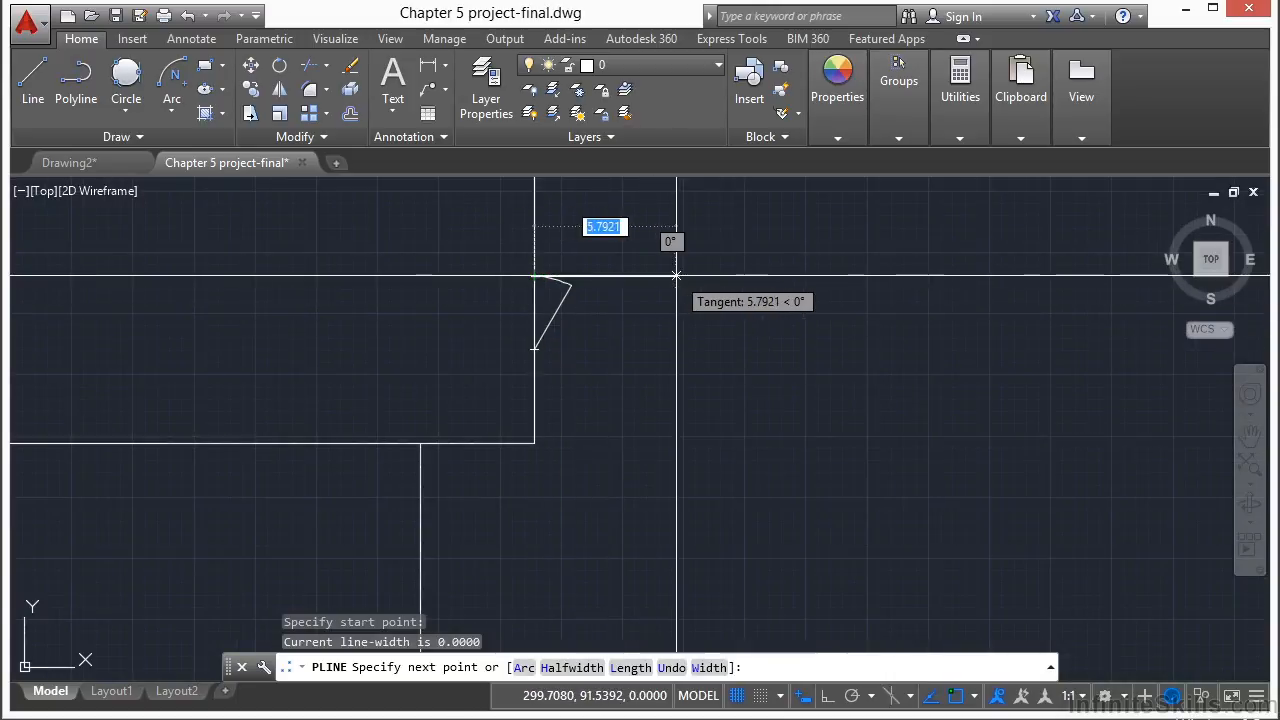
{"action": "scroll", "coordinate": [676, 274], "scroll_direction": "down", "scroll_amount": 2}
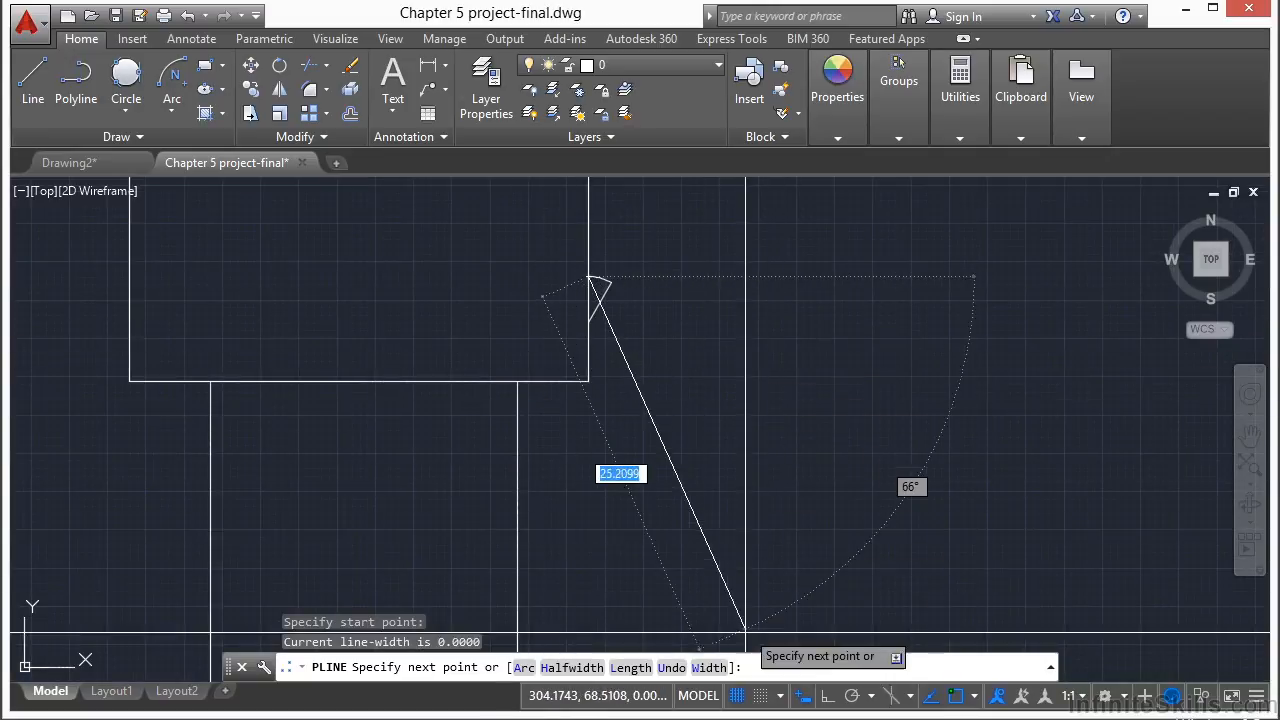
{"action": "left_click", "coordinate": [827, 695]}
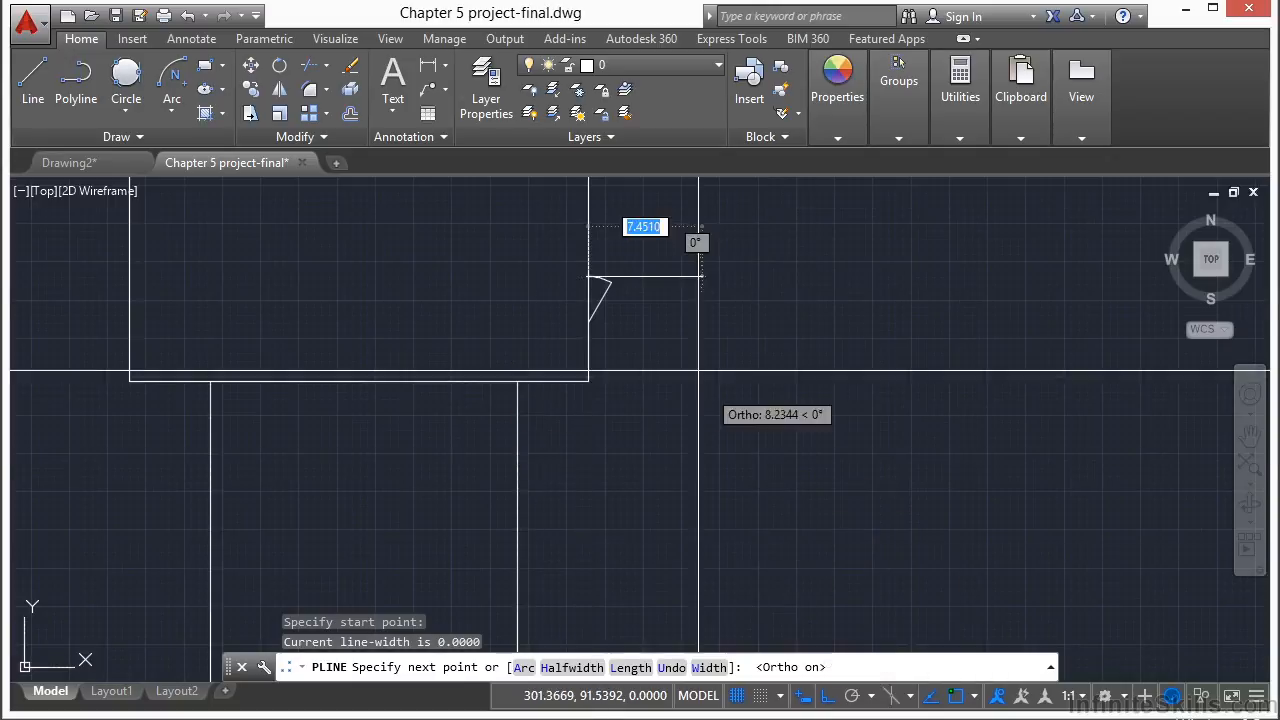
{"action": "left_click", "coordinate": [724, 277]}
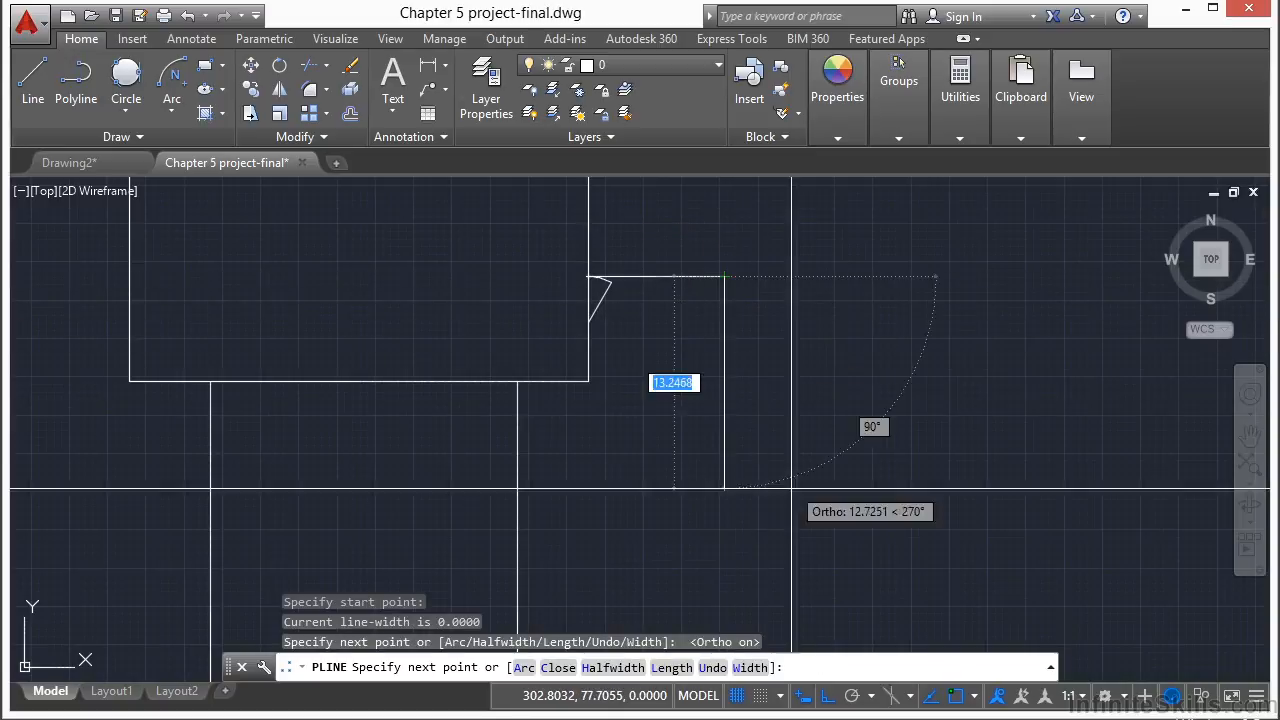
- With Ortho off, continue the polyline with a large arc curving down and back left, plus a short, nearly flat arc
{"action": "left_click", "coordinate": [826, 698]}
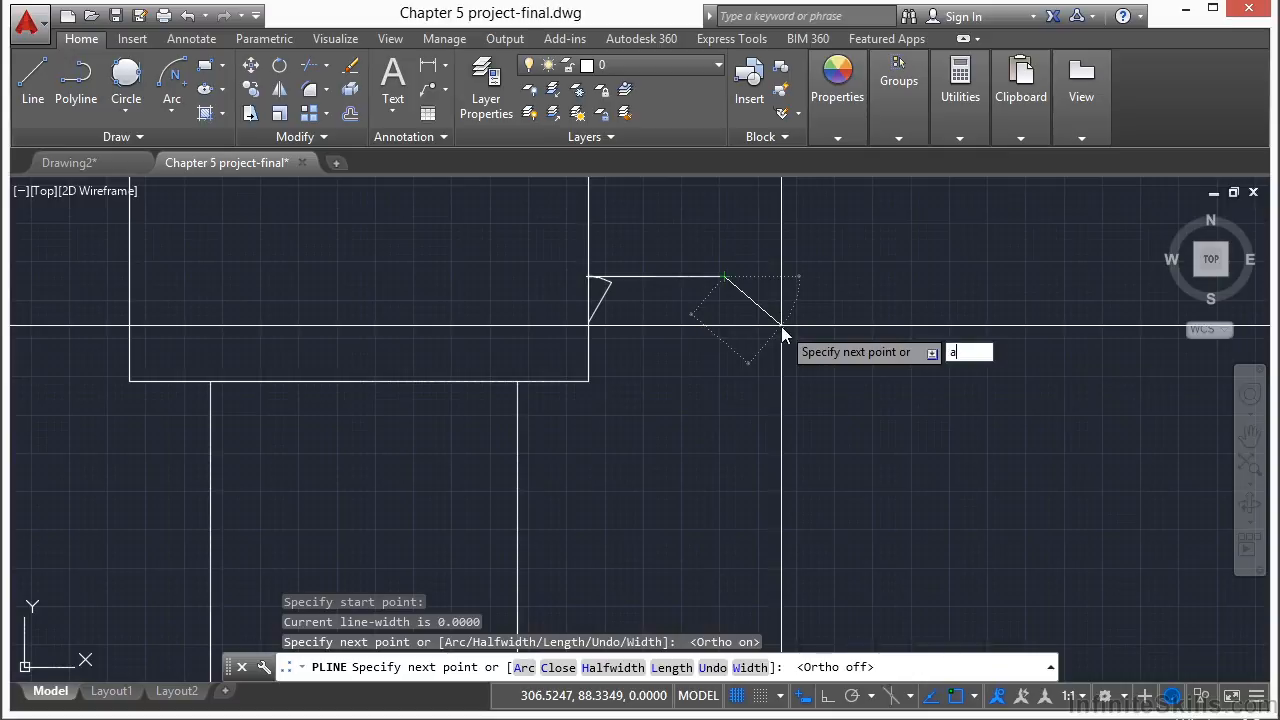
{"action": "key", "text": "Return"}
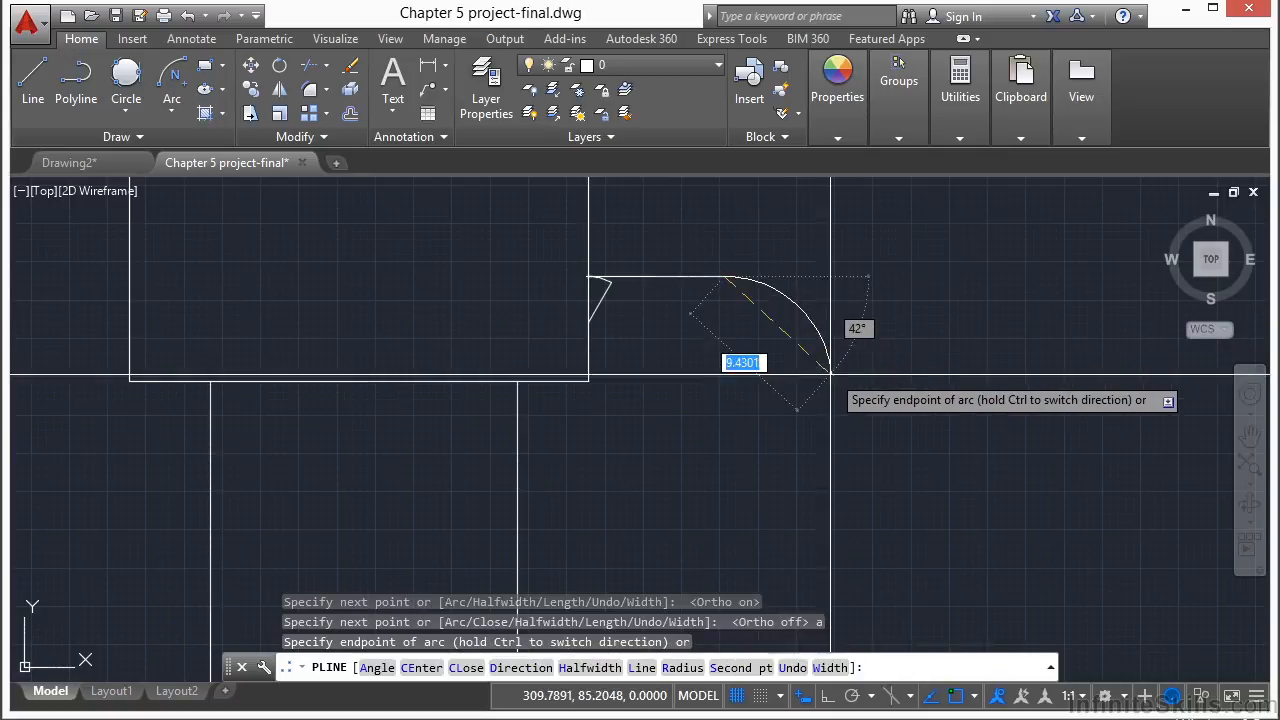
{"action": "mouse_move", "coordinate": [803, 369]}
{"action": "middle_mouse_down"}
{"action": "mouse_move", "coordinate": [770, 262]}
{"action": "mouse_move", "coordinate": [789, 312]}
{"action": "middle_mouse_up"}
{"action": "left_click", "coordinate": [660, 378]}
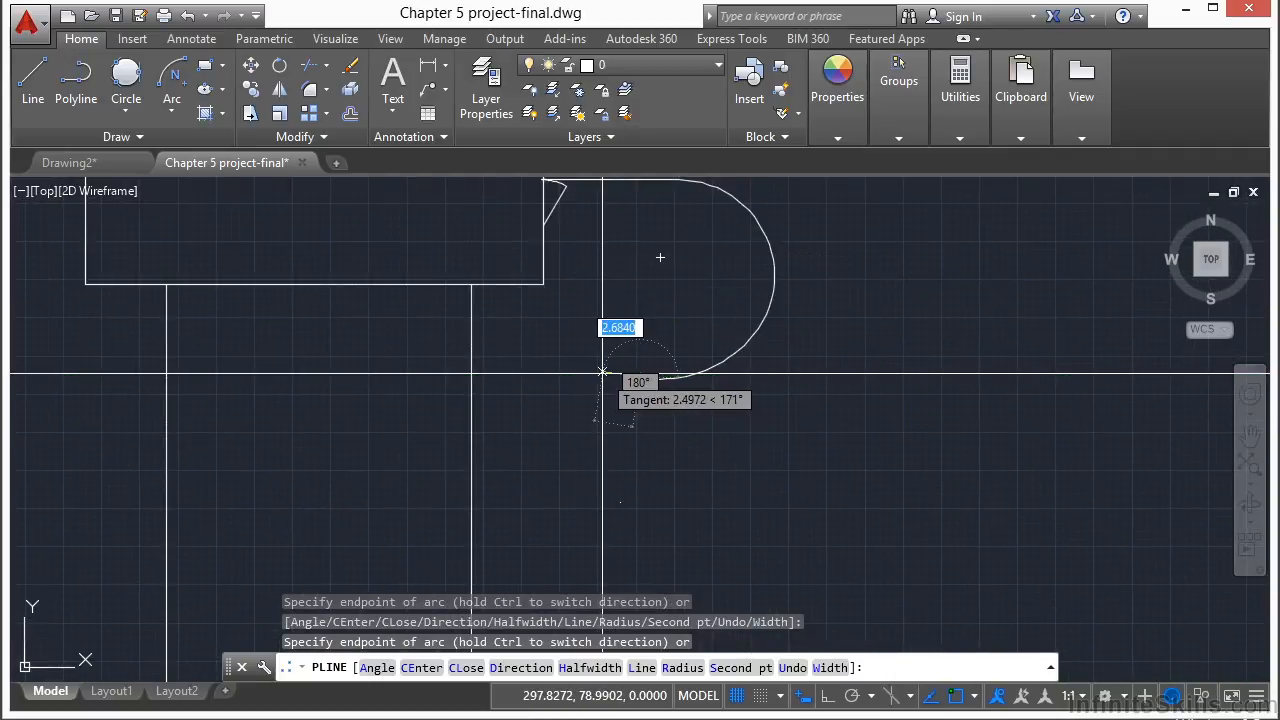
{"action": "scroll", "coordinate": [602, 373], "scroll_direction": "up", "scroll_amount": 3}
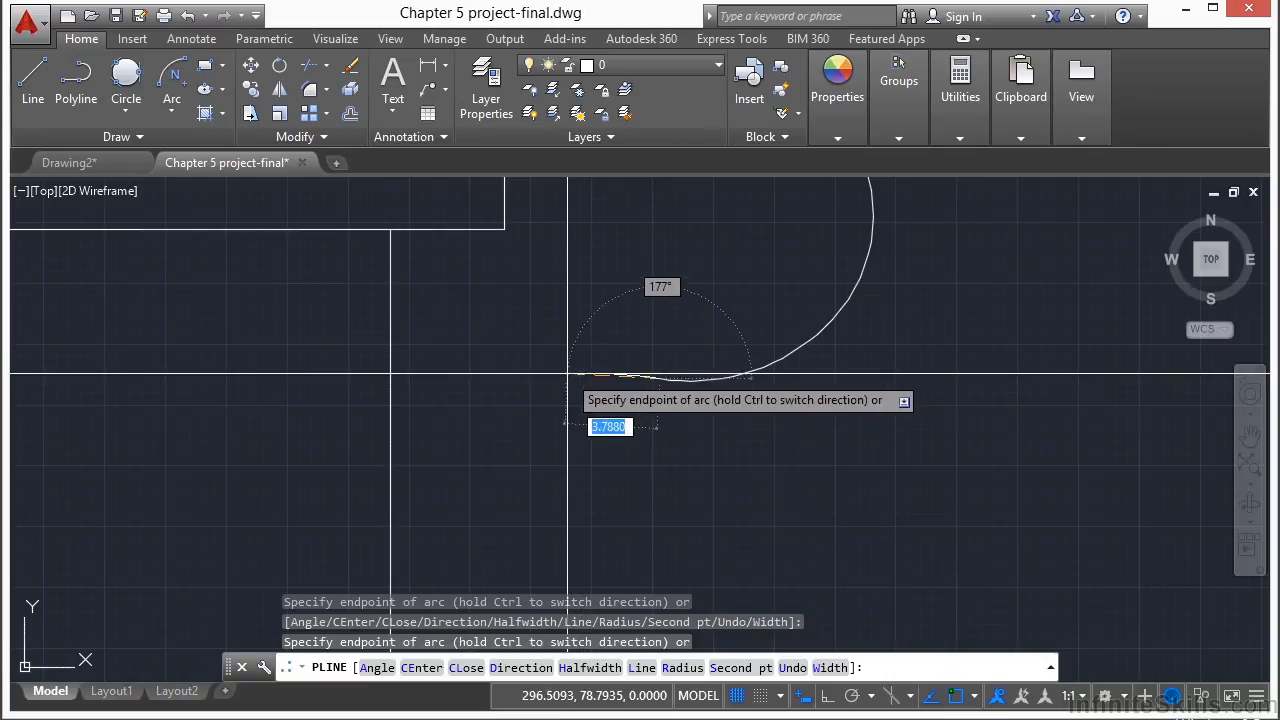
{"action": "left_click", "coordinate": [535, 371]}
- Finish the polyline with a straight segment perpendicular to the right-hand vertical line below the rectangle
{"action": "type", "text": "l"}
{"action": "key", "text": "Return"}
{"action": "type", "text": "per"}
{"action": "key", "text": "Return"}
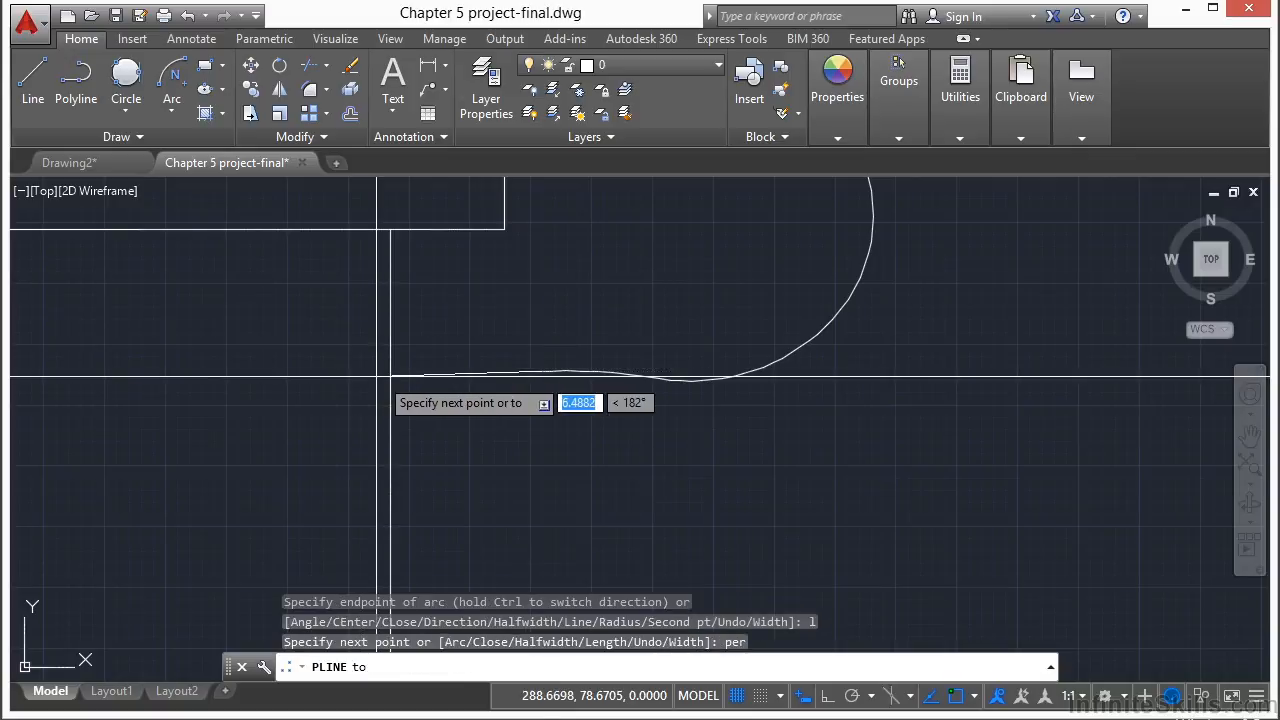
{"action": "left_click", "coordinate": [389, 371]}
{"action": "key", "text": "Return"}
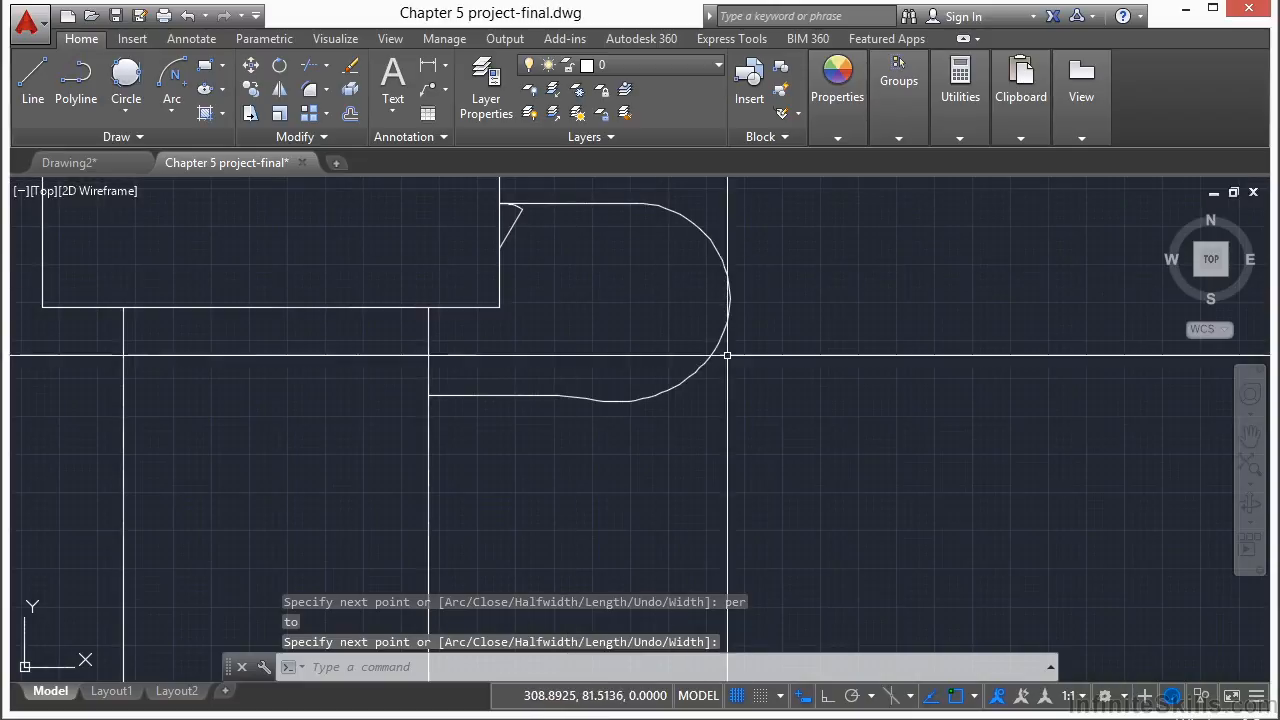
- Offset the curved polyline 3 units to its inside
{"action": "type", "text": "O"}
{"action": "key", "text": "Return"}
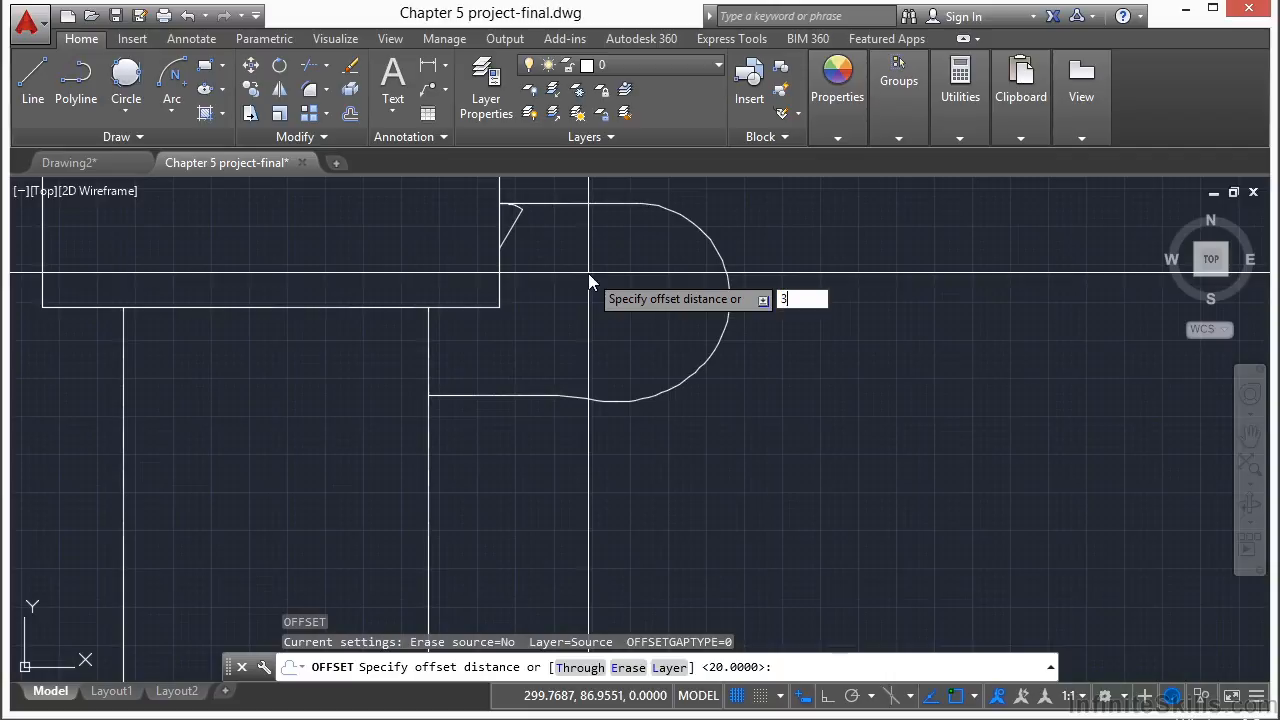
{"action": "key", "text": "Return"}
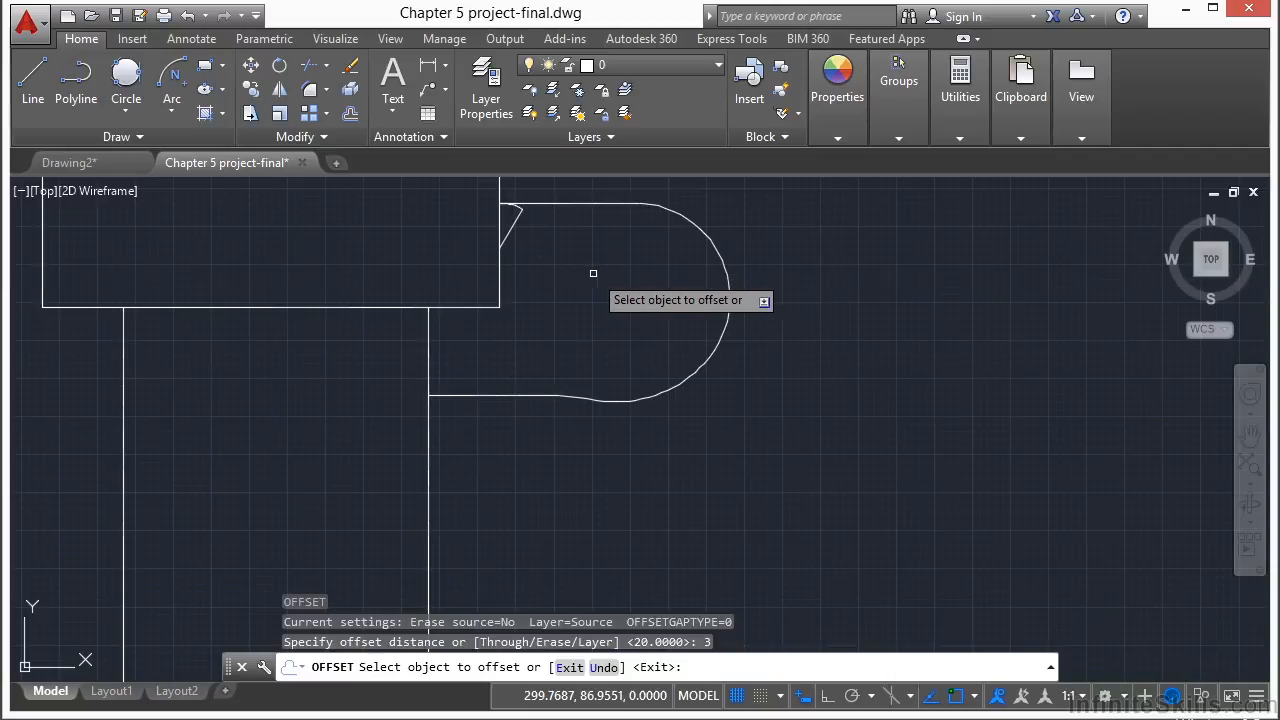
{"action": "left_click", "coordinate": [623, 203]}
{"action": "left_click", "coordinate": [638, 262]}
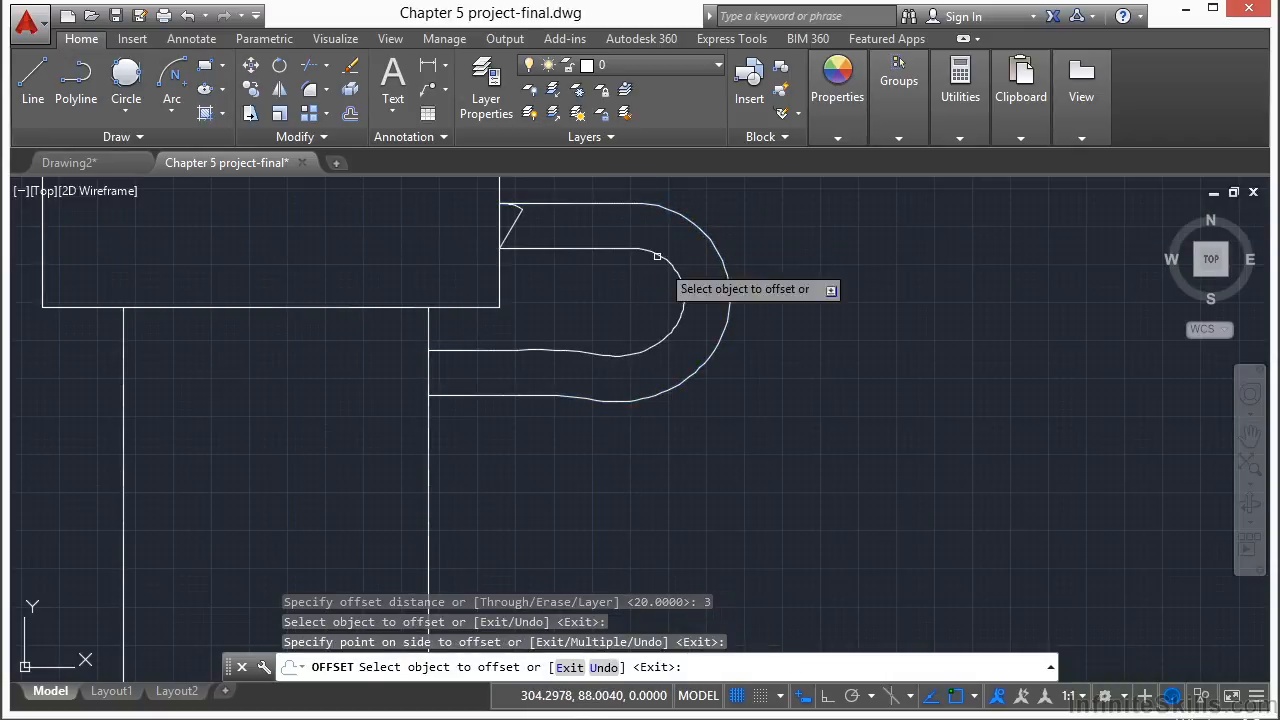
{"action": "key", "text": "Return"}
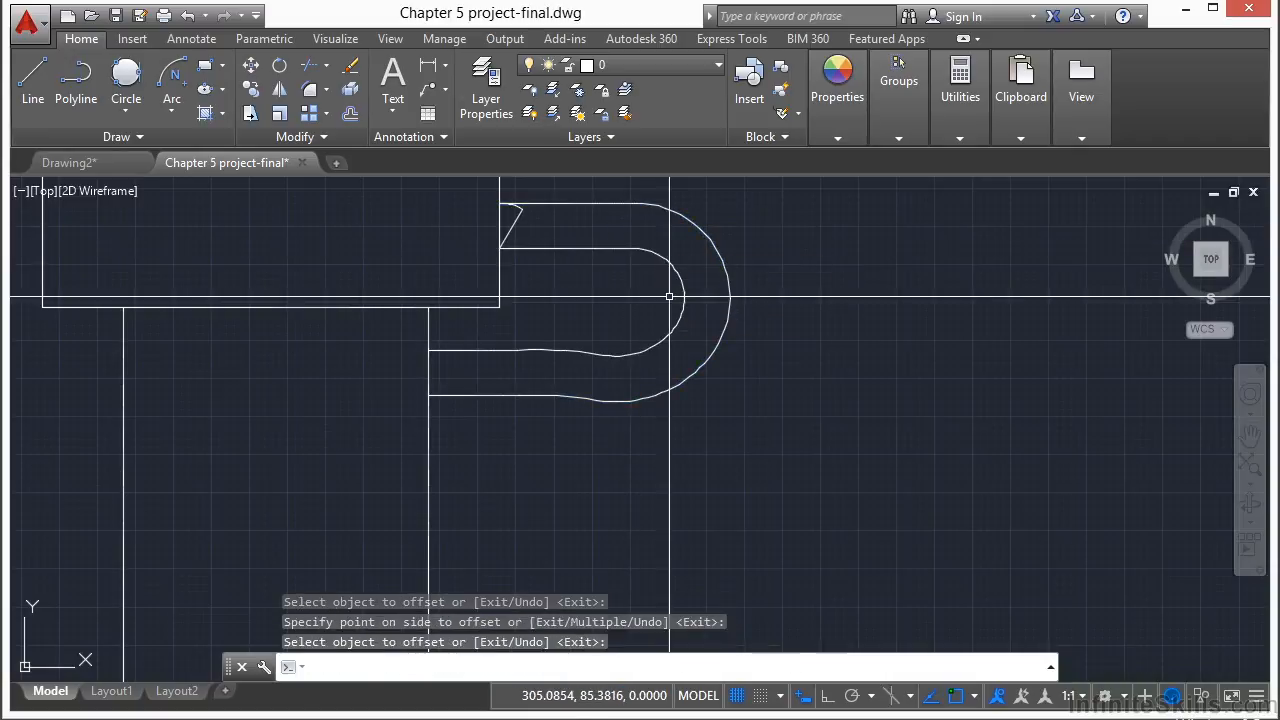
- Place nine point objects in a rough ring in the empty area left of the rectangle and vertical lines
{"action": "scroll", "coordinate": [890, 324], "scroll_direction": "down", "scroll_amount": 3}
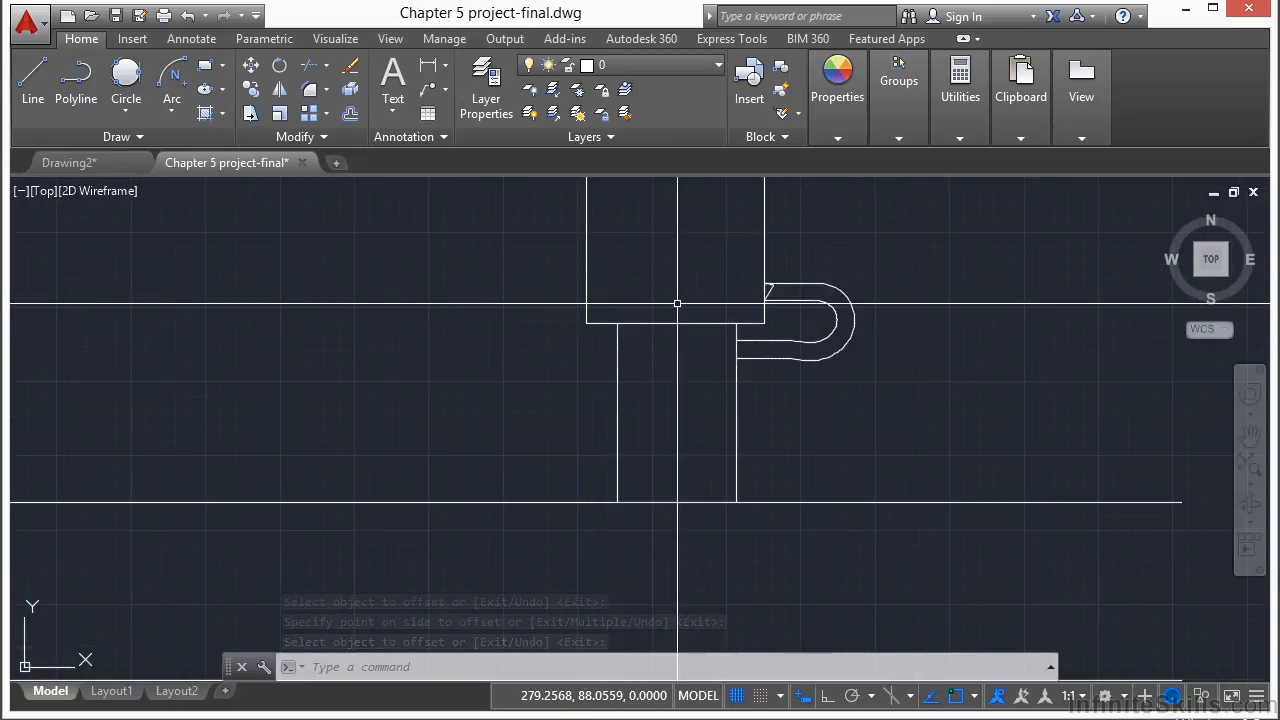
{"action": "scroll", "coordinate": [660, 290], "scroll_direction": "down", "scroll_amount": 2}
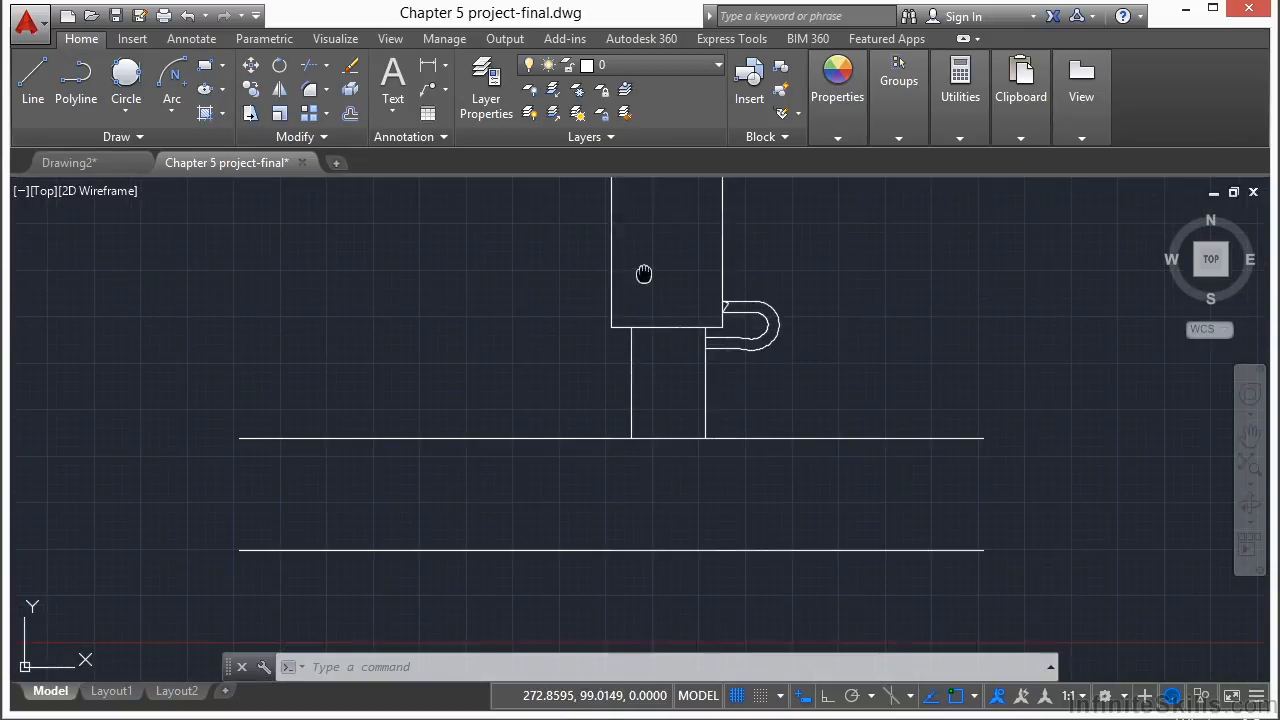
{"action": "middle_click_drag", "start_coordinate": [653, 392], "coordinate": [646, 357]}
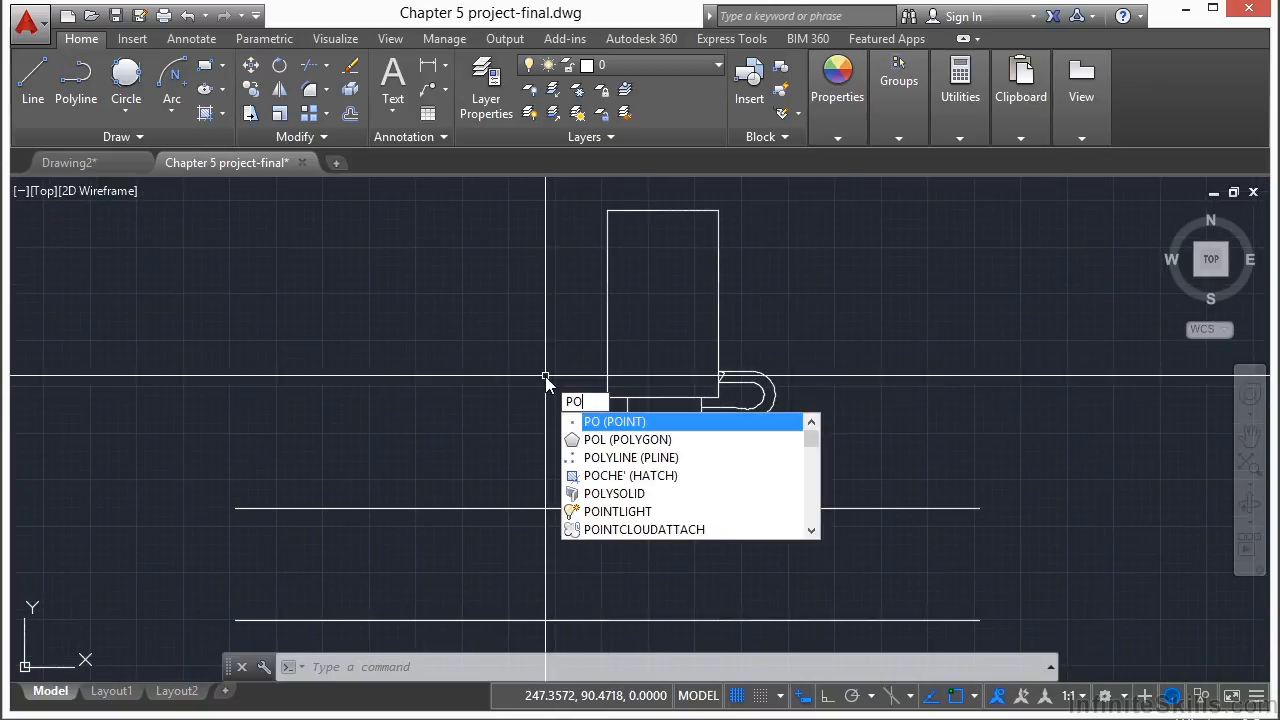
{"action": "key", "text": "Return"}
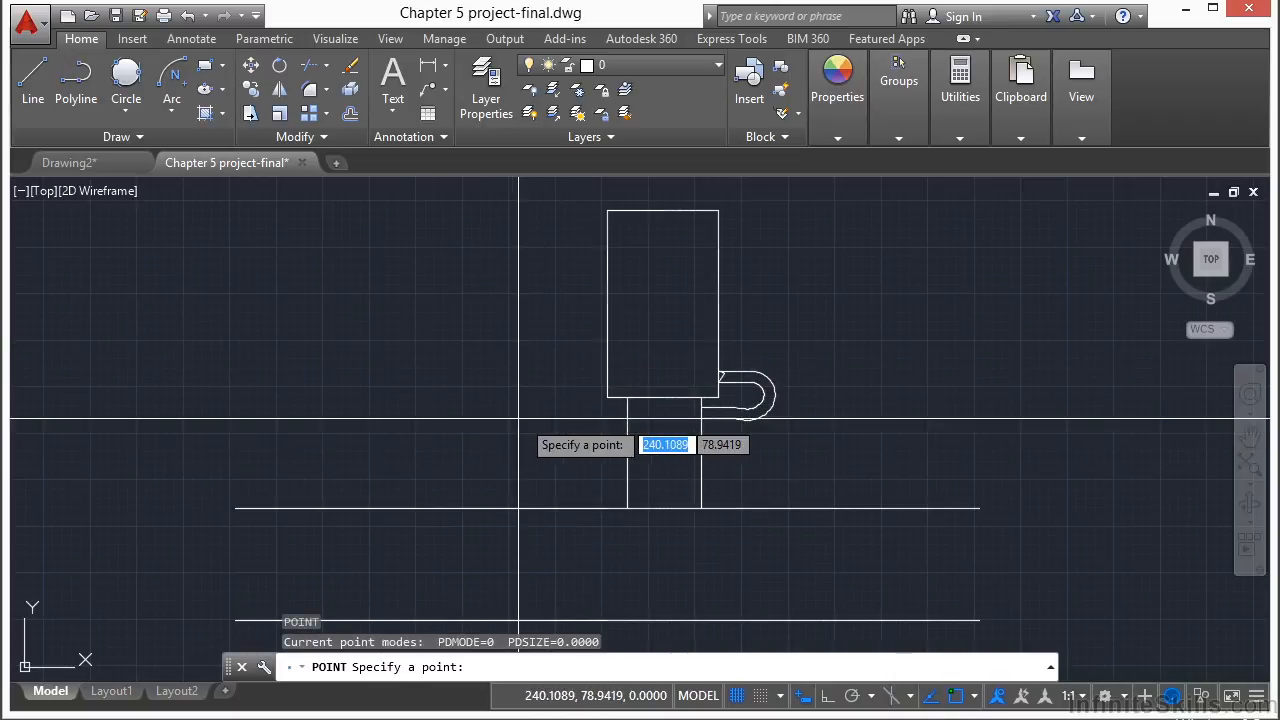
{"action": "scroll", "coordinate": [486, 343], "scroll_direction": "up", "scroll_amount": 2}
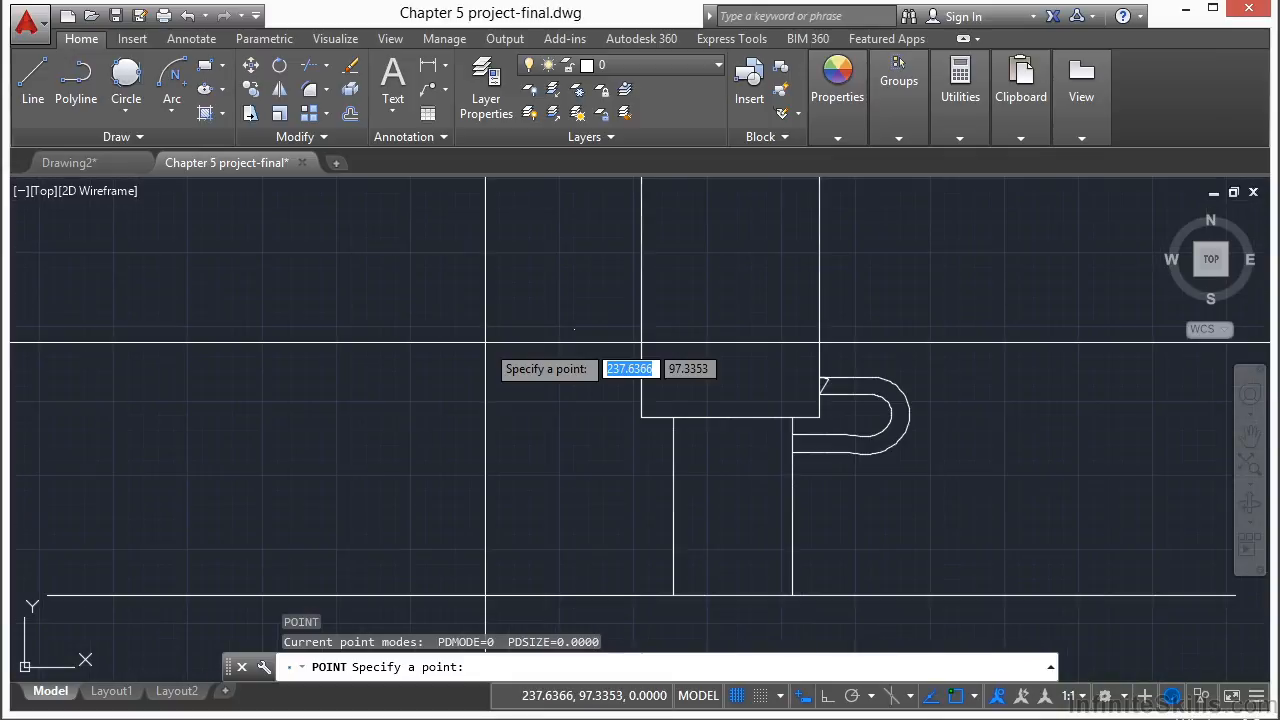
{"action": "left_click", "coordinate": [449, 455]}
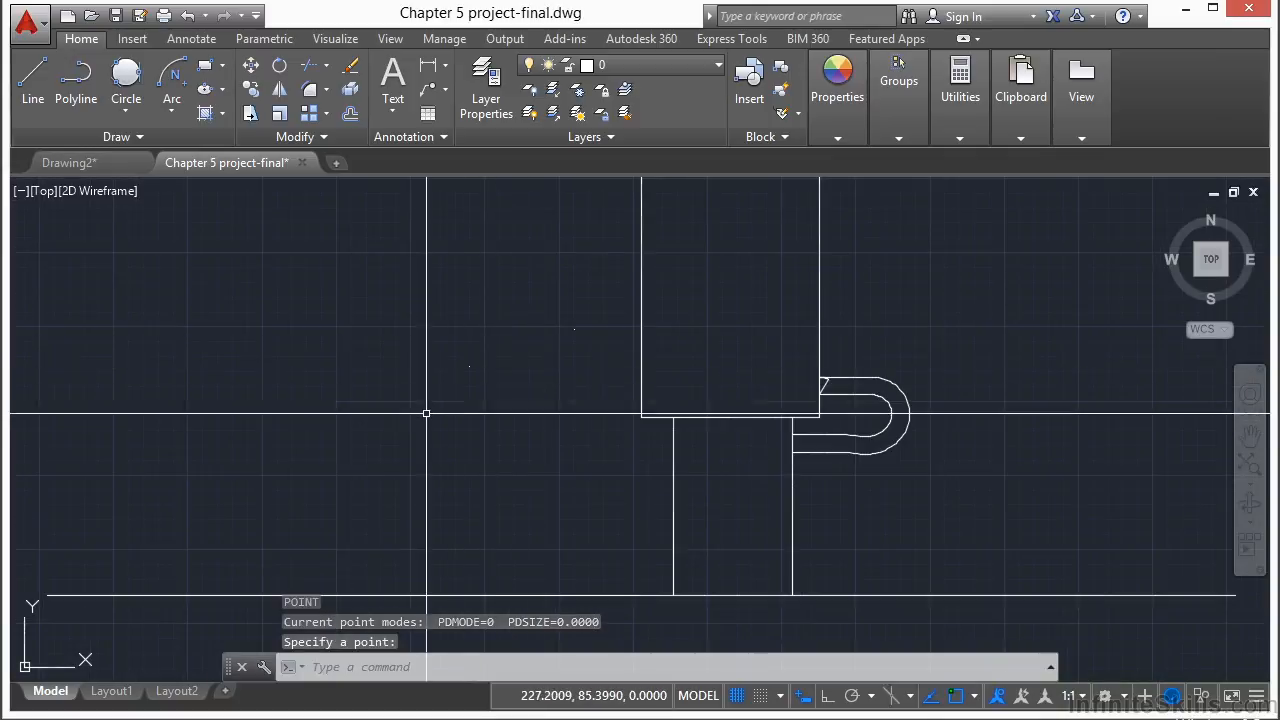
{"action": "key", "text": "Return"}
{"action": "left_click", "coordinate": [470, 555]}
{"action": "key", "text": "Return"}
{"action": "left_click", "coordinate": [567, 566]}
{"action": "key", "text": "Return"}
{"action": "left_click", "coordinate": [608, 506]}
{"action": "key", "text": "Return"}
{"action": "left_click", "coordinate": [619, 404]}
{"action": "left_click", "coordinate": [606, 351]}
{"action": "key", "text": "Return"}
{"action": "left_click", "coordinate": [519, 344]}
{"action": "key", "text": "Return"}
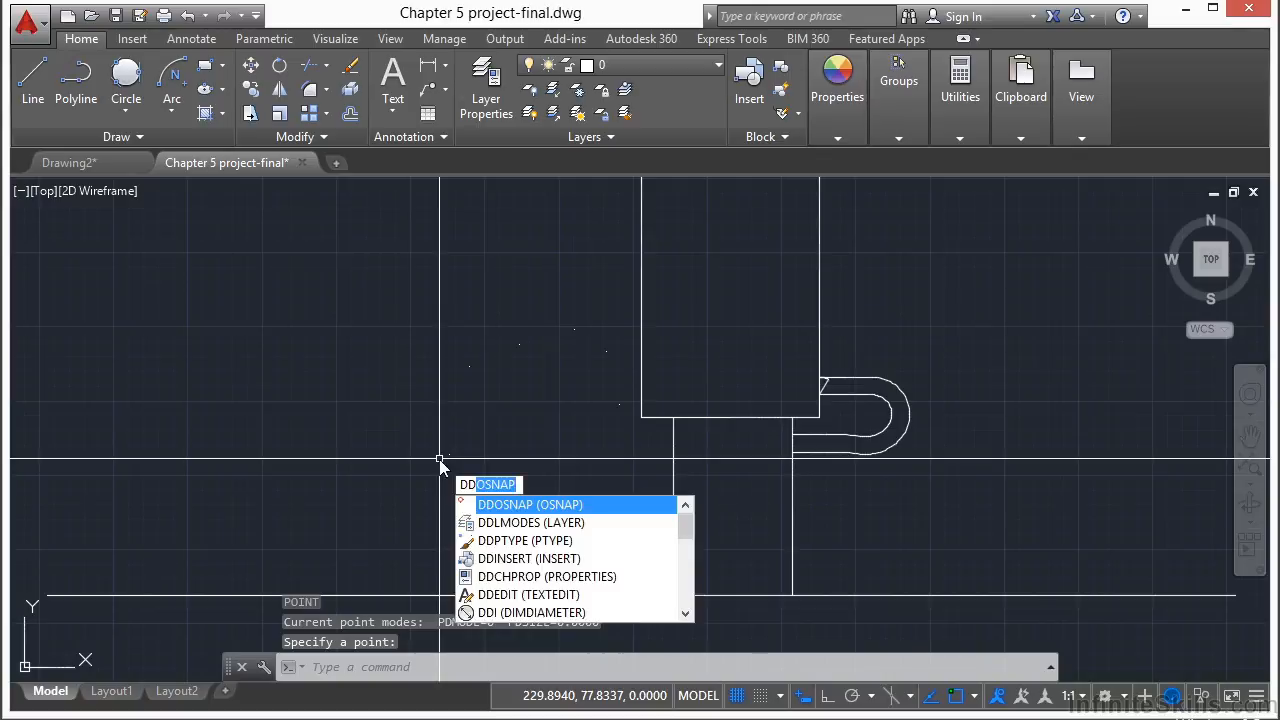
- Set the point style to the plain X marker with DDPTYPE
{"action": "type", "text": "ptype"}
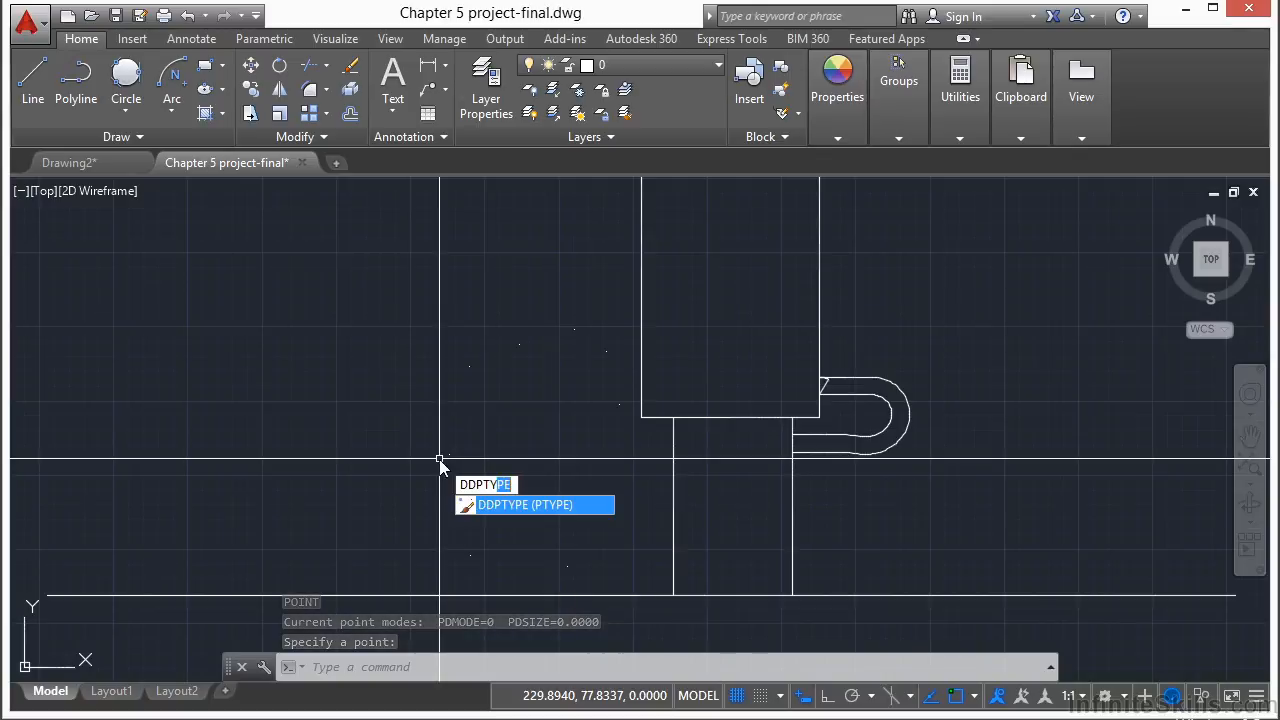
{"action": "key", "text": "Return"}
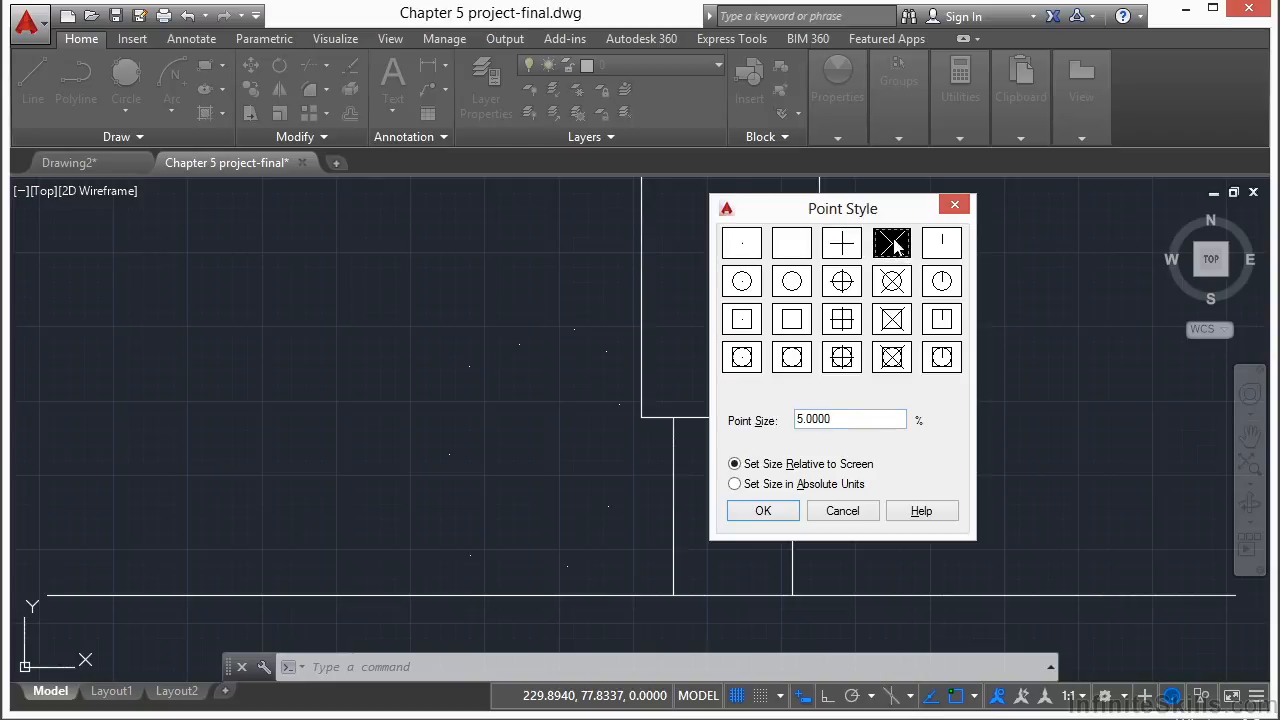
{"action": "left_click", "coordinate": [778, 513]}
{"action": "left_click", "coordinate": [773, 480]}
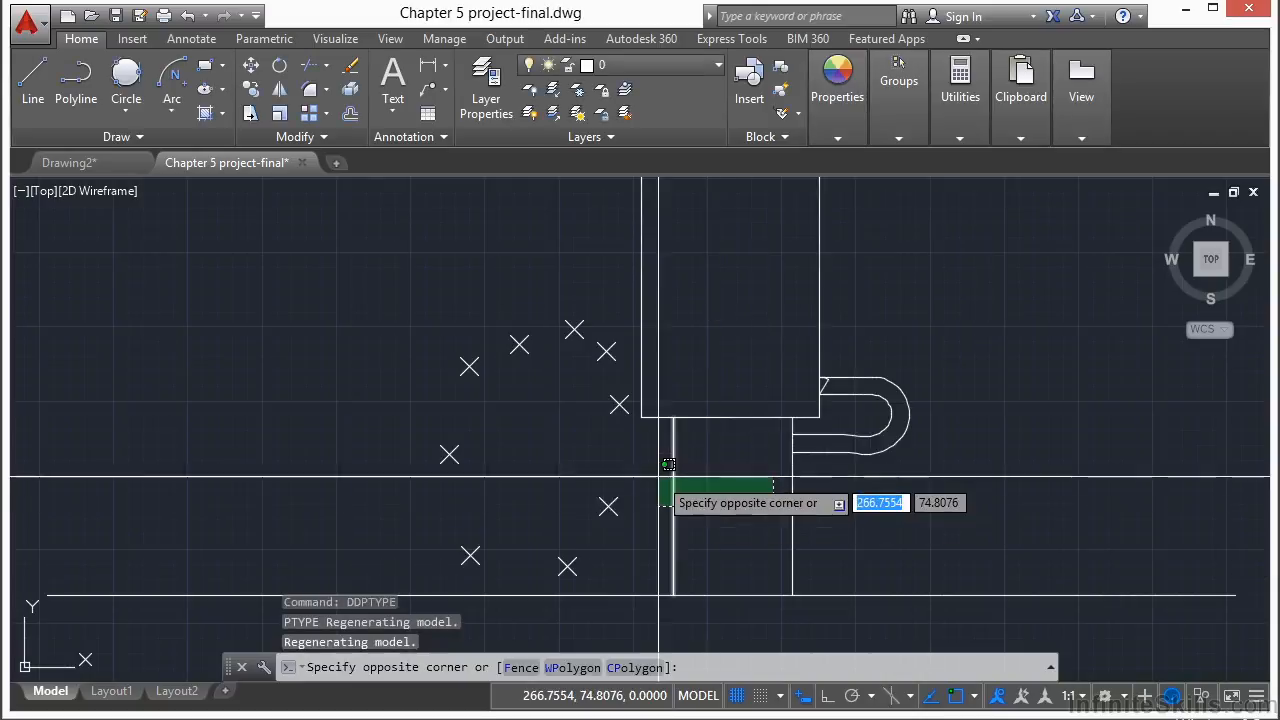
- Draw a closed polyline through the nine X-marked points, starting at the topmost one and joining them in ring order
{"action": "key", "text": "Escape"}
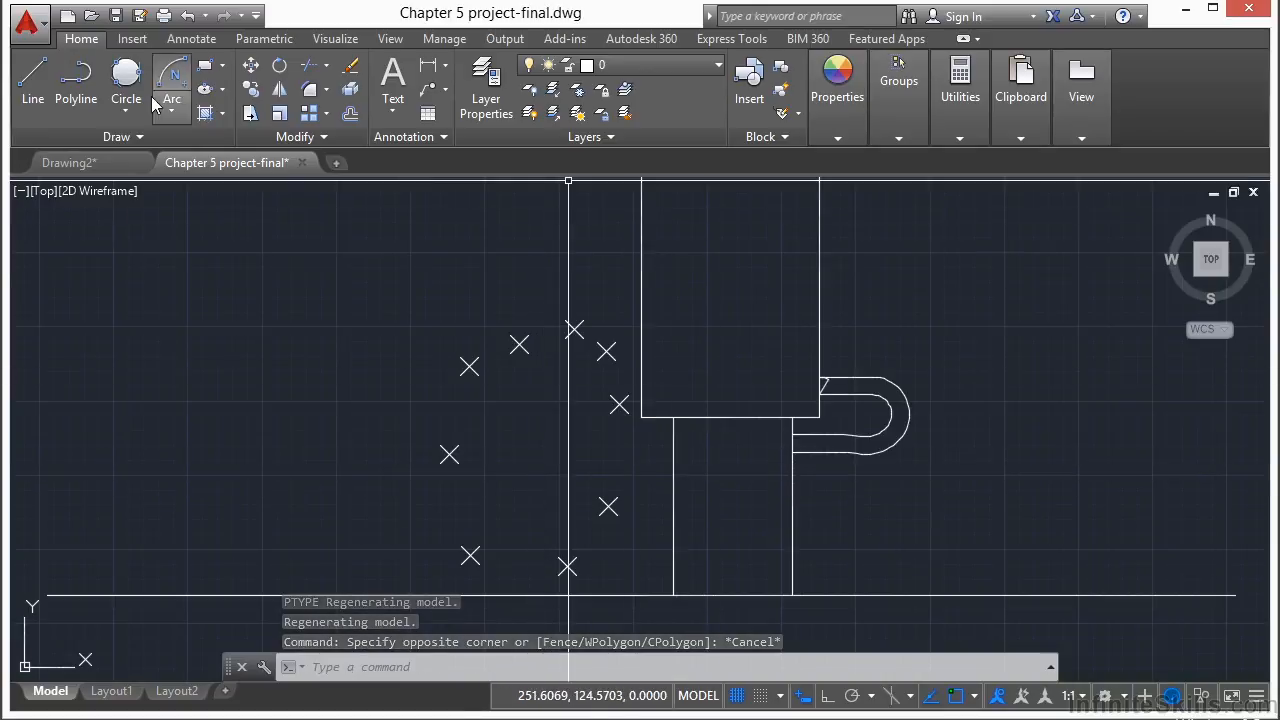
{"action": "left_click", "coordinate": [76, 80]}
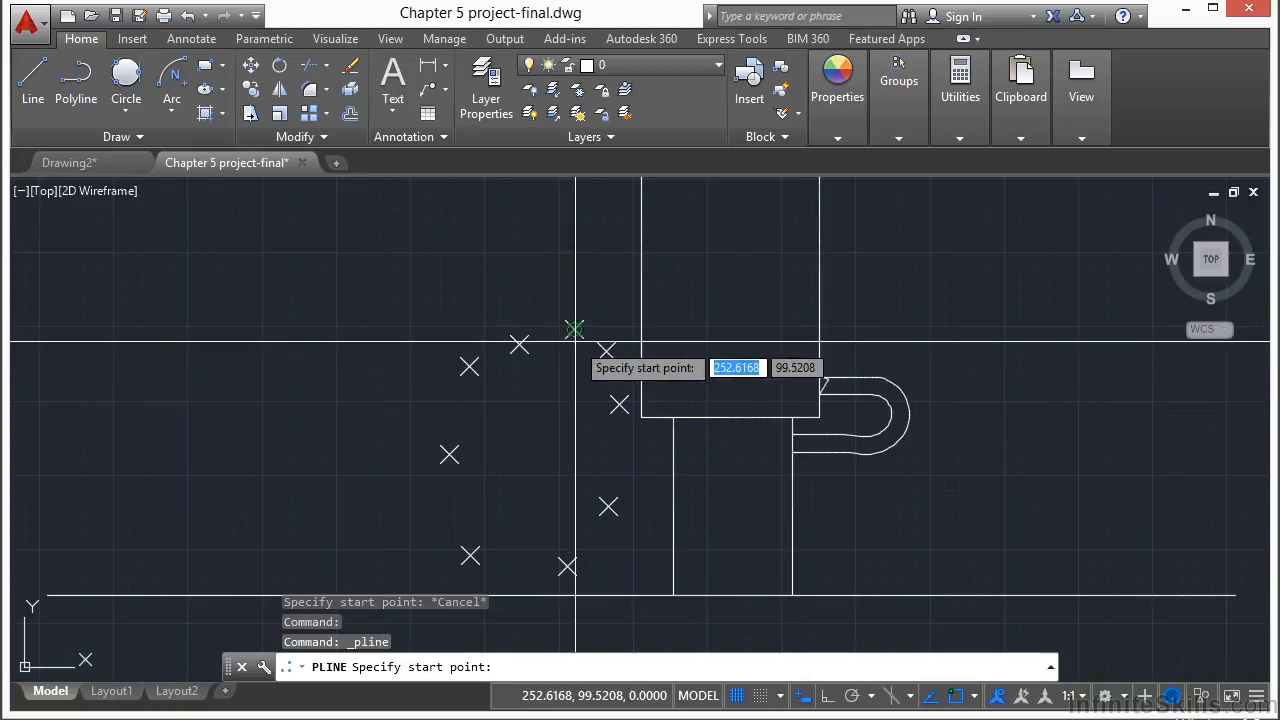
{"action": "scroll", "coordinate": [575, 329], "scroll_direction": "up", "scroll_amount": 2}
{"action": "left_click", "coordinate": [575, 329]}
{"action": "left_click", "coordinate": [462, 368]}
{"action": "left_click", "coordinate": [399, 396]}
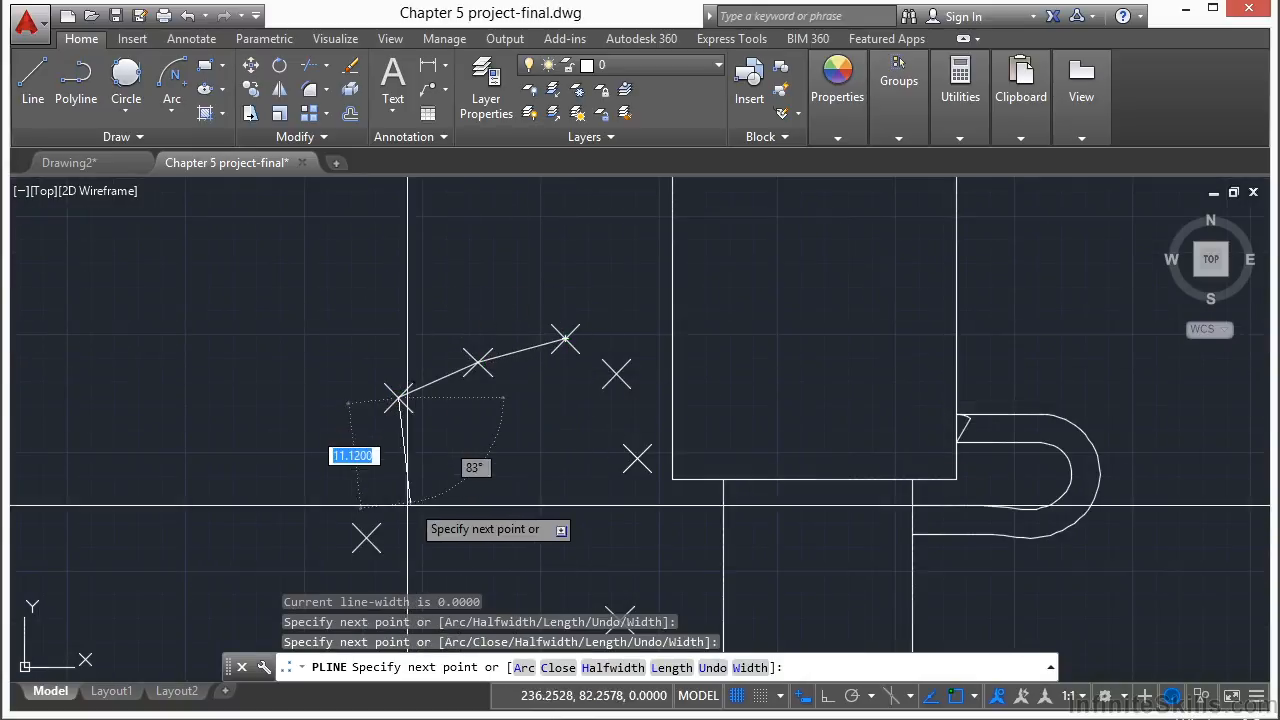
{"action": "left_click", "coordinate": [365, 535]}
{"action": "mouse_move", "coordinate": [475, 467]}
{"action": "middle_mouse_down"}
{"action": "mouse_move", "coordinate": [448, 367]}
{"action": "mouse_move", "coordinate": [443, 222]}
{"action": "middle_mouse_up"}
{"action": "left_click", "coordinate": [366, 452]}
{"action": "left_click", "coordinate": [522, 467]}
{"action": "left_click", "coordinate": [588, 374]}
{"action": "left_click", "coordinate": [605, 212]}
{"action": "middle_click_drag", "start_coordinate": [580, 280], "coordinate": [570, 468]}
{"action": "left_click", "coordinate": [574, 320]}
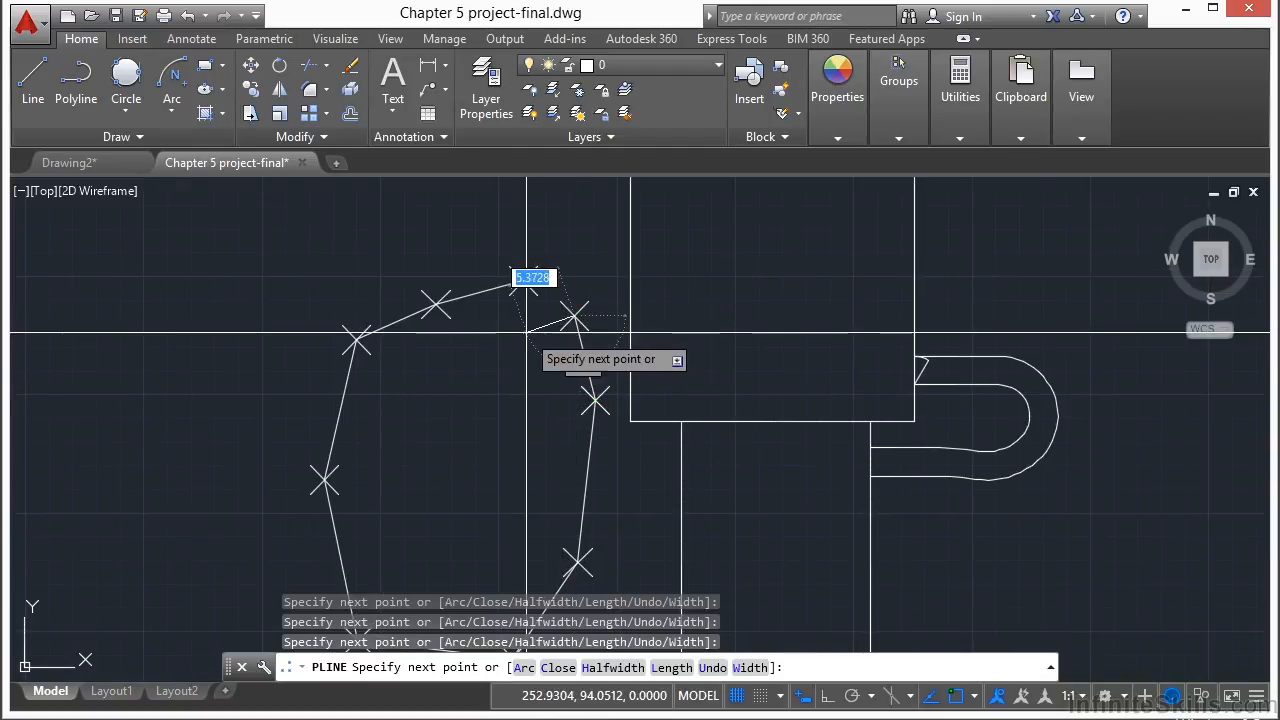
{"action": "key", "text": "Return"}
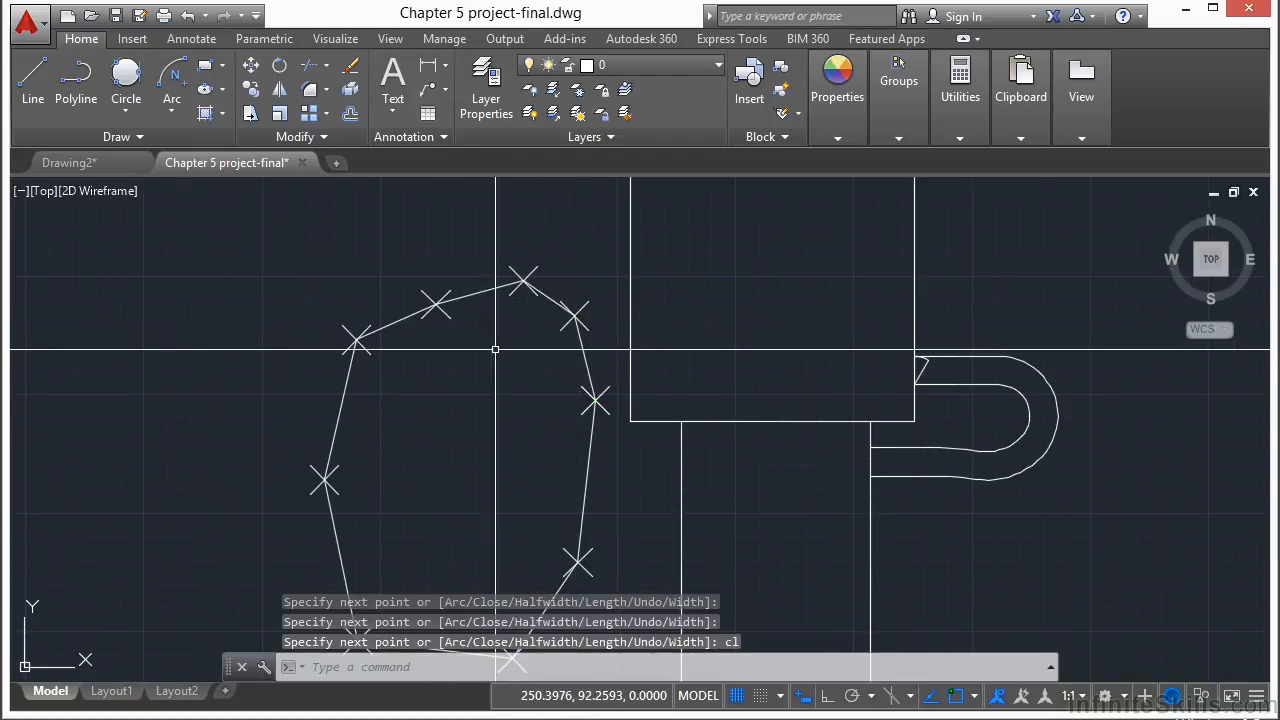
- Draw six freehand circles of varying size in the upper part of the closed polyline, the smallest about 1.7 in radius
{"action": "scroll", "coordinate": [502, 349], "scroll_direction": "down", "scroll_amount": 4}
{"action": "scroll", "coordinate": [421, 436], "scroll_direction": "up", "scroll_amount": 2}
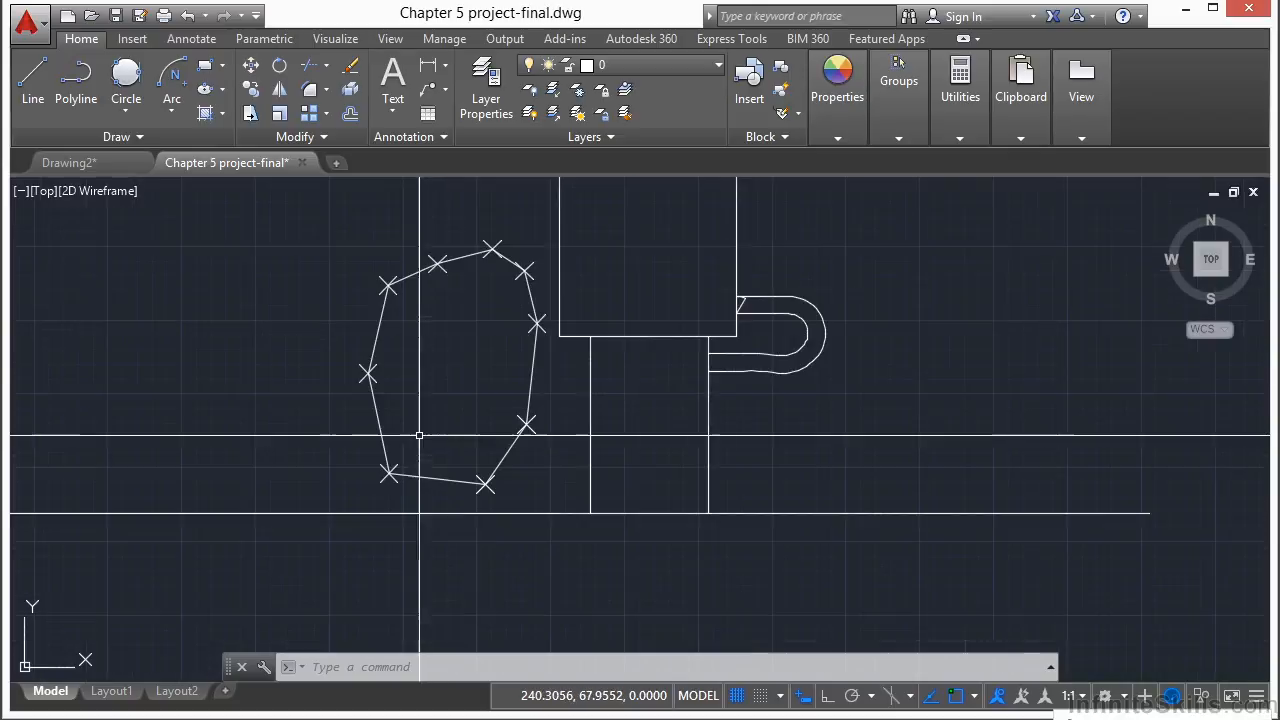
{"action": "left_click", "coordinate": [126, 112]}
{"action": "left_click", "coordinate": [137, 147]}
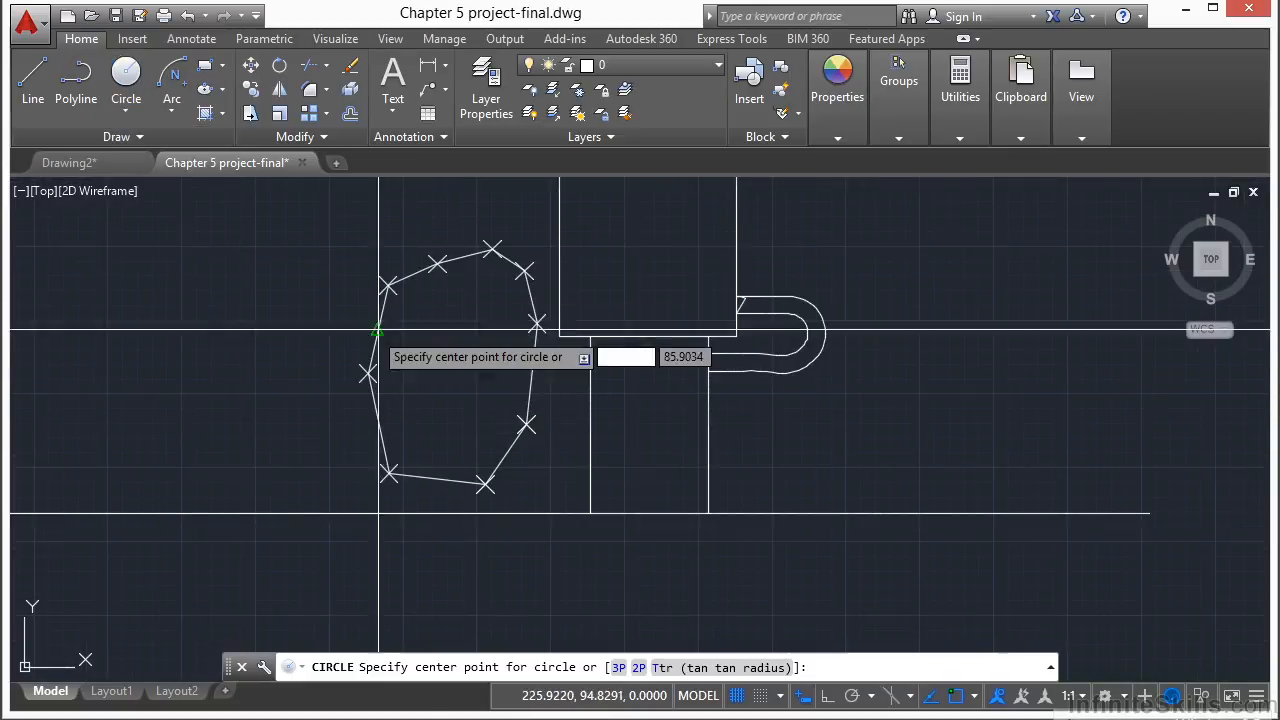
{"action": "scroll", "coordinate": [414, 320], "scroll_direction": "up", "scroll_amount": 2}
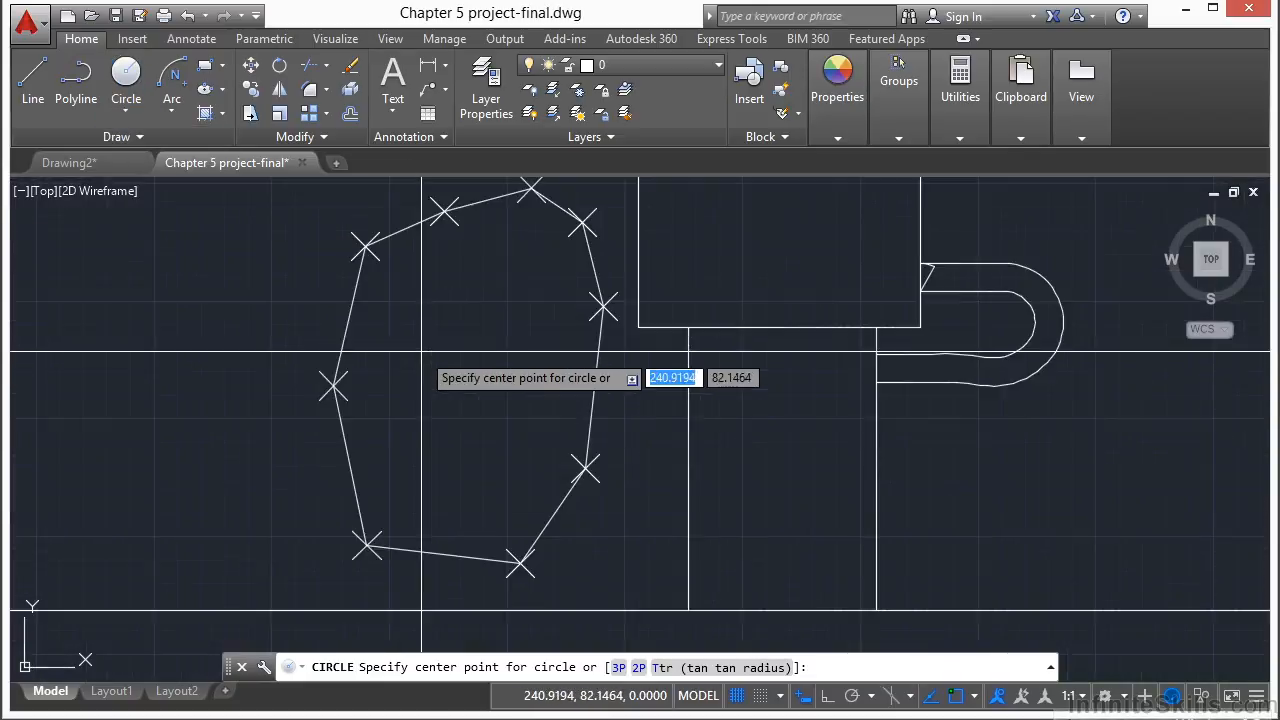
{"action": "left_click", "coordinate": [411, 288]}
{"action": "key", "text": "Return"}
{"action": "left_click", "coordinate": [502, 262]}
{"action": "left_click", "coordinate": [531, 262]}
{"action": "key", "text": "Return"}
{"action": "left_click", "coordinate": [535, 331]}
{"action": "left_click", "coordinate": [551, 333]}
{"action": "key", "text": "Return"}
{"action": "left_click", "coordinate": [417, 366]}
{"action": "left_click", "coordinate": [442, 366]}
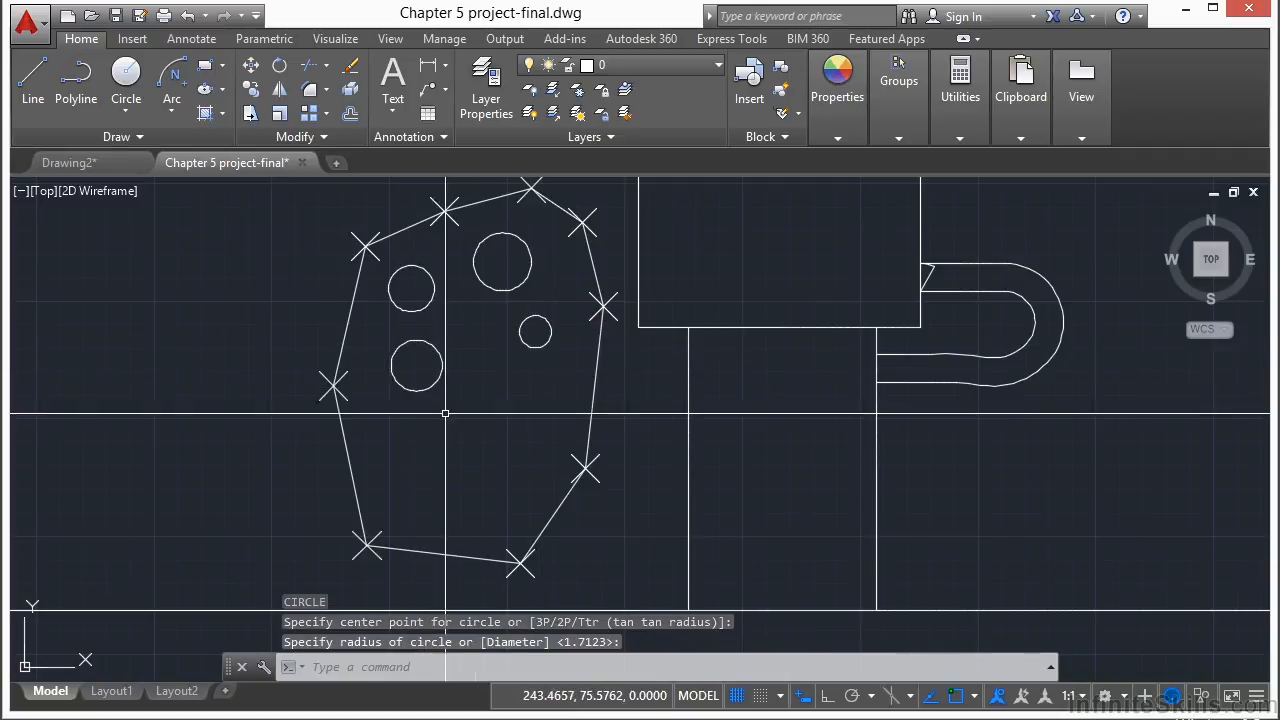
{"action": "key", "text": "Return"}
{"action": "left_click", "coordinate": [483, 360]}
{"action": "left_click", "coordinate": [507, 360]}
{"action": "key", "text": "Return"}
{"action": "left_click", "coordinate": [527, 409]}
{"action": "left_click", "coordinate": [535, 432]}
- Draw four more freehand circles of varying size in the lower part of the closed polyline
{"action": "key", "text": "Return"}
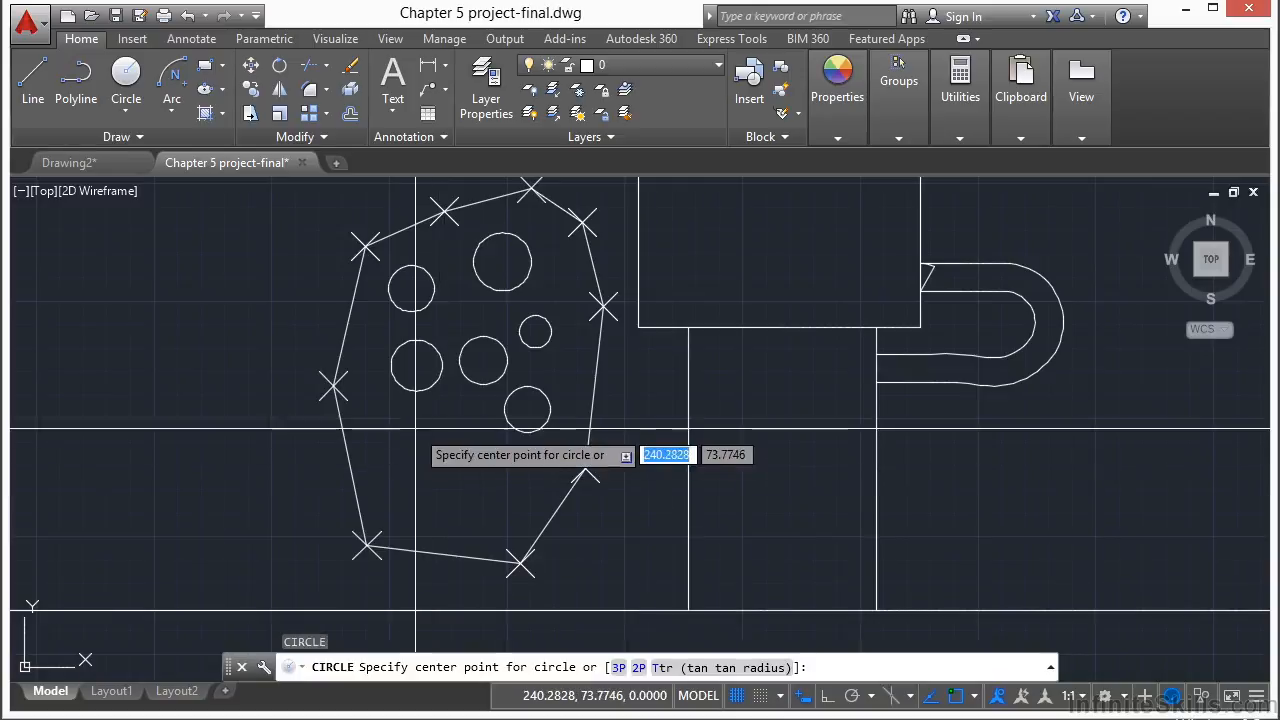
{"action": "left_click", "coordinate": [415, 428]}
{"action": "left_click", "coordinate": [408, 451]}
{"action": "key", "text": "Return"}
{"action": "left_click", "coordinate": [398, 500]}
{"action": "left_click", "coordinate": [415, 505]}
{"action": "key", "text": "Return"}
{"action": "left_click", "coordinate": [471, 461]}
{"action": "left_click", "coordinate": [493, 466]}
{"action": "key", "text": "Return"}
{"action": "left_click", "coordinate": [480, 515]}
{"action": "left_click", "coordinate": [497, 504]}
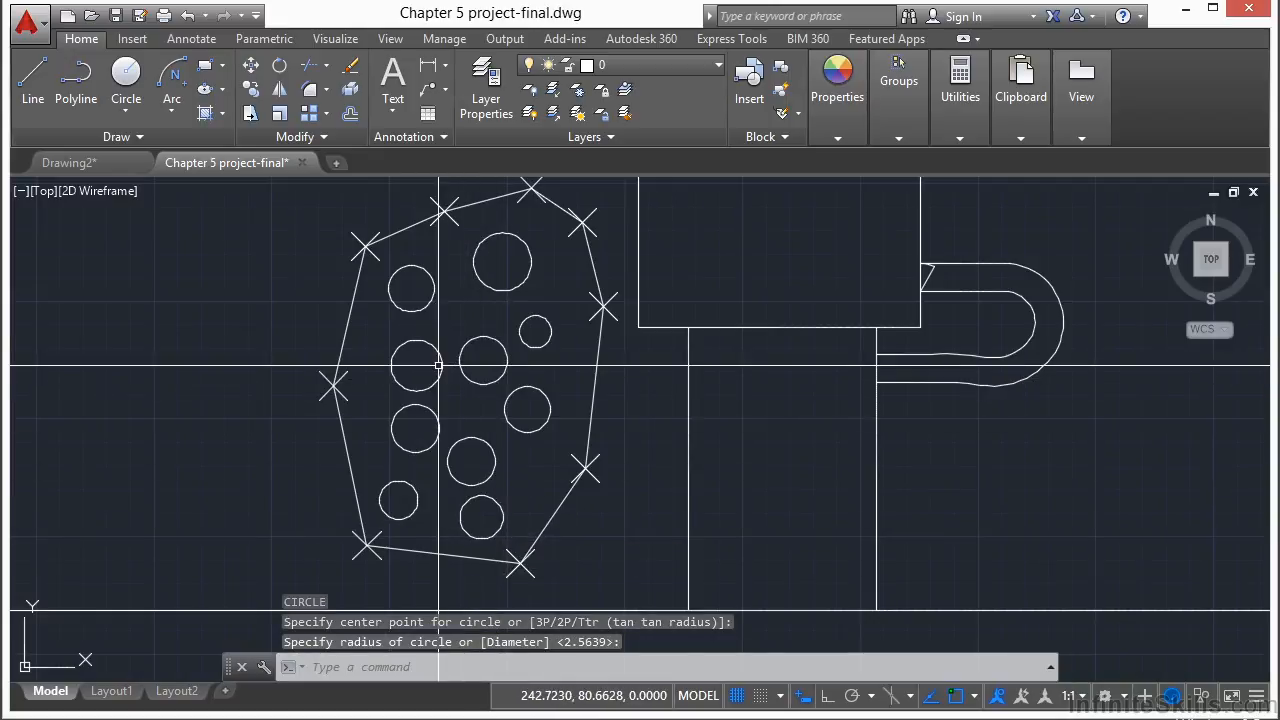
- With Ortho on, draw a center ellipse to the right of the rectangle with half-axes of 5 horizontally and 10 vertically
{"action": "scroll", "coordinate": [438, 366], "scroll_direction": "down", "scroll_amount": 6}
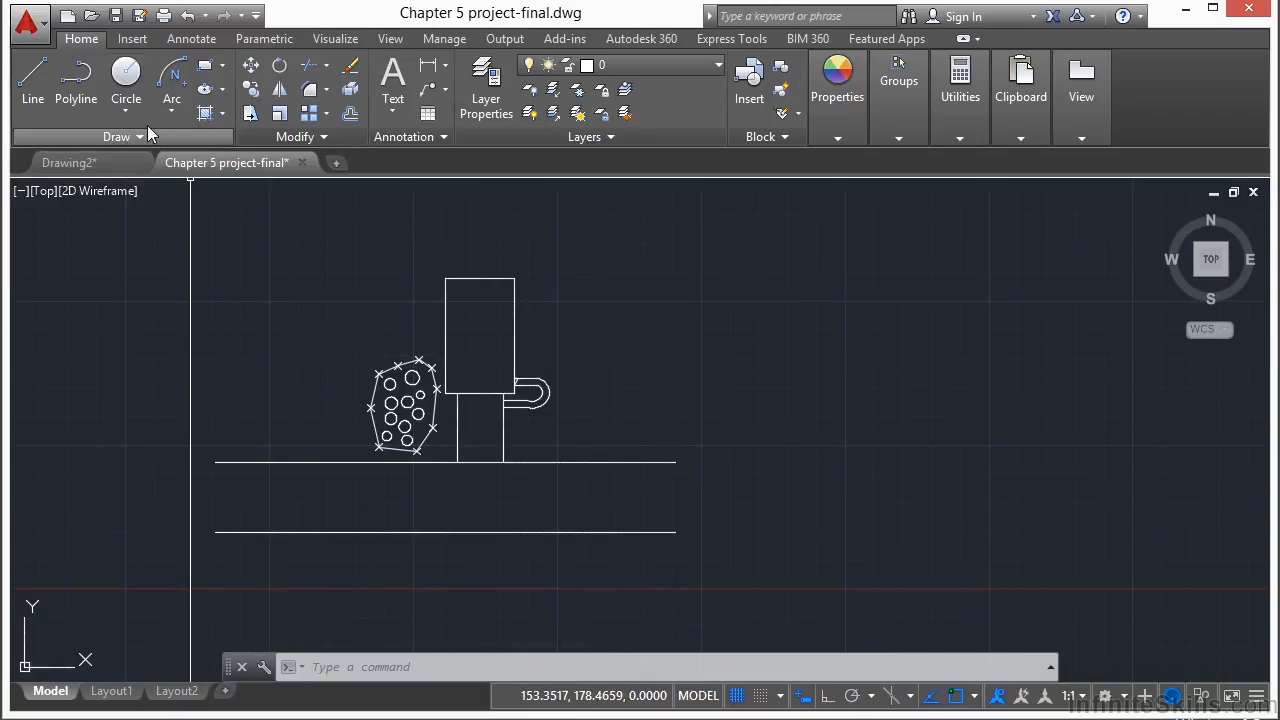
{"action": "left_click", "coordinate": [222, 90]}
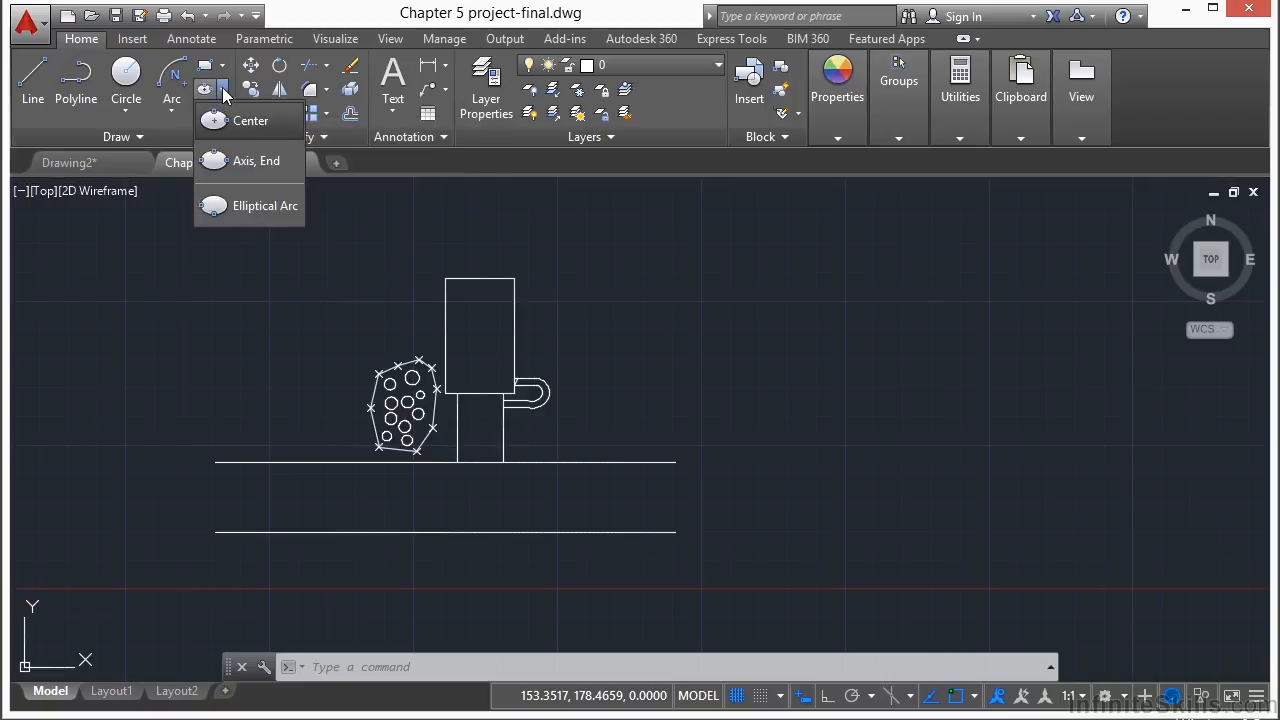
{"action": "left_click", "coordinate": [266, 121]}
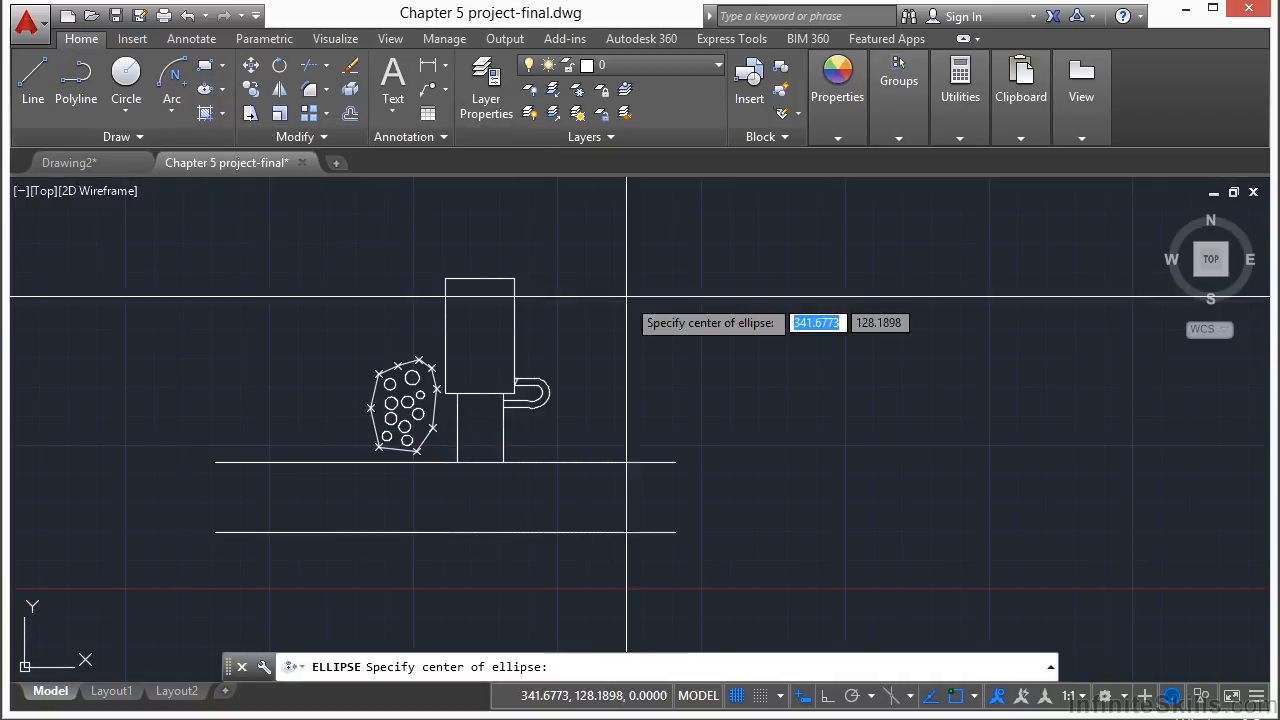
{"action": "scroll", "coordinate": [585, 332], "scroll_direction": "up", "scroll_amount": 2}
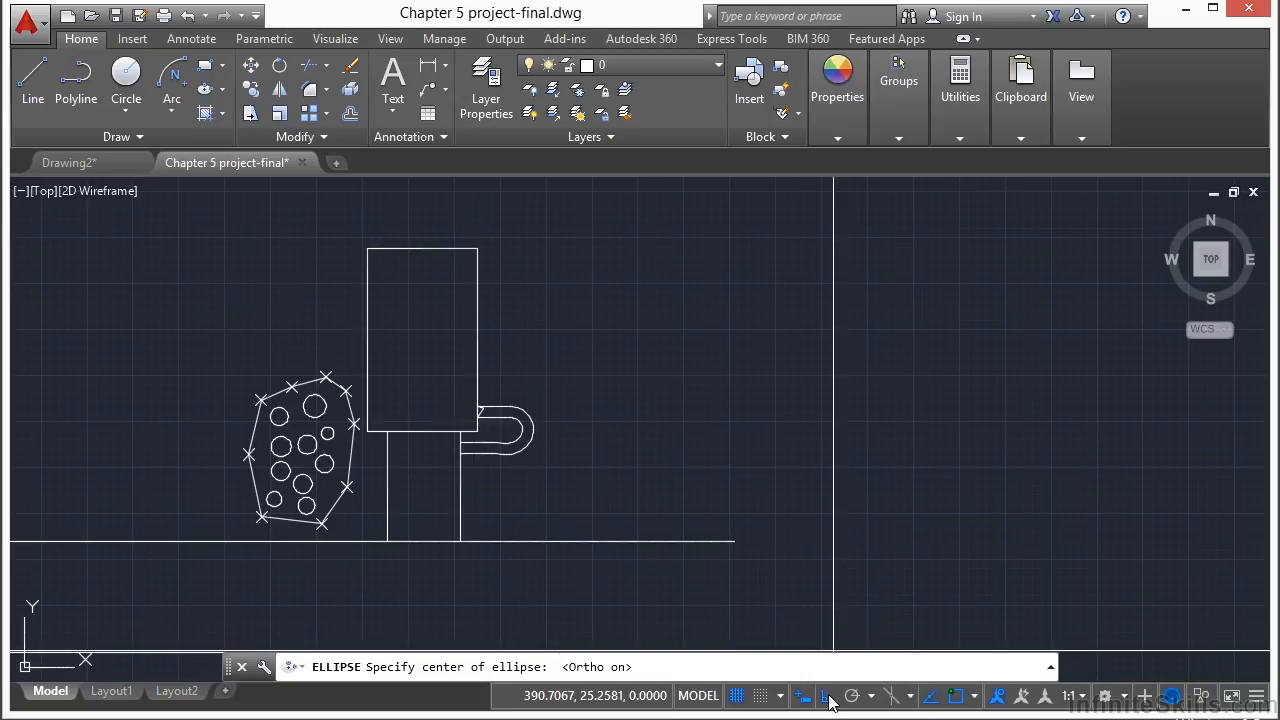
{"action": "left_click", "coordinate": [576, 331]}
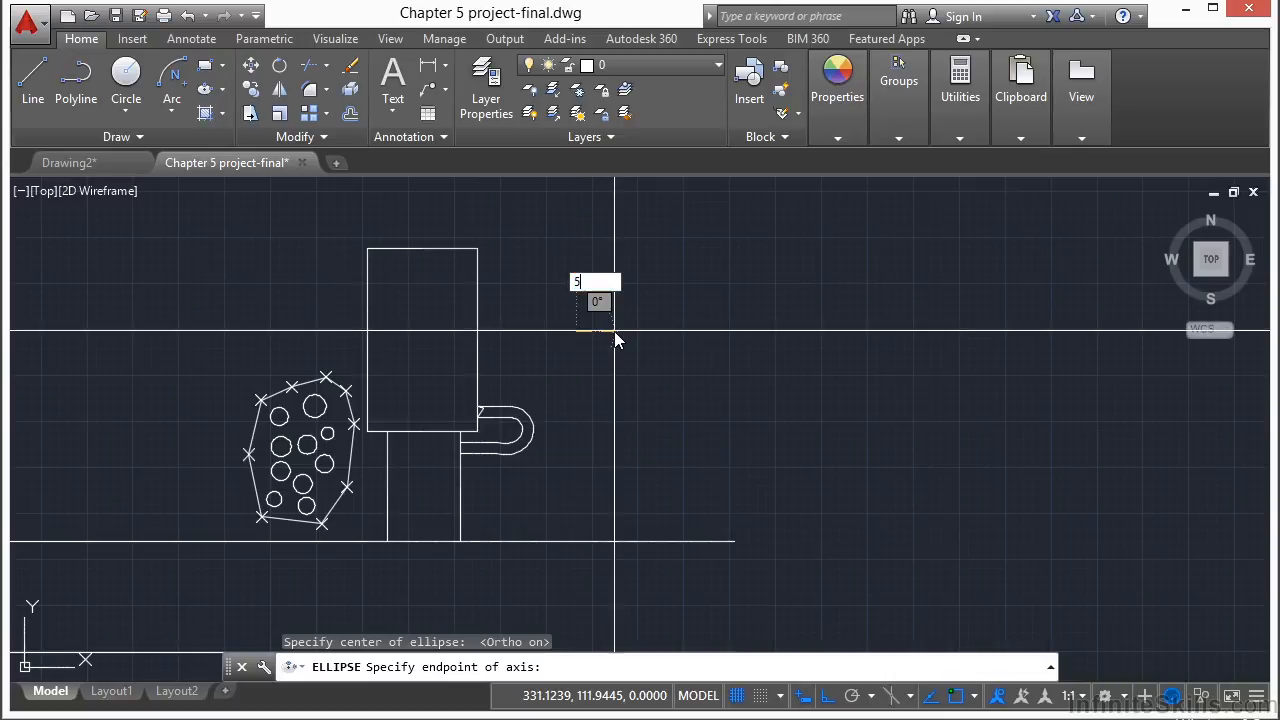
{"action": "type", "text": "5"}
{"action": "key", "text": "Return"}
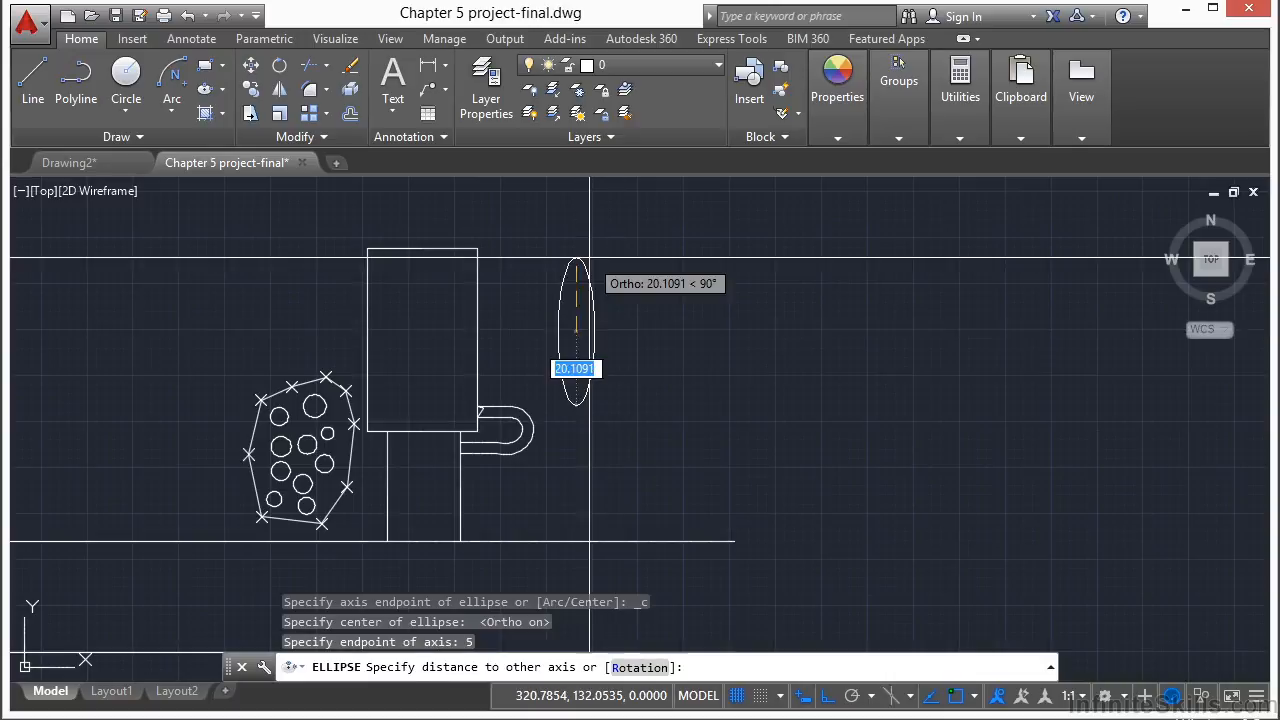
{"action": "type", "text": "10"}
{"action": "key", "text": "Return"}
- Draw a six-sided polygon inscribed in a circle of radius 1, just left of the ellipse's middle
{"action": "scroll", "coordinate": [585, 265], "scroll_direction": "up", "scroll_amount": 2}
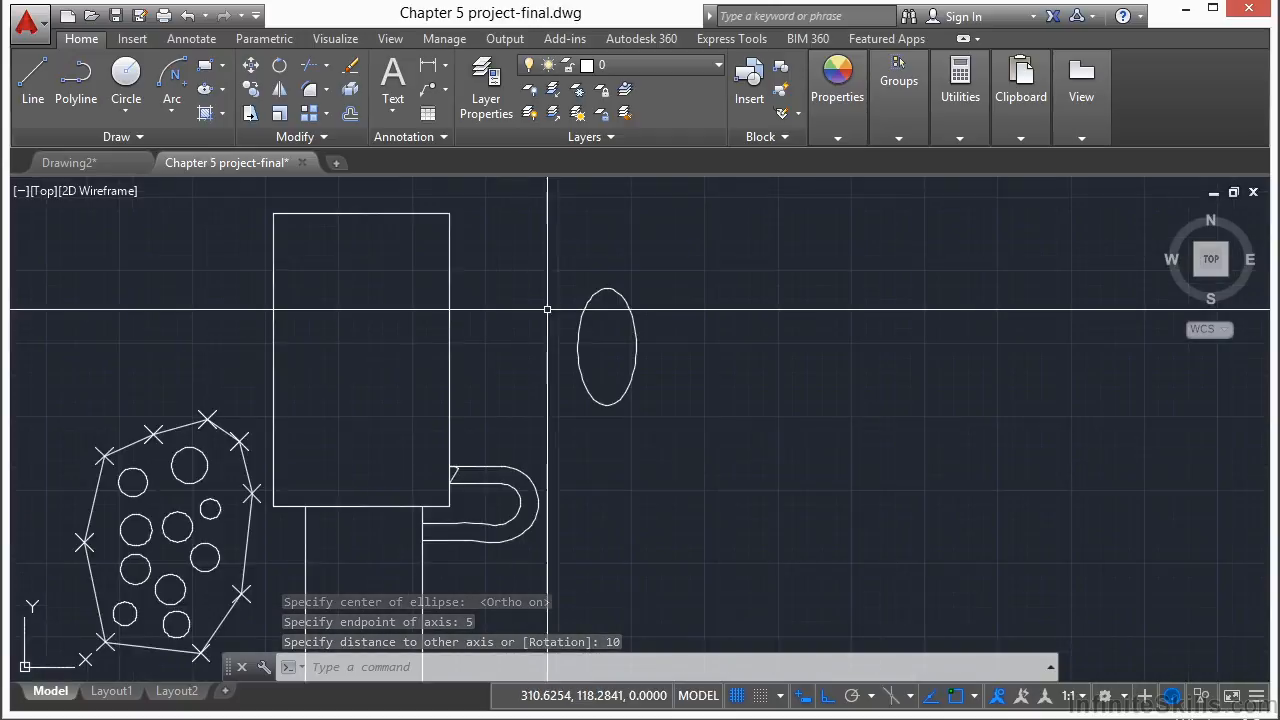
{"action": "middle_click_drag", "start_coordinate": [570, 300], "coordinate": [580, 295]}
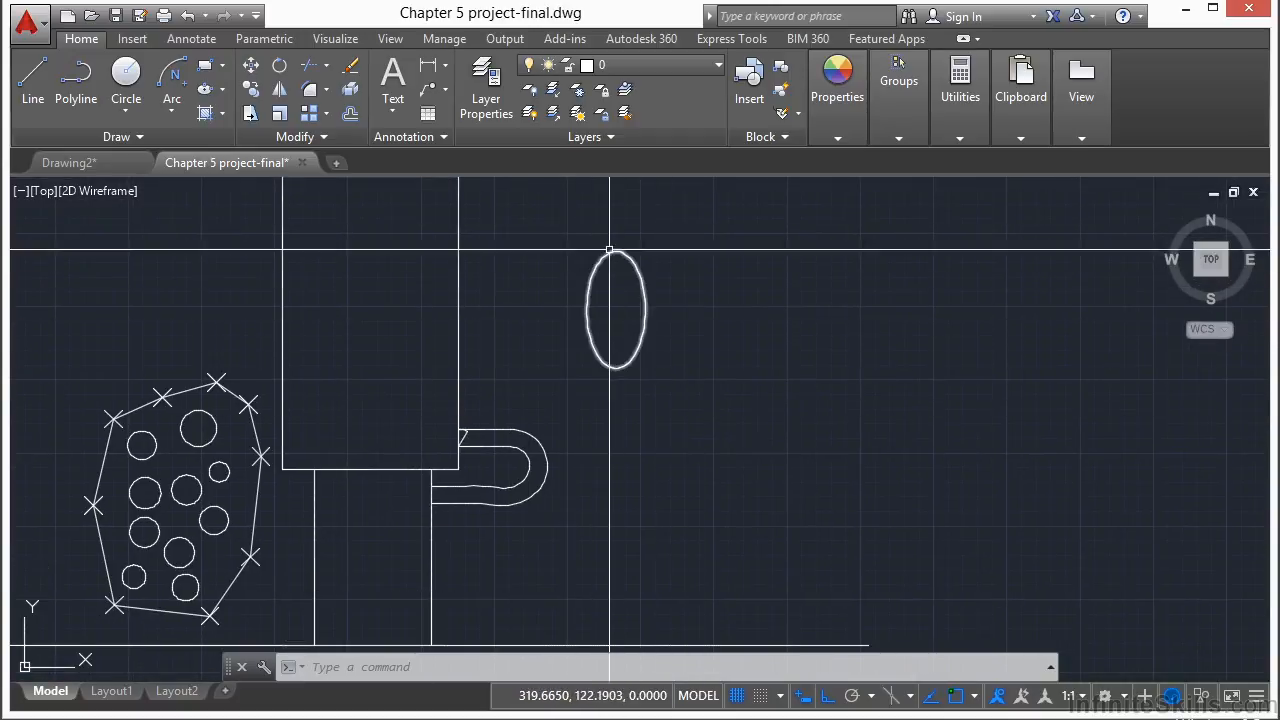
{"action": "scroll", "coordinate": [603, 330], "scroll_direction": "up", "scroll_amount": 2}
{"action": "middle_click_drag", "start_coordinate": [614, 290], "coordinate": [640, 307]}
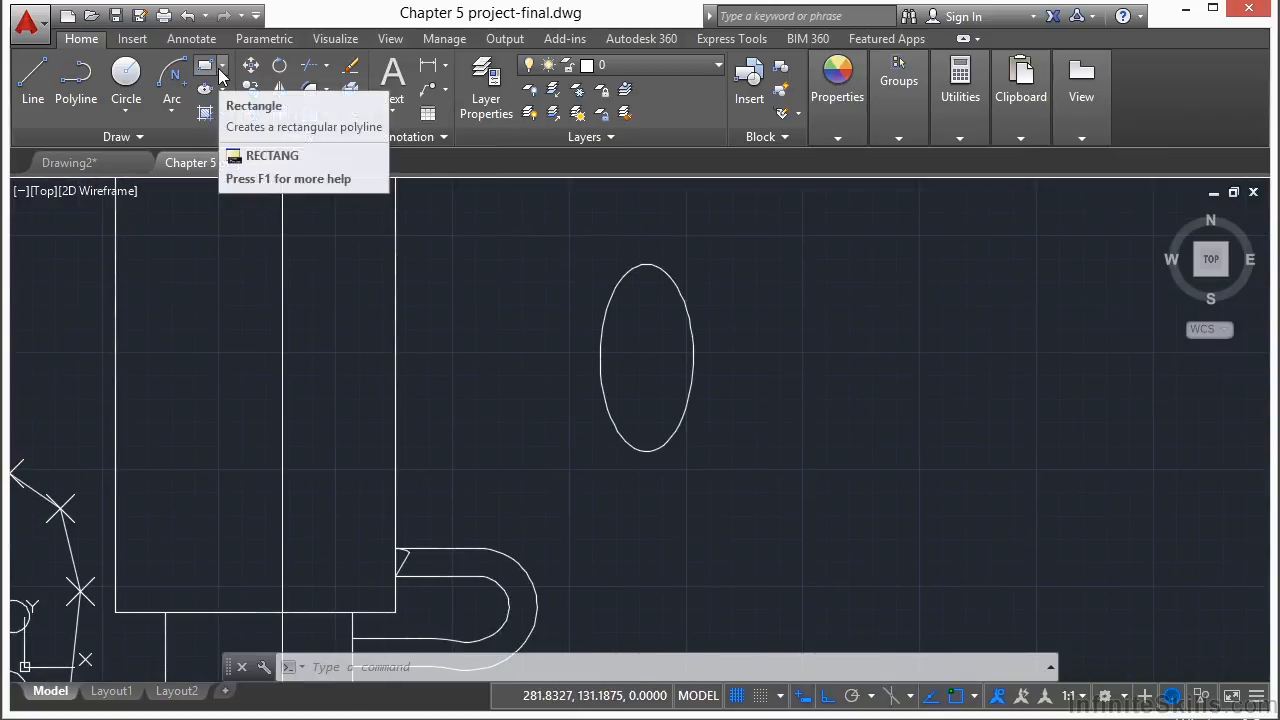
{"action": "left_click", "coordinate": [247, 140]}
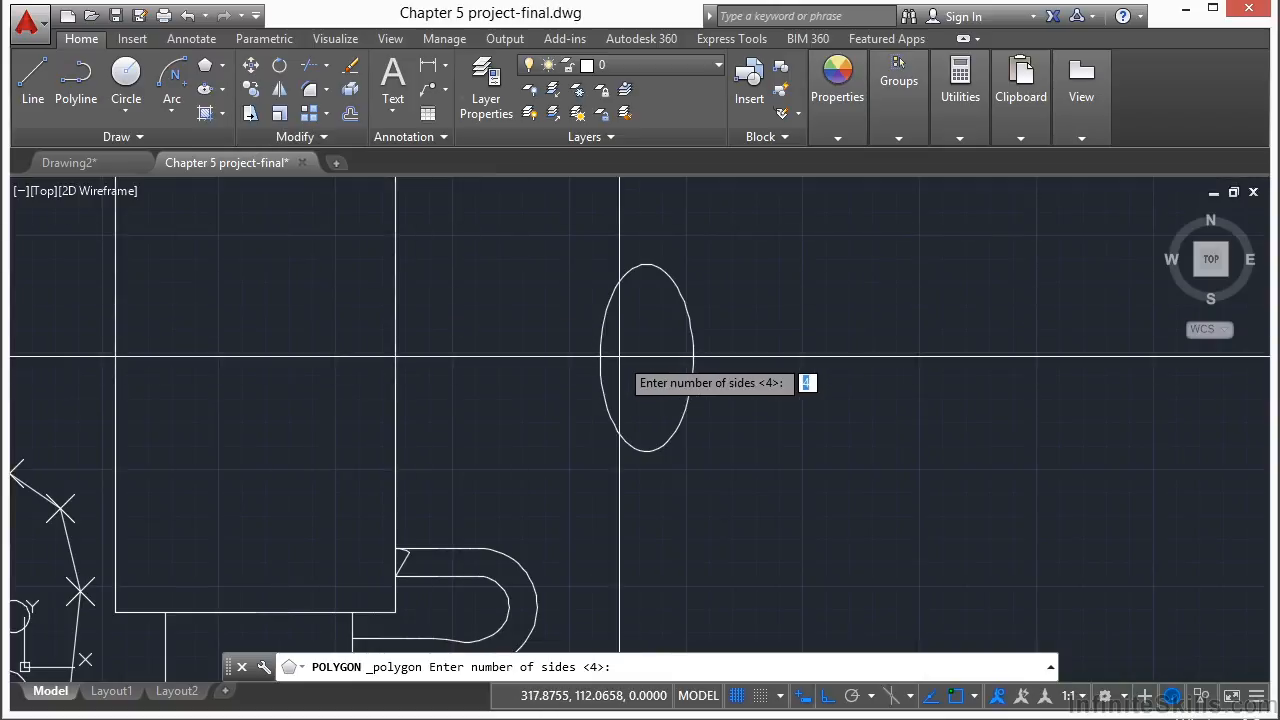
{"action": "key", "text": "Return"}
{"action": "scroll", "coordinate": [595, 352], "scroll_direction": "up", "scroll_amount": 4}
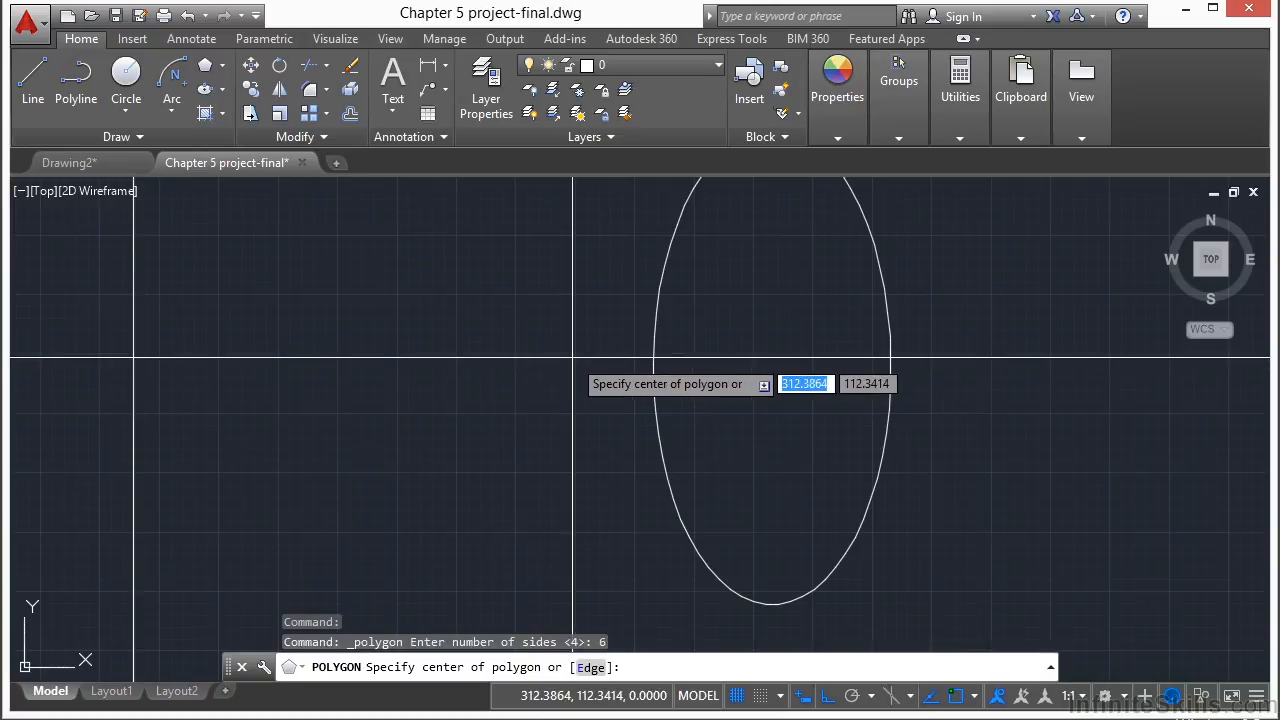
{"action": "left_click", "coordinate": [572, 356]}
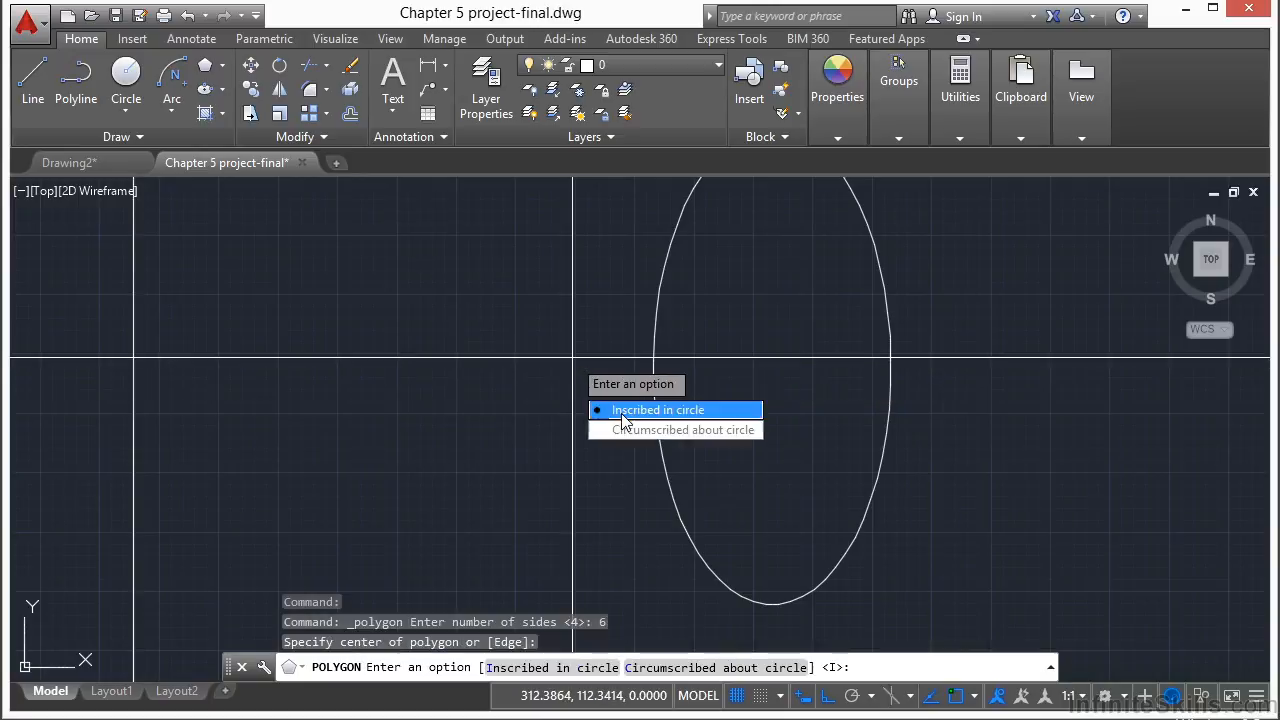
{"action": "left_click", "coordinate": [622, 414]}
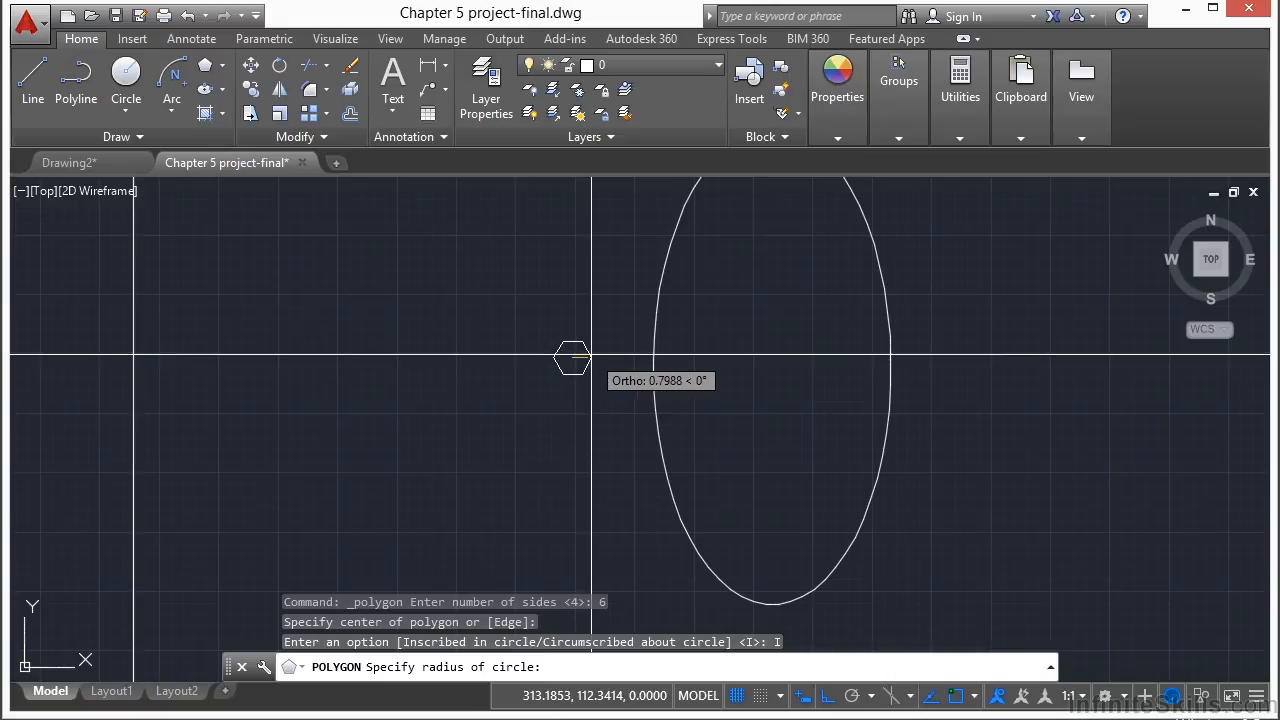
{"action": "key", "text": "Return"}
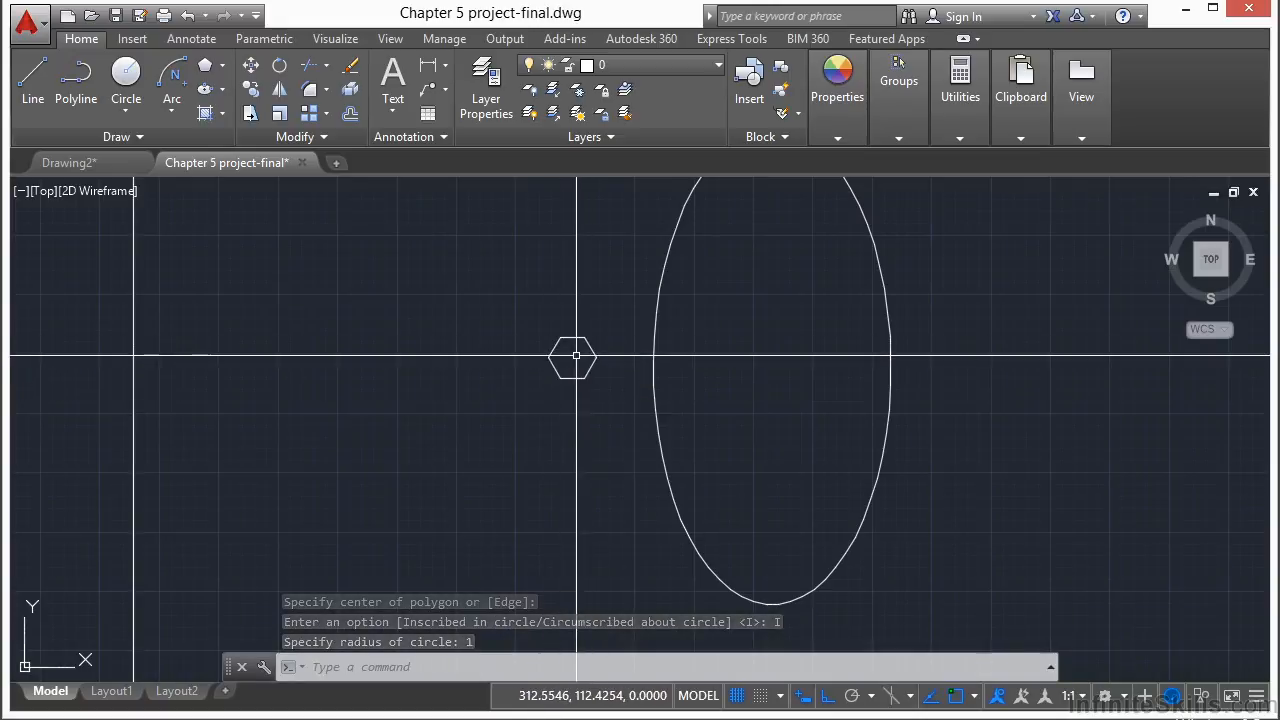
- With Ortho off, copy the hexagon from its center to seven spots around the upper half of the ellipse
{"action": "type", "text": "cp"}
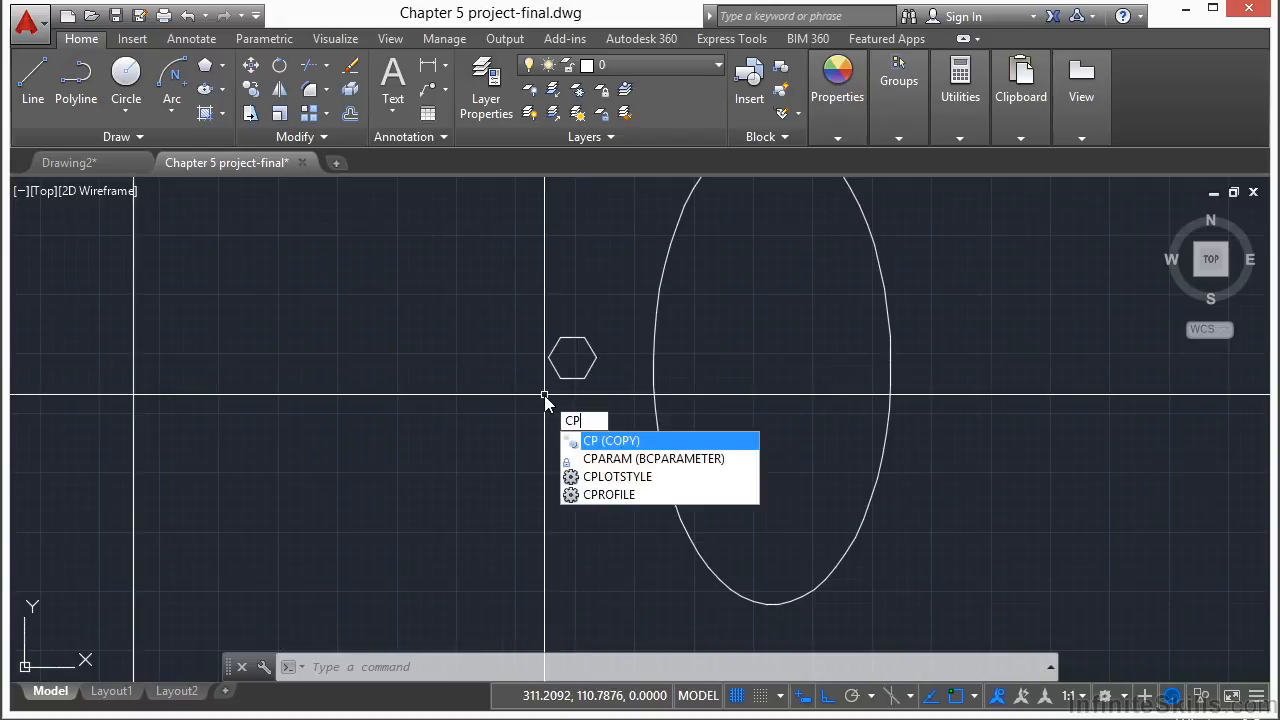
{"action": "key", "text": "Return"}
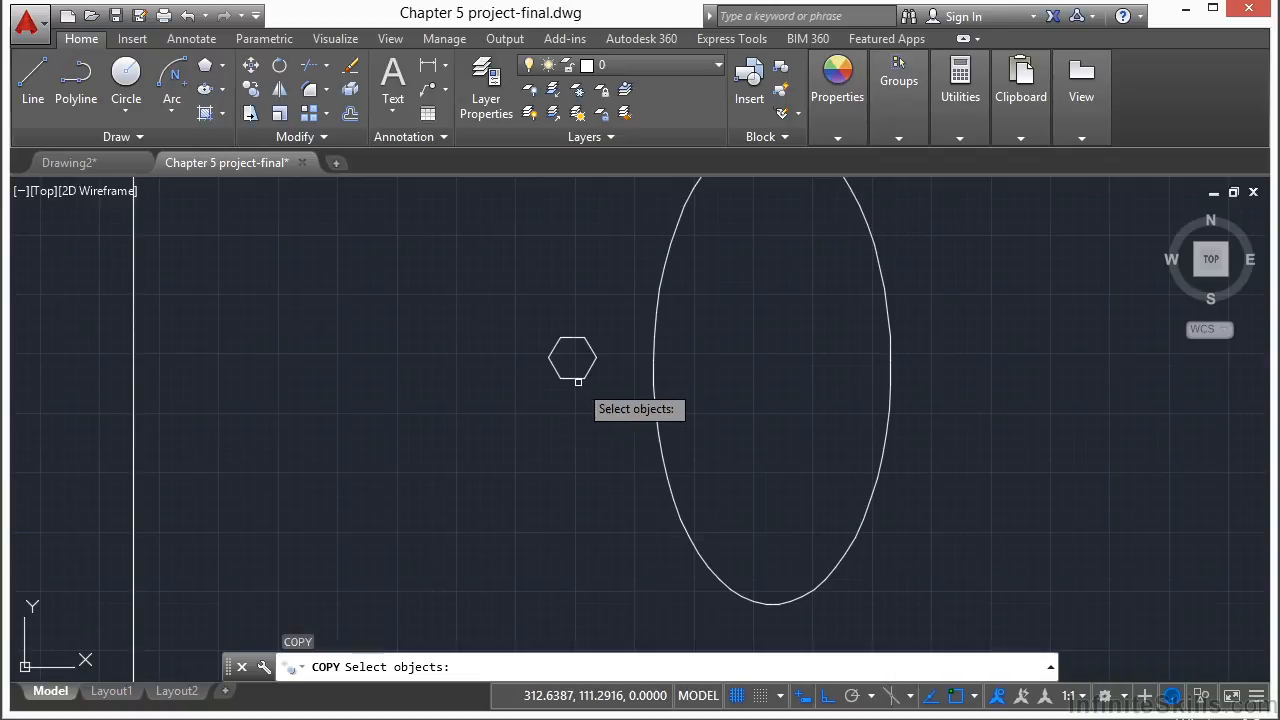
{"action": "key", "text": "Return"}
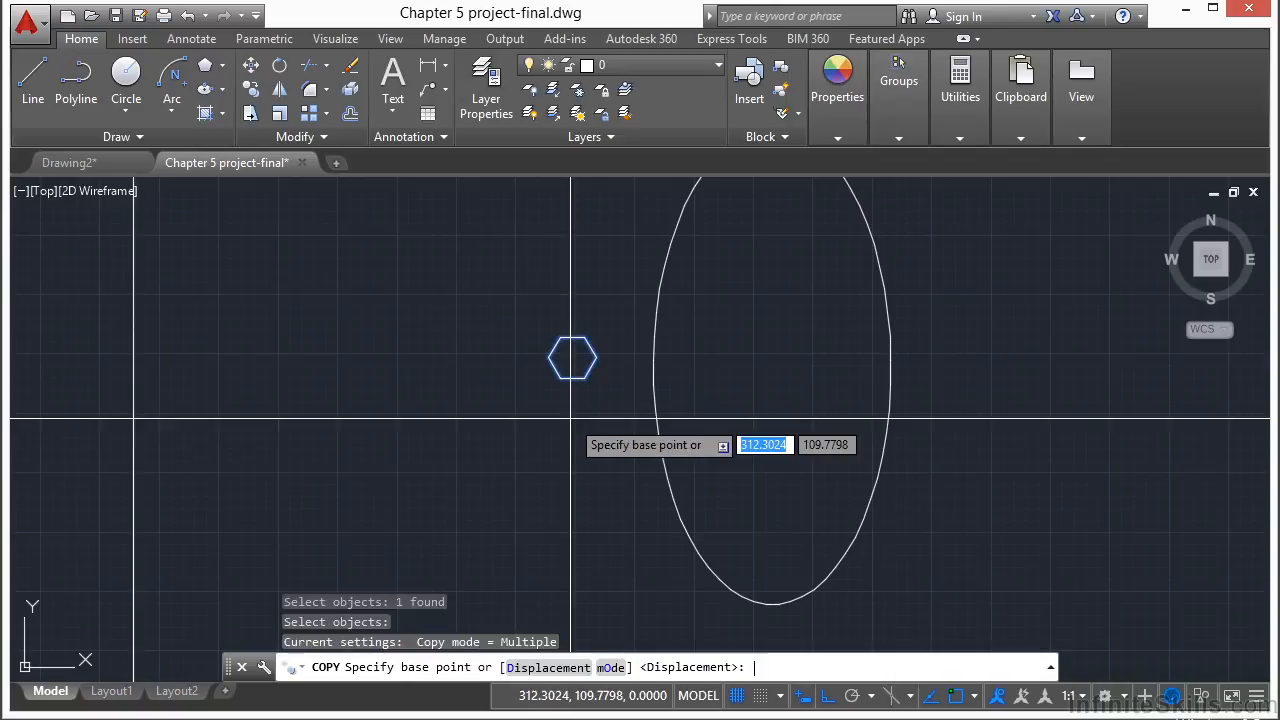
{"action": "scroll", "coordinate": [568, 370], "scroll_direction": "up", "scroll_amount": 2}
{"action": "scroll", "coordinate": [570, 350], "scroll_direction": "up", "scroll_amount": 2}
{"action": "left_click", "coordinate": [576, 333]}
{"action": "scroll", "coordinate": [582, 323], "scroll_direction": "down", "scroll_amount": 4}
{"action": "left_click", "coordinate": [826, 700]}
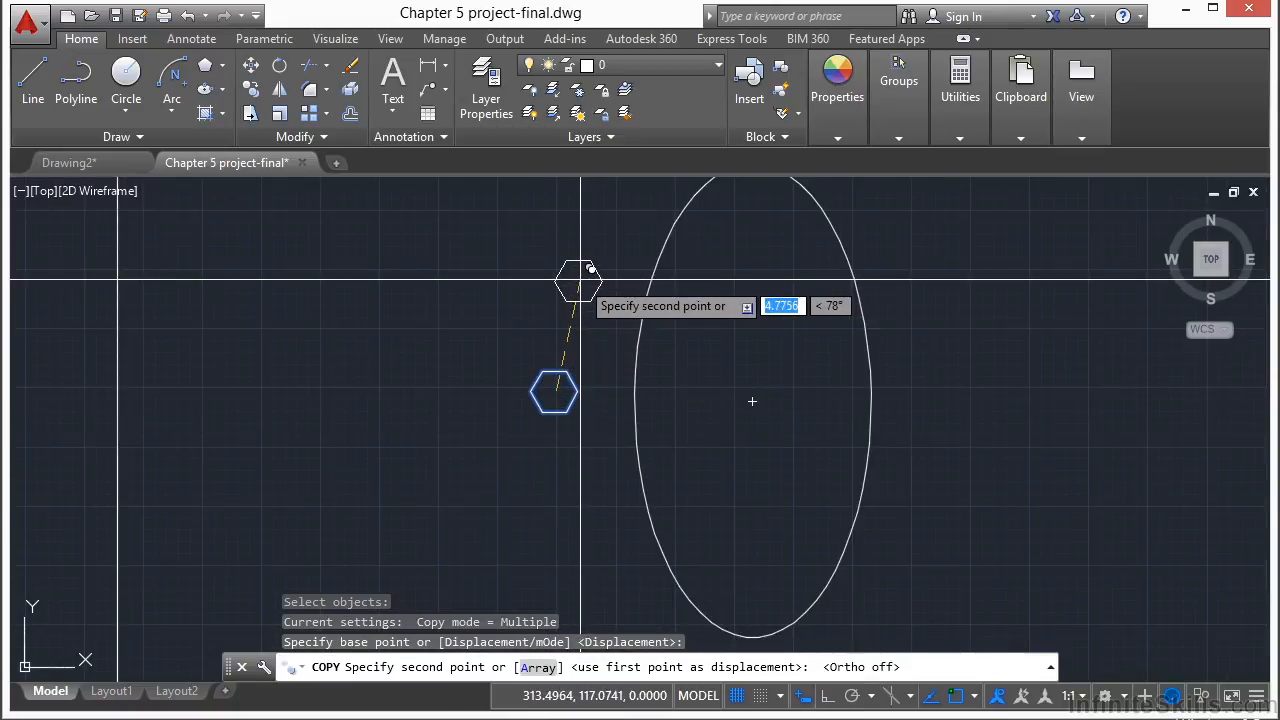
{"action": "scroll", "coordinate": [550, 368], "scroll_direction": "down", "scroll_amount": 2}
{"action": "left_click", "coordinate": [574, 323]}
{"action": "left_click", "coordinate": [590, 270]}
{"action": "left_click", "coordinate": [623, 211]}
{"action": "left_click", "coordinate": [672, 205]}
{"action": "left_click", "coordinate": [735, 212]}
{"action": "left_click", "coordinate": [756, 264]}
{"action": "left_click", "coordinate": [778, 328]}
- Place eight more hexagon copies around the lower half of the ellipse to complete the ring
{"action": "left_click", "coordinate": [778, 405]}
{"action": "left_click", "coordinate": [768, 472]}
{"action": "left_click", "coordinate": [752, 538]}
{"action": "left_click", "coordinate": [697, 567]}
{"action": "left_click", "coordinate": [622, 561]}
{"action": "left_click", "coordinate": [585, 516]}
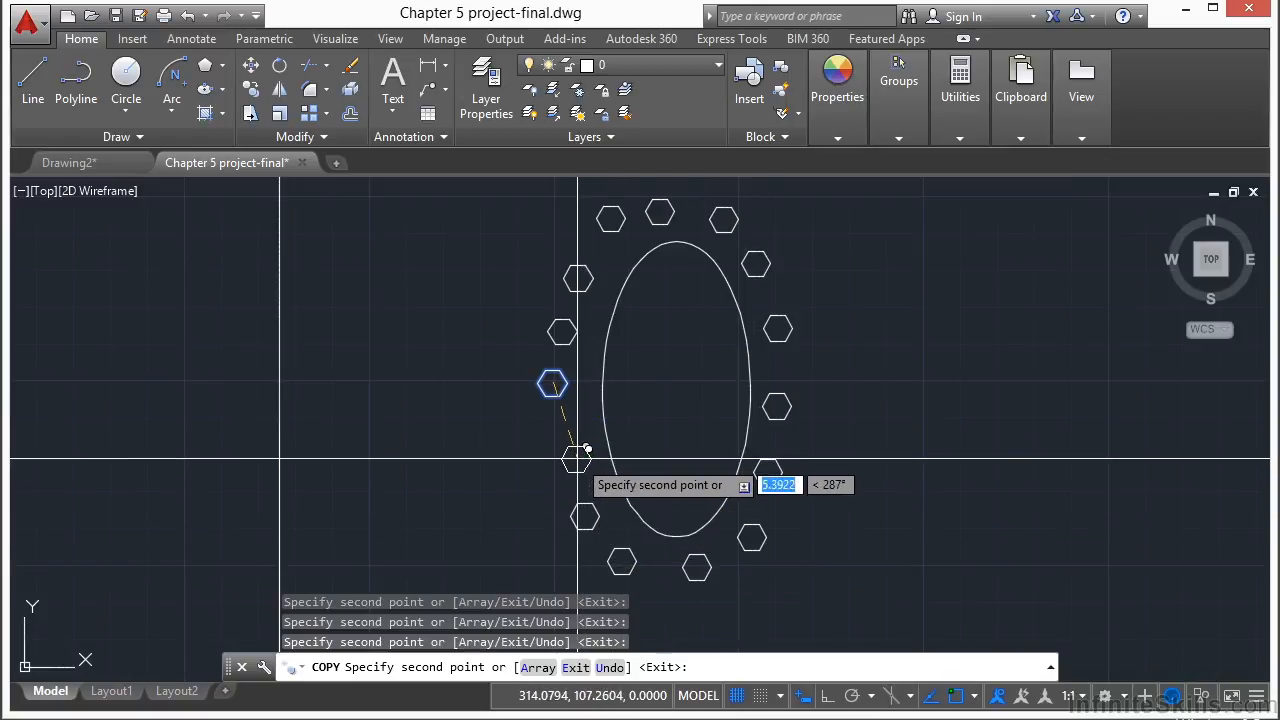
{"action": "left_click", "coordinate": [571, 462]}
{"action": "left_click", "coordinate": [561, 428]}
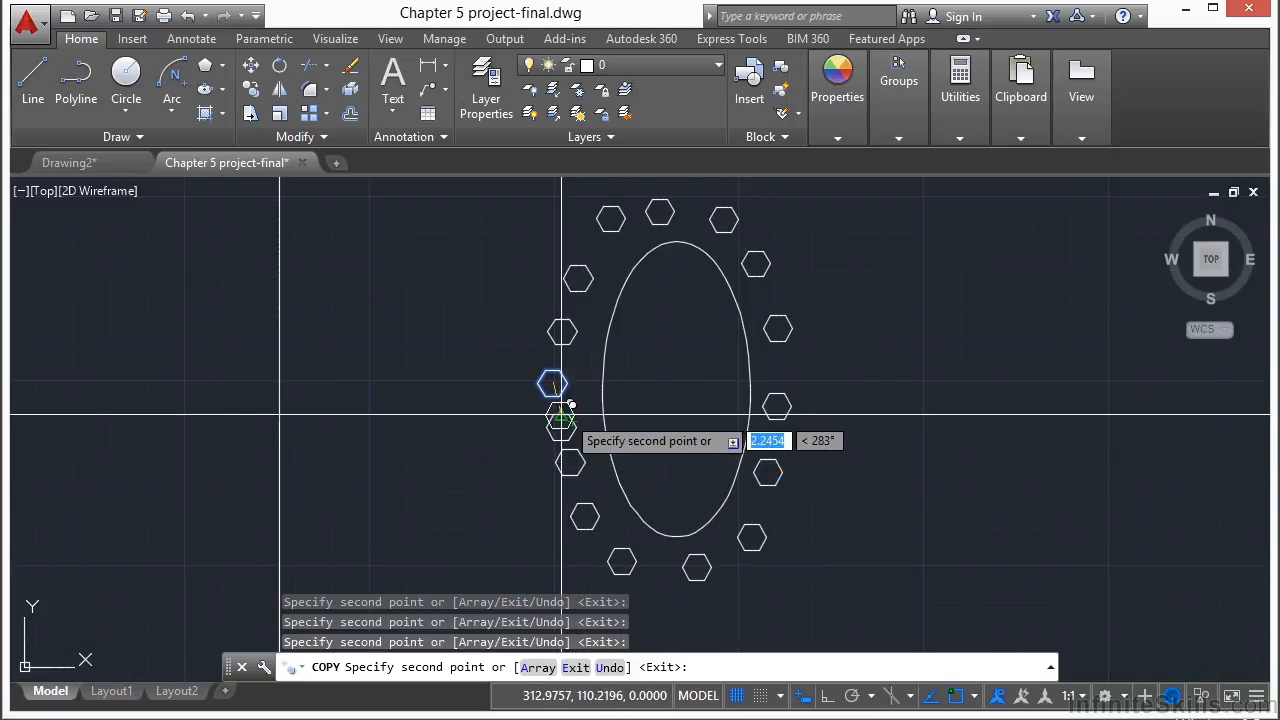
{"action": "key", "text": "Return"}
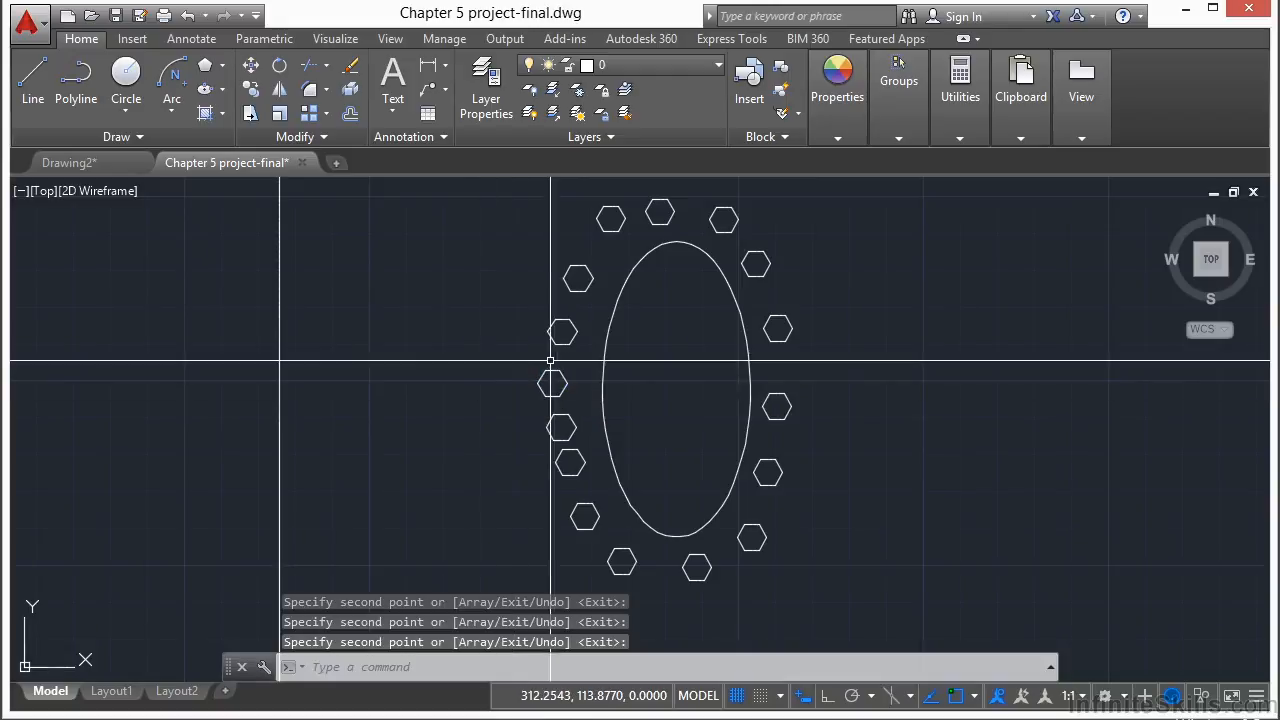
- Save the finished Chapter 5 project drawing
{"action": "middle_click", "coordinate": [530, 420]}
{"action": "middle_click", "coordinate": [530, 420]}
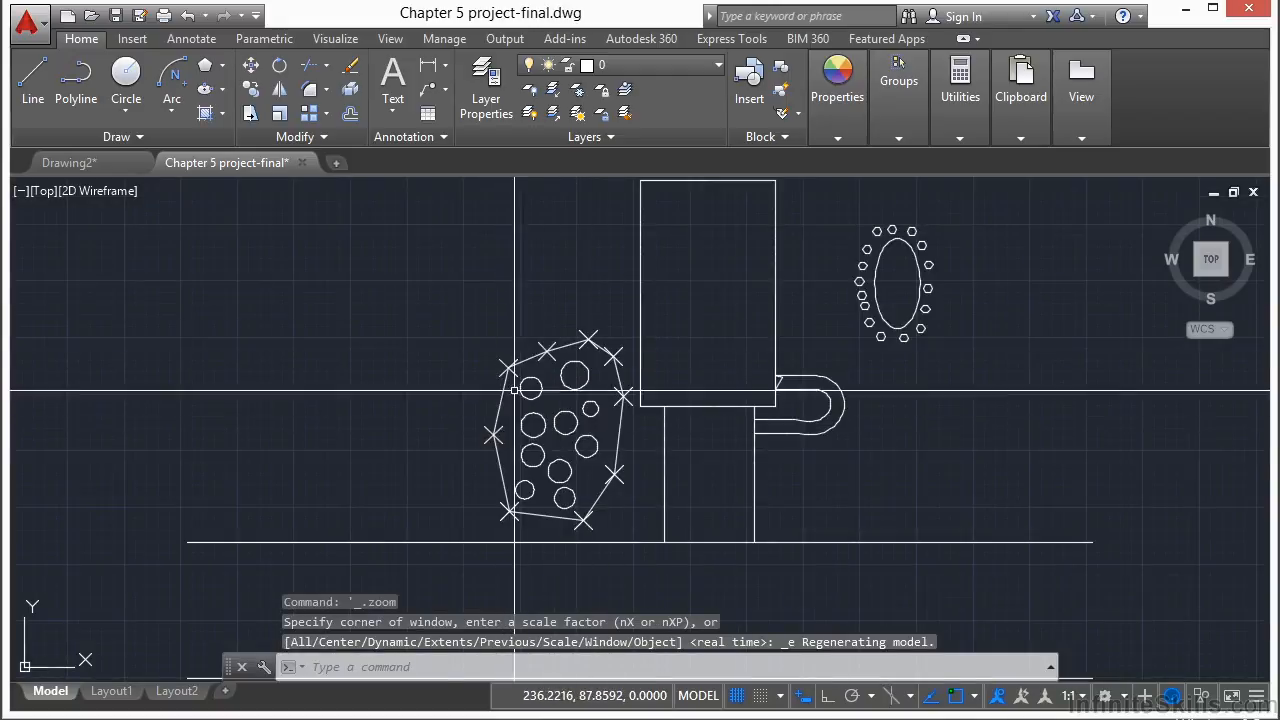
{"action": "scroll", "coordinate": [528, 265], "scroll_direction": "down", "scroll_amount": 2}
{"action": "middle_click_drag", "start_coordinate": [531, 263], "coordinate": [534, 280]}
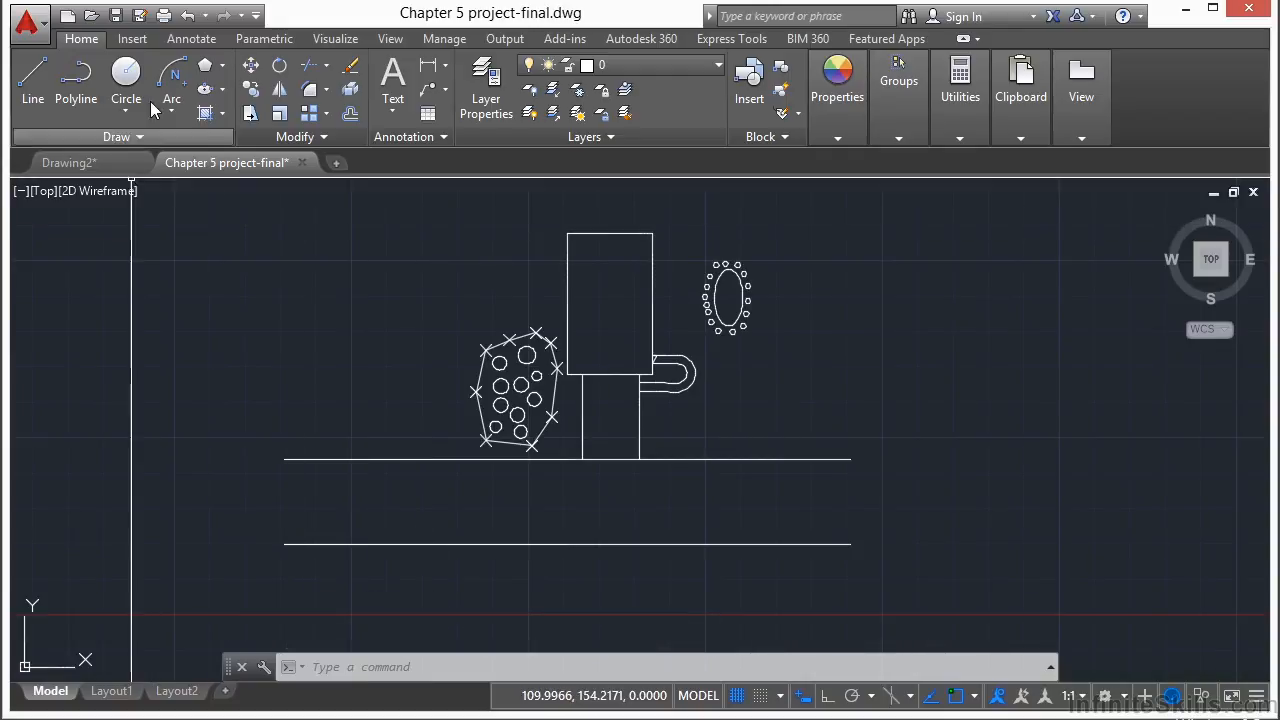
{"action": "left_click", "coordinate": [121, 15]}
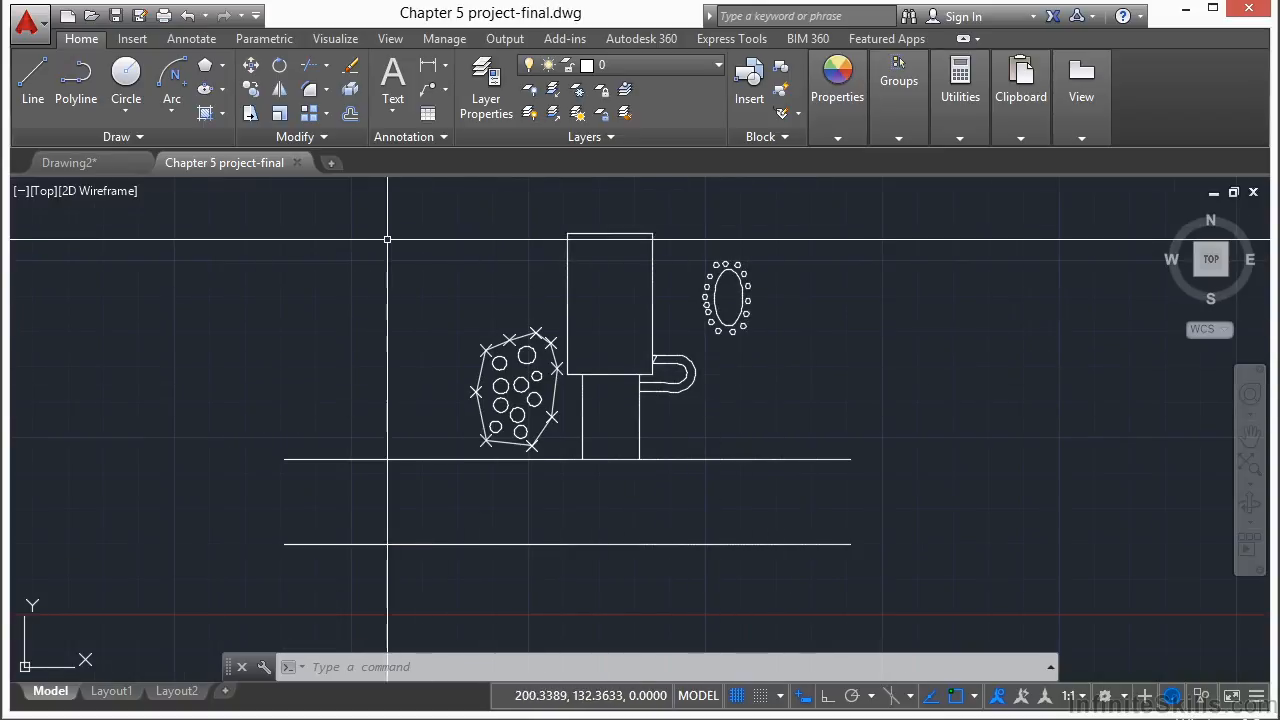
{"action": "middle_click_drag", "start_coordinate": [560, 234], "coordinate": [371, 268]}
{"action": "middle_click_drag", "start_coordinate": [323, 330], "coordinate": [422, 316]}
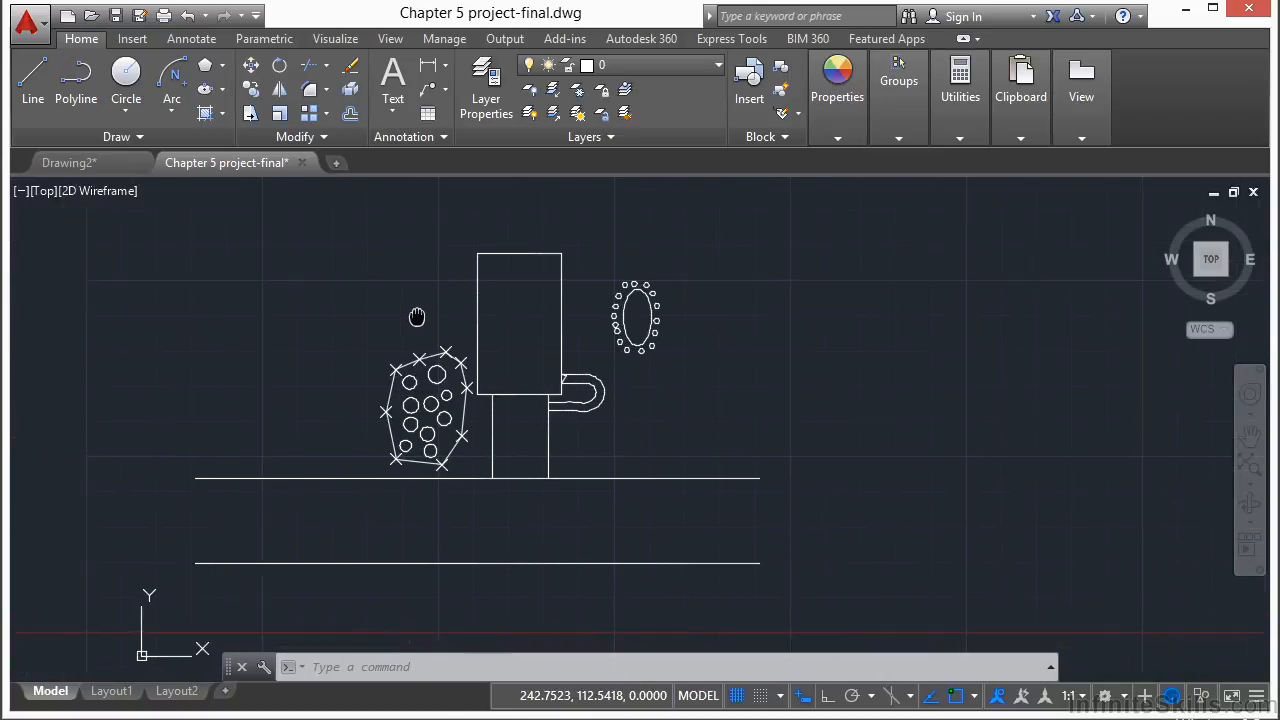